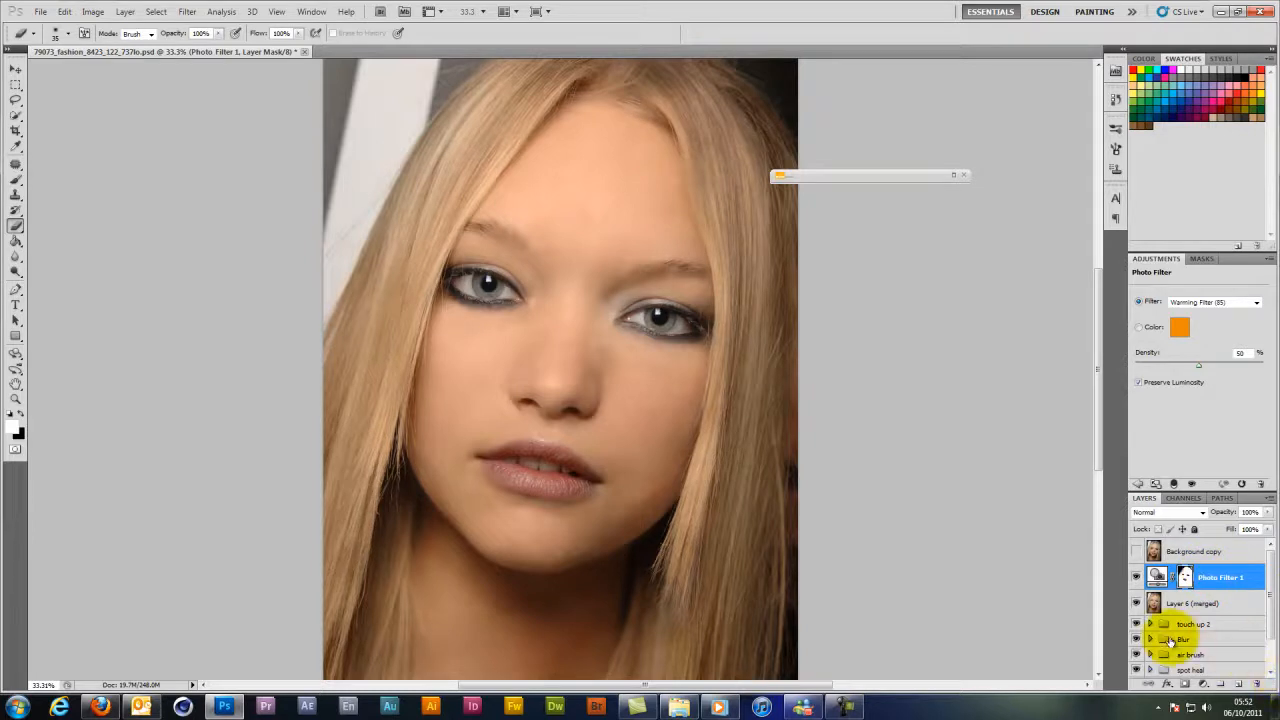
Add a Color Balance adjustment layer above the photo filter with midtones Yellow–Blue at -17, and invert its mask to black.
{"action": "left_click", "coordinate": [1204, 686]}
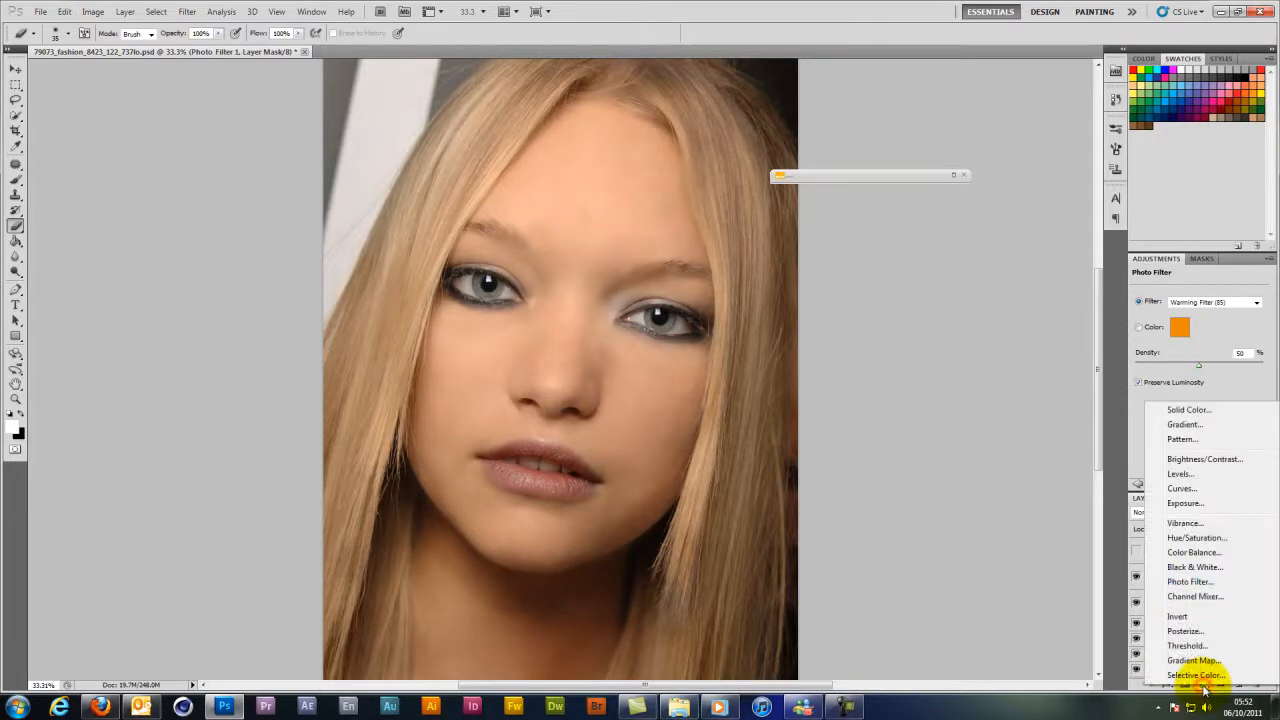
{"action": "left_click", "coordinate": [1192, 552]}
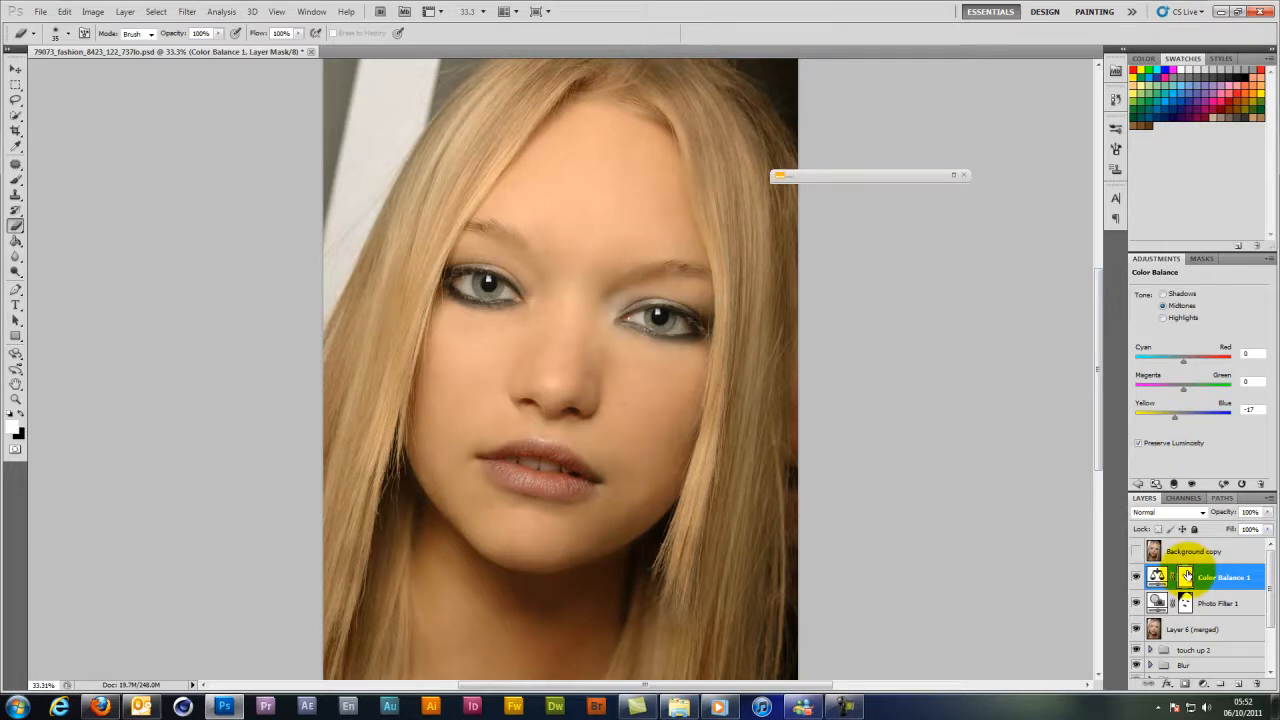
{"action": "key", "text": "ctrl+i"}
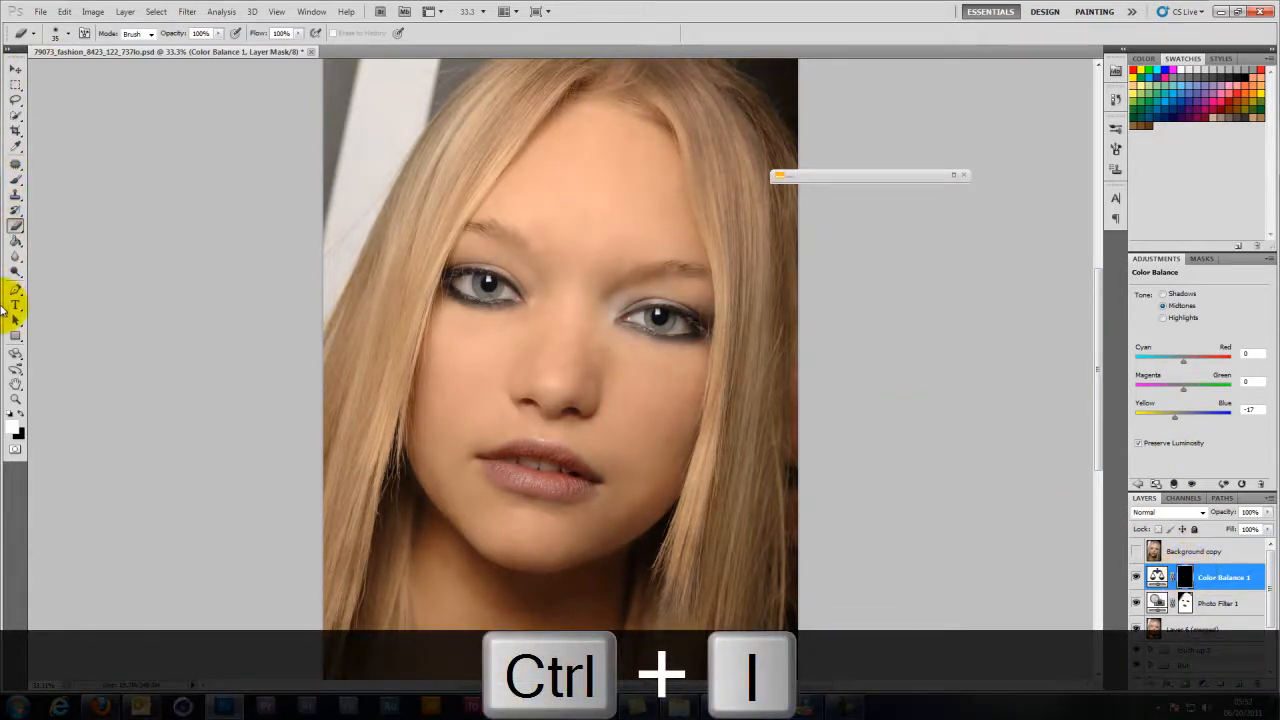
Paint the Color Balance mask white over the hair on both sides of the face with a 400 px Normal-mode brush at 100% opacity.
{"action": "left_click", "coordinate": [17, 181]}
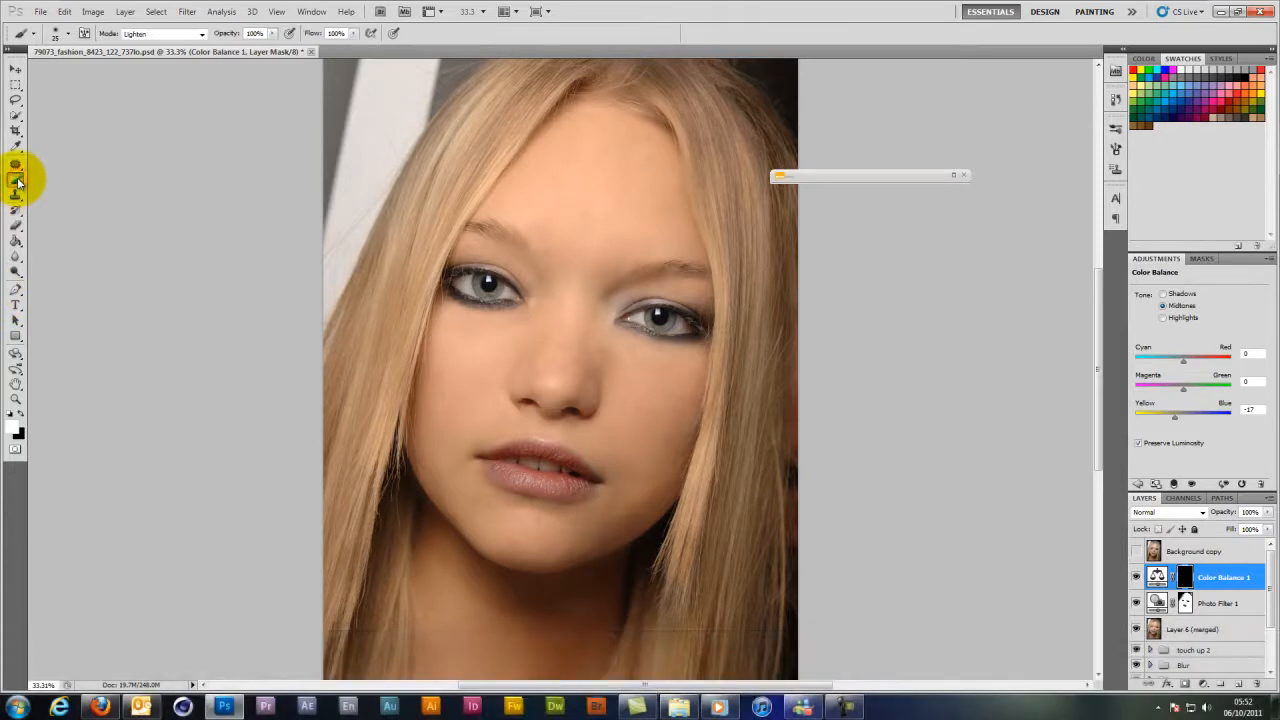
{"action": "left_click", "coordinate": [199, 35]}
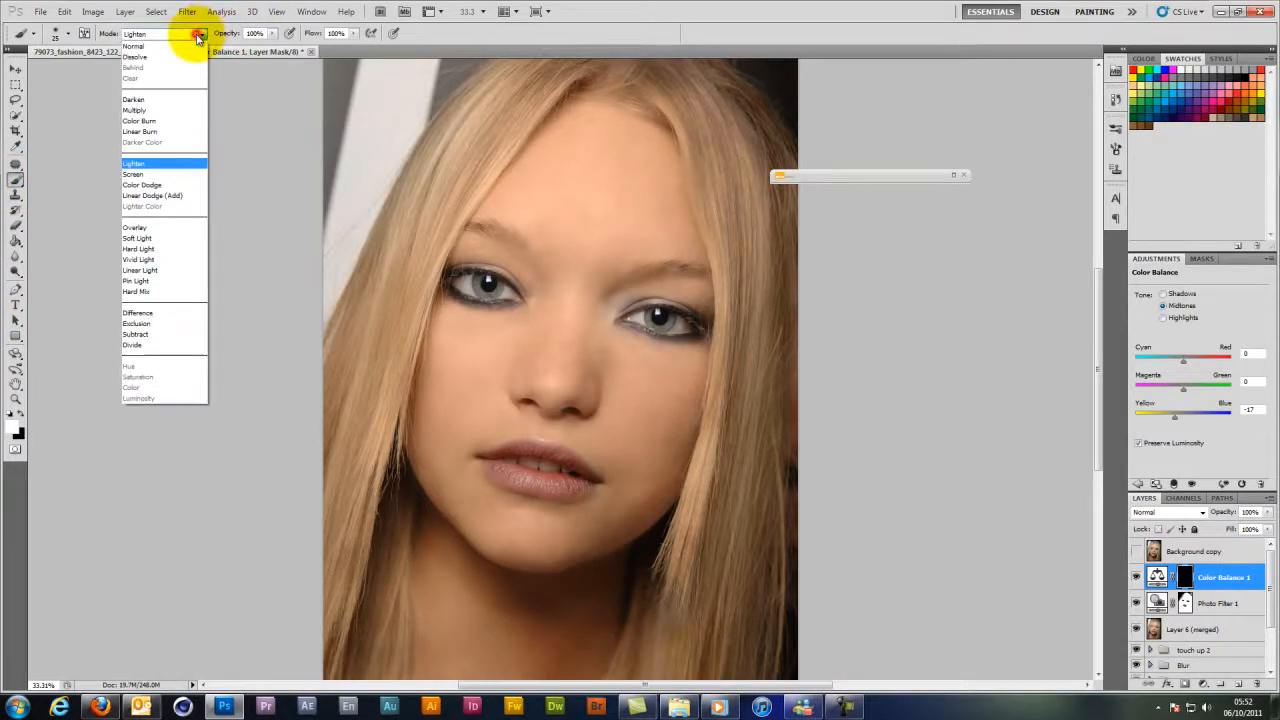
{"action": "left_click", "coordinate": [165, 46]}
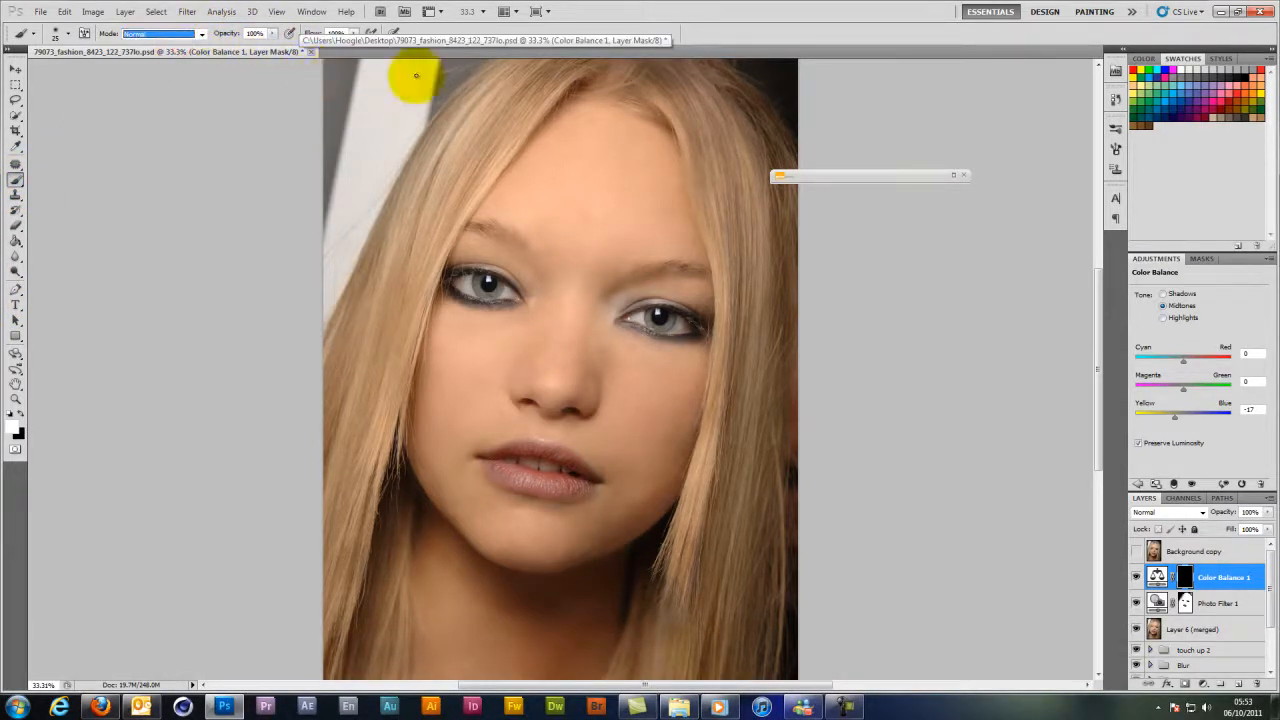
{"action": "key", "text": "bracketright"}
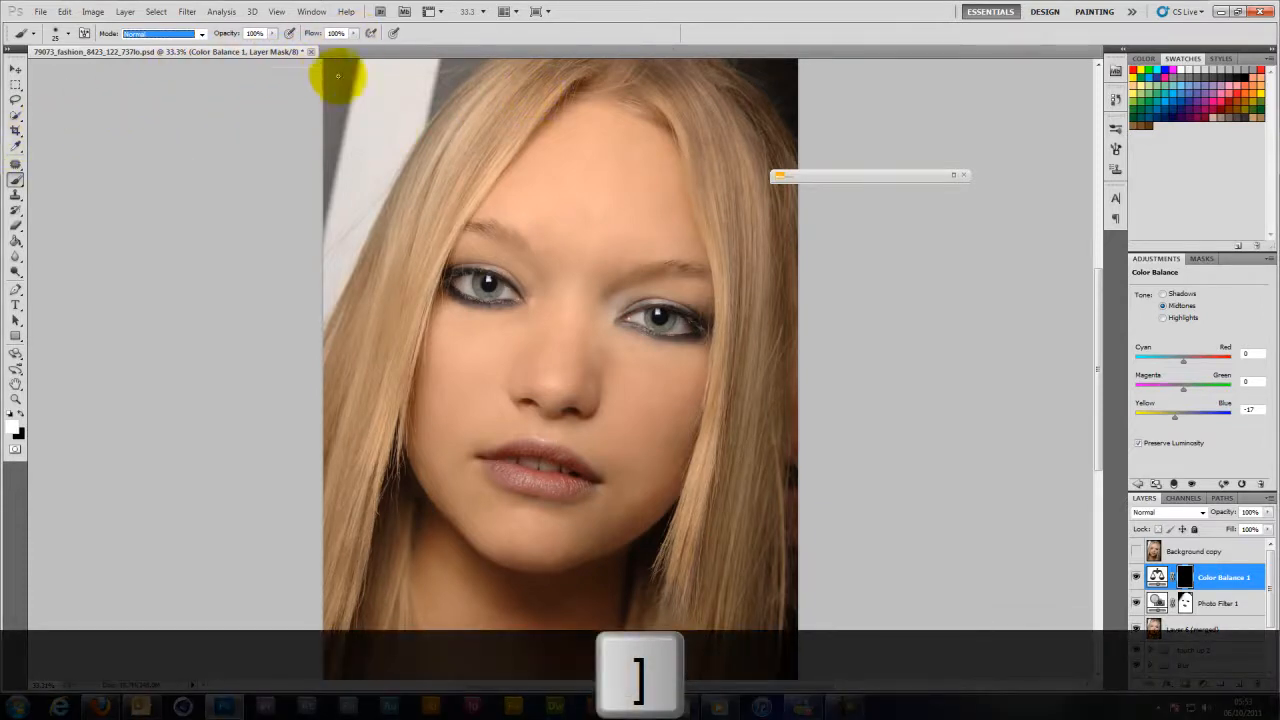
{"action": "left_click", "coordinate": [240, 136]}
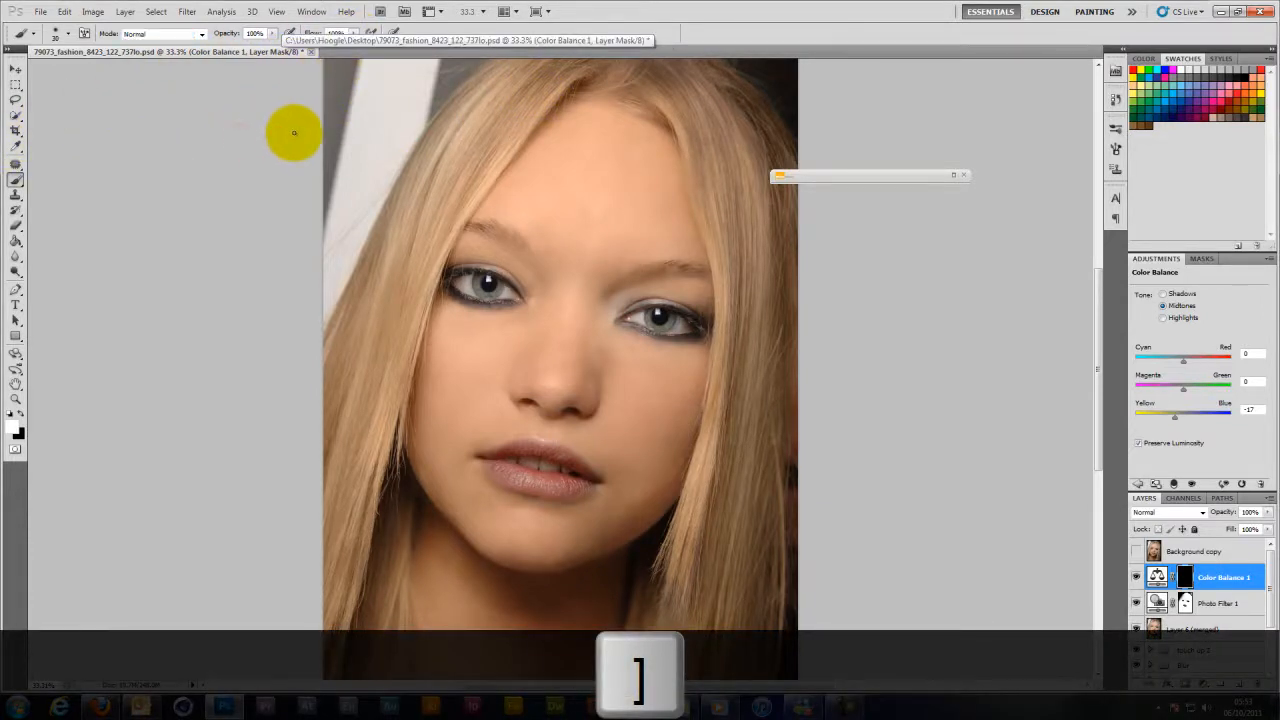
{"action": "key", "text": "bracketright"}
{"action": "key", "text": "bracketleft"}
{"action": "left_click", "coordinate": [492, 107]}
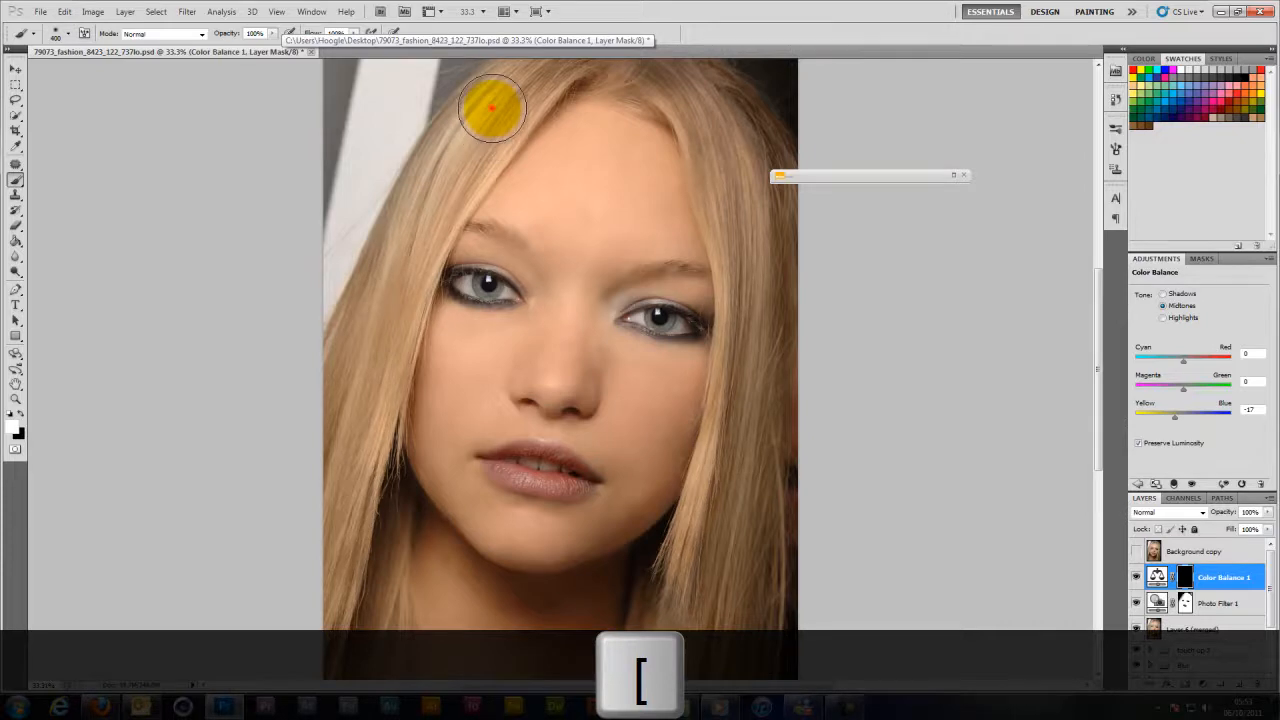
{"action": "mouse_move", "coordinate": [492, 107]}
{"action": "left_mouse_down"}
{"action": "mouse_move", "coordinate": [418, 180]}
{"action": "mouse_move", "coordinate": [556, 70]}
{"action": "mouse_move", "coordinate": [670, 85]}
{"action": "left_mouse_up"}
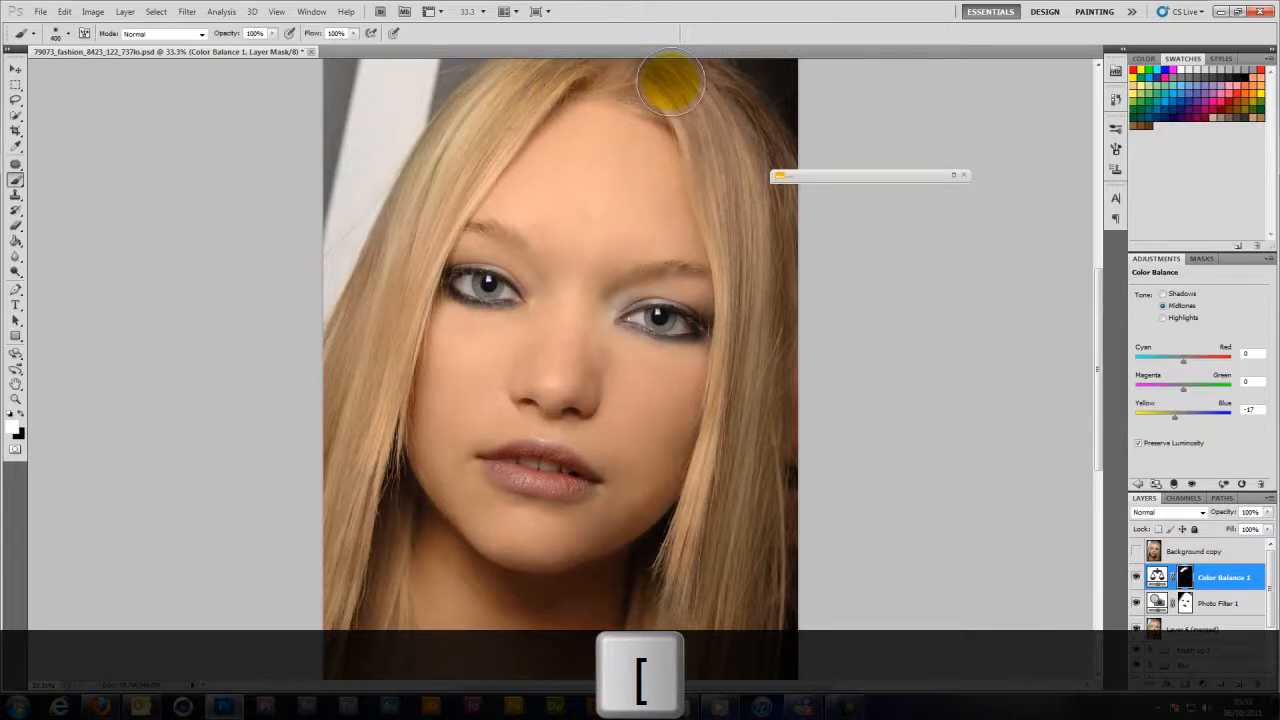
{"action": "mouse_move", "coordinate": [748, 140]}
{"action": "left_mouse_down"}
{"action": "mouse_move", "coordinate": [759, 408]}
{"action": "mouse_move", "coordinate": [769, 230]}
{"action": "mouse_move", "coordinate": [750, 583]}
{"action": "left_mouse_up"}
{"action": "mouse_move", "coordinate": [722, 540]}
{"action": "left_mouse_down"}
{"action": "mouse_move", "coordinate": [728, 455]}
{"action": "mouse_move", "coordinate": [718, 573]}
{"action": "left_mouse_up"}
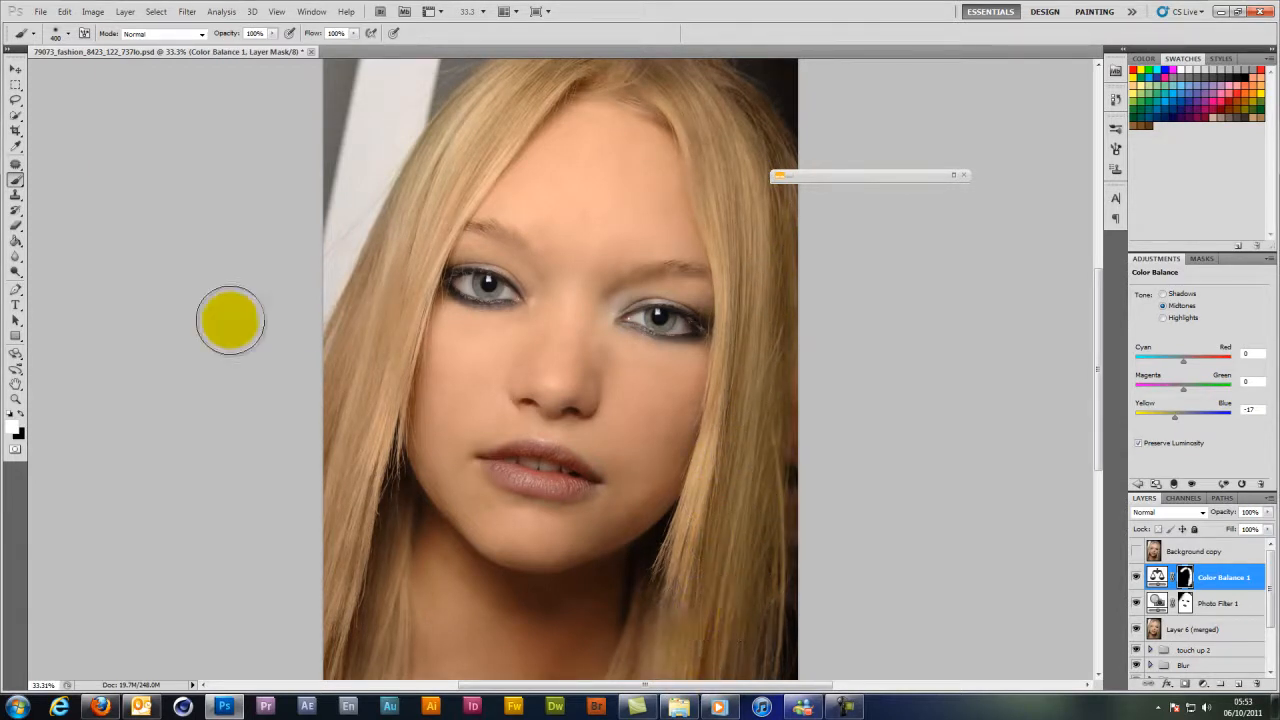
{"action": "mouse_move", "coordinate": [422, 165]}
{"action": "left_mouse_down"}
{"action": "mouse_move", "coordinate": [380, 409]}
{"action": "mouse_move", "coordinate": [397, 266]}
{"action": "mouse_move", "coordinate": [315, 617]}
{"action": "mouse_move", "coordinate": [260, 346]}
{"action": "mouse_move", "coordinate": [814, 331]}
{"action": "left_mouse_up"}
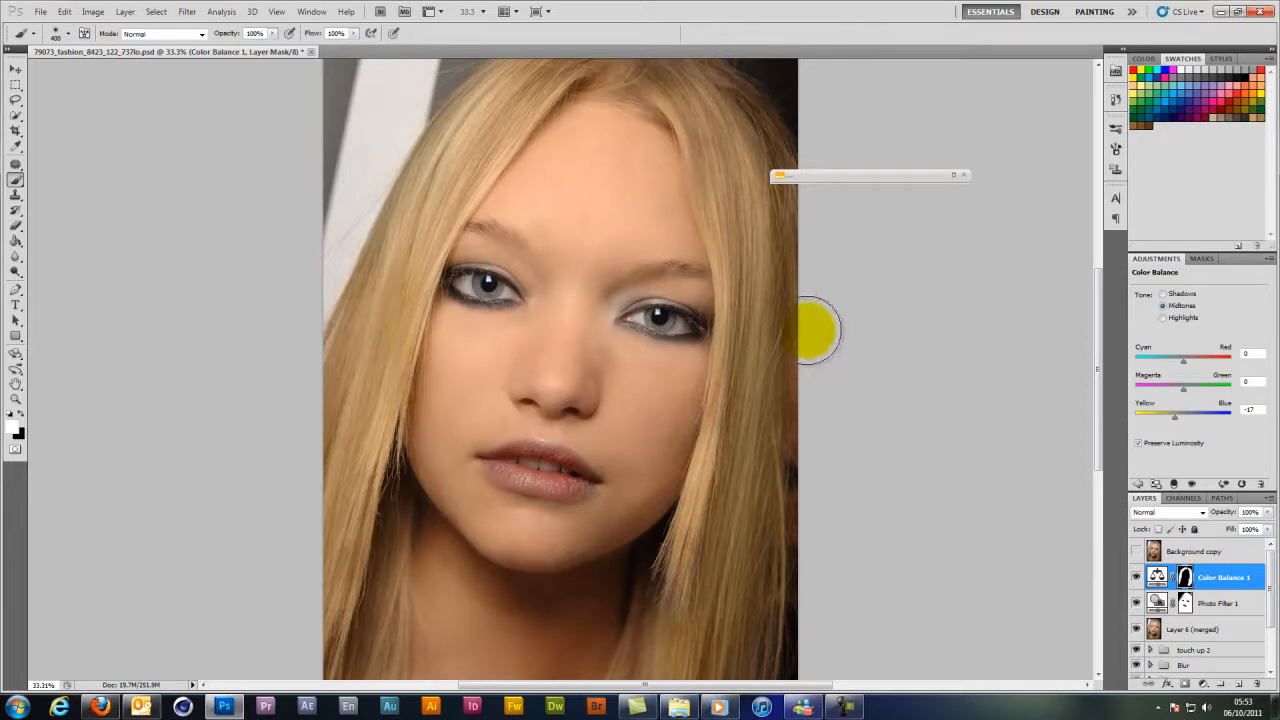
Soften the hair tint by painting black at 10% opacity on the mask over the lower hair and beside the neck.
{"action": "key", "text": "1"}
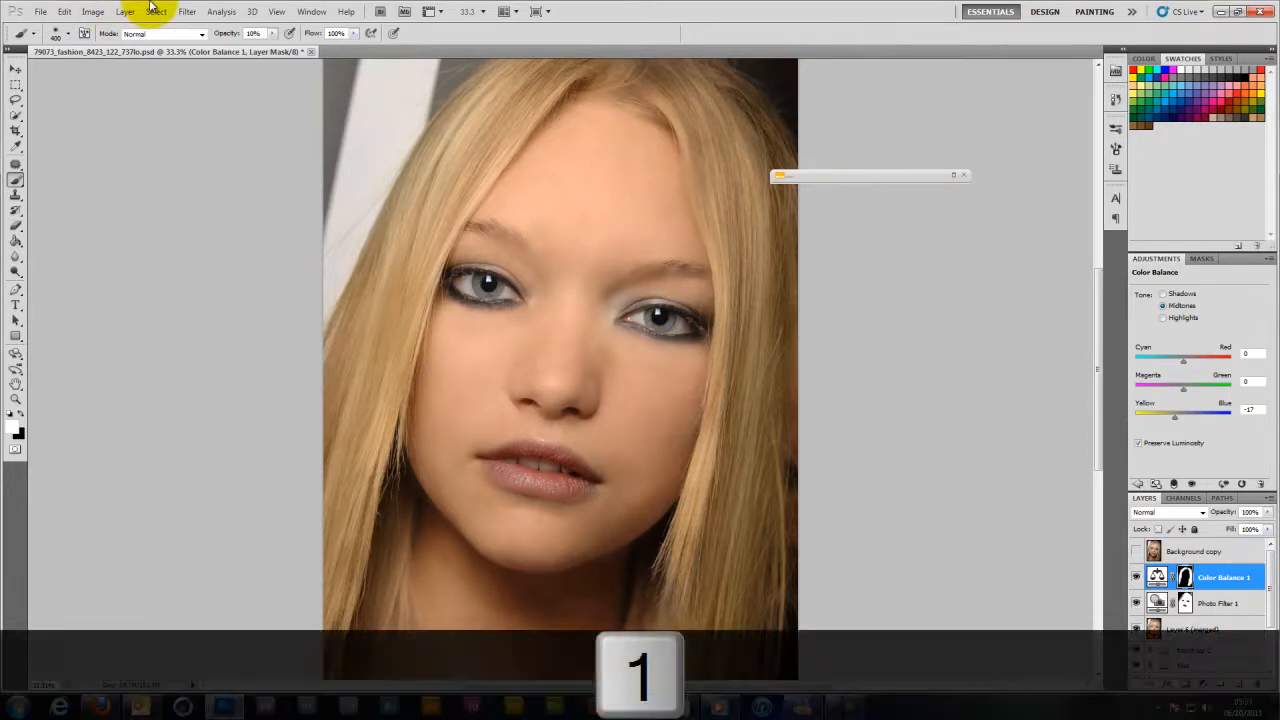
{"action": "key", "text": "x"}
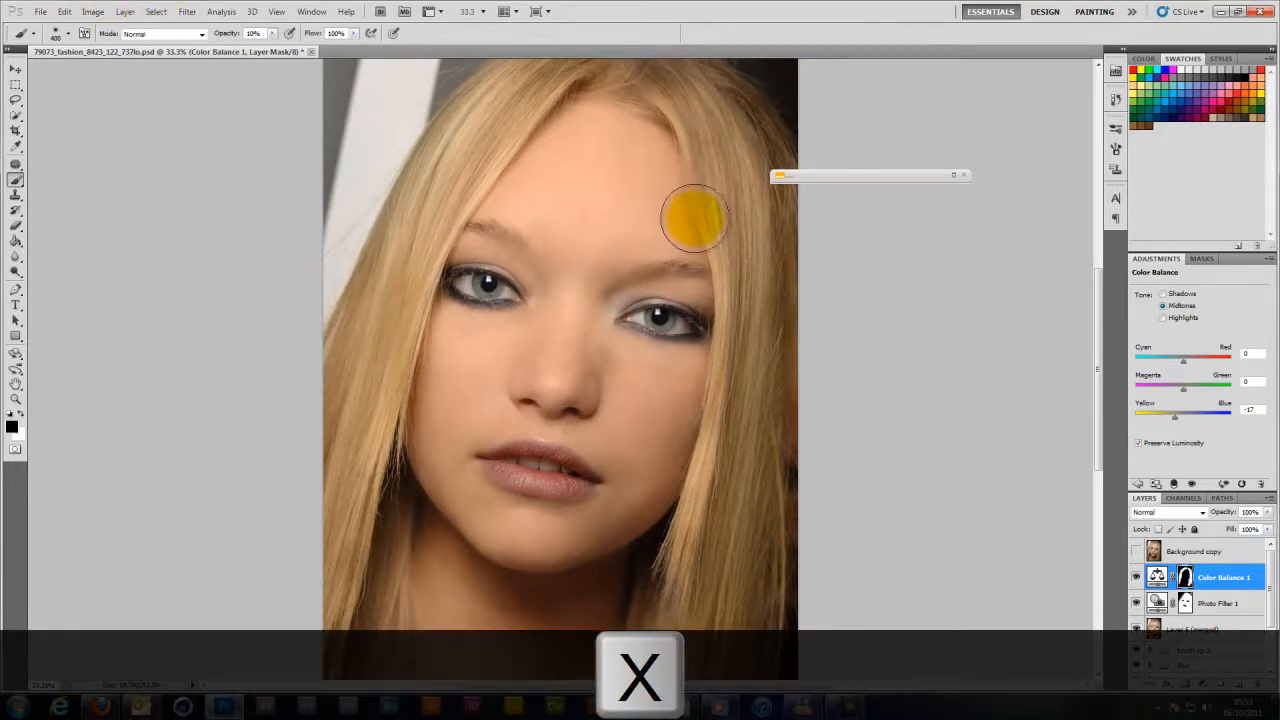
{"action": "left_click_drag", "start_coordinate": [755, 416], "coordinate": [750, 577]}
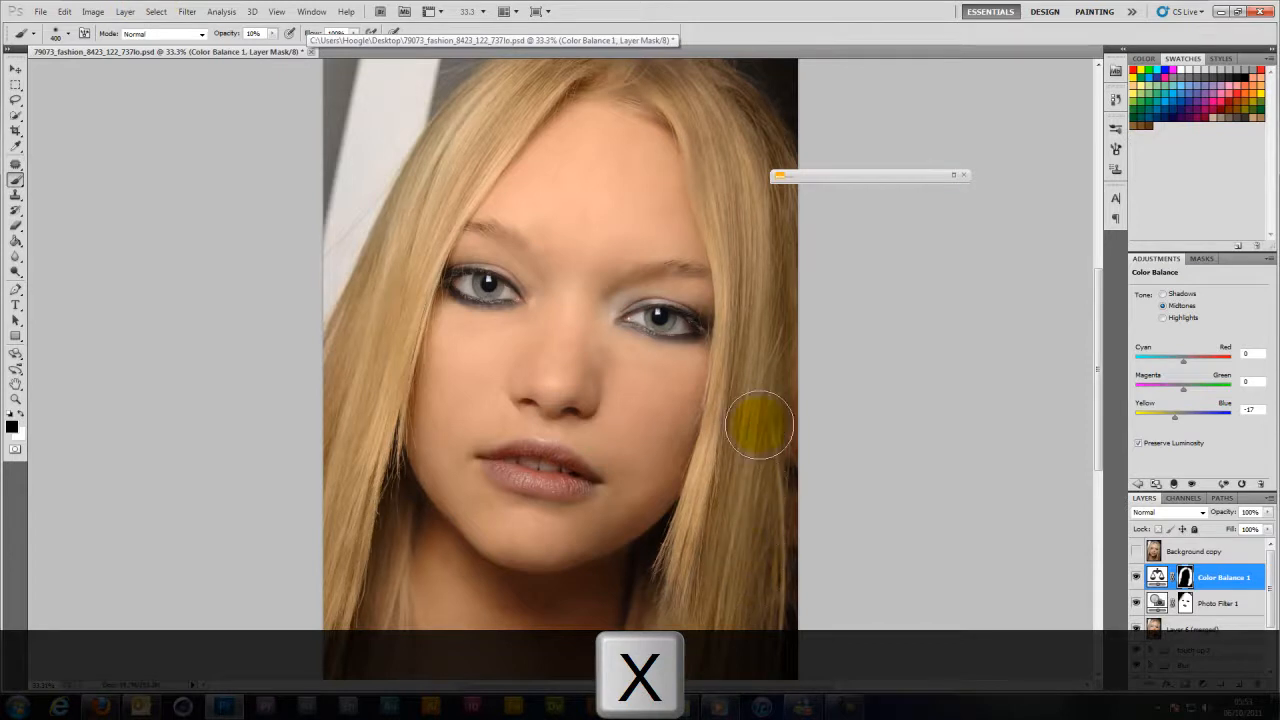
{"action": "mouse_move", "coordinate": [760, 425]}
{"action": "left_mouse_down"}
{"action": "mouse_move", "coordinate": [745, 562]}
{"action": "mouse_move", "coordinate": [752, 444]}
{"action": "mouse_move", "coordinate": [696, 652]}
{"action": "mouse_move", "coordinate": [753, 469]}
{"action": "mouse_move", "coordinate": [747, 524]}
{"action": "mouse_move", "coordinate": [760, 338]}
{"action": "mouse_move", "coordinate": [758, 565]}
{"action": "mouse_move", "coordinate": [760, 502]}
{"action": "left_mouse_up"}
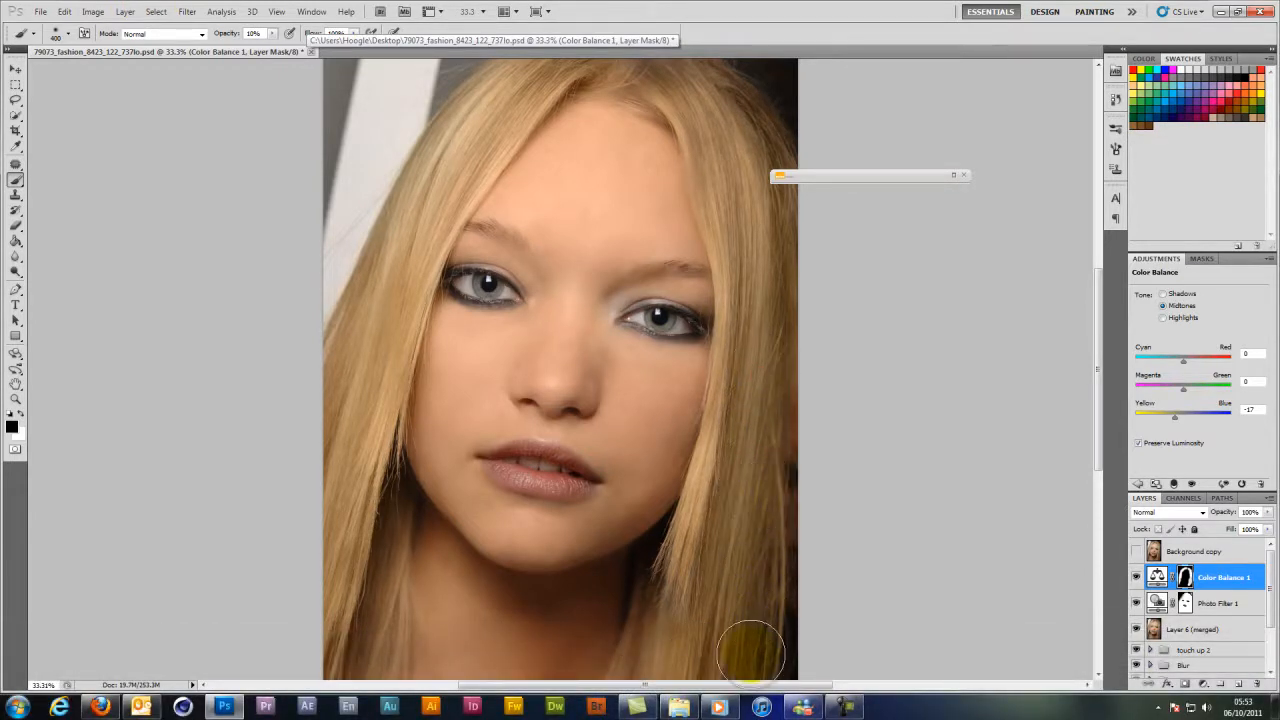
{"action": "mouse_move", "coordinate": [750, 650]}
{"action": "left_mouse_down"}
{"action": "mouse_move", "coordinate": [514, 455]}
{"action": "mouse_move", "coordinate": [518, 421]}
{"action": "mouse_move", "coordinate": [585, 373]}
{"action": "mouse_move", "coordinate": [1015, 192]}
{"action": "mouse_move", "coordinate": [1004, 107]}
{"action": "mouse_move", "coordinate": [877, 131]}
{"action": "mouse_move", "coordinate": [857, 181]}
{"action": "mouse_move", "coordinate": [784, 243]}
{"action": "mouse_move", "coordinate": [706, 462]}
{"action": "mouse_move", "coordinate": [688, 655]}
{"action": "mouse_move", "coordinate": [691, 589]}
{"action": "mouse_move", "coordinate": [539, 451]}
{"action": "mouse_move", "coordinate": [270, 595]}
{"action": "mouse_move", "coordinate": [423, 580]}
{"action": "left_mouse_up"}
Touch up the mask with white at 100% opacity along the outer edges of the hair.
{"action": "key", "text": "x"}
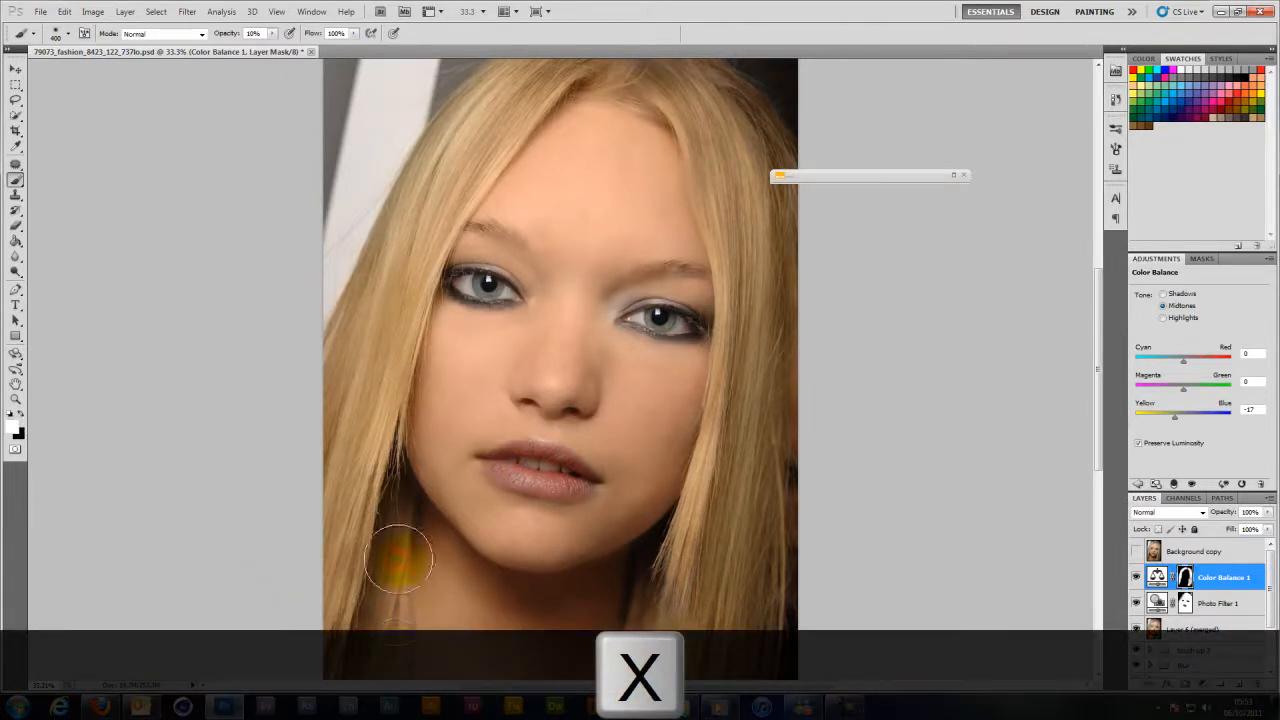
{"action": "key", "text": "0"}
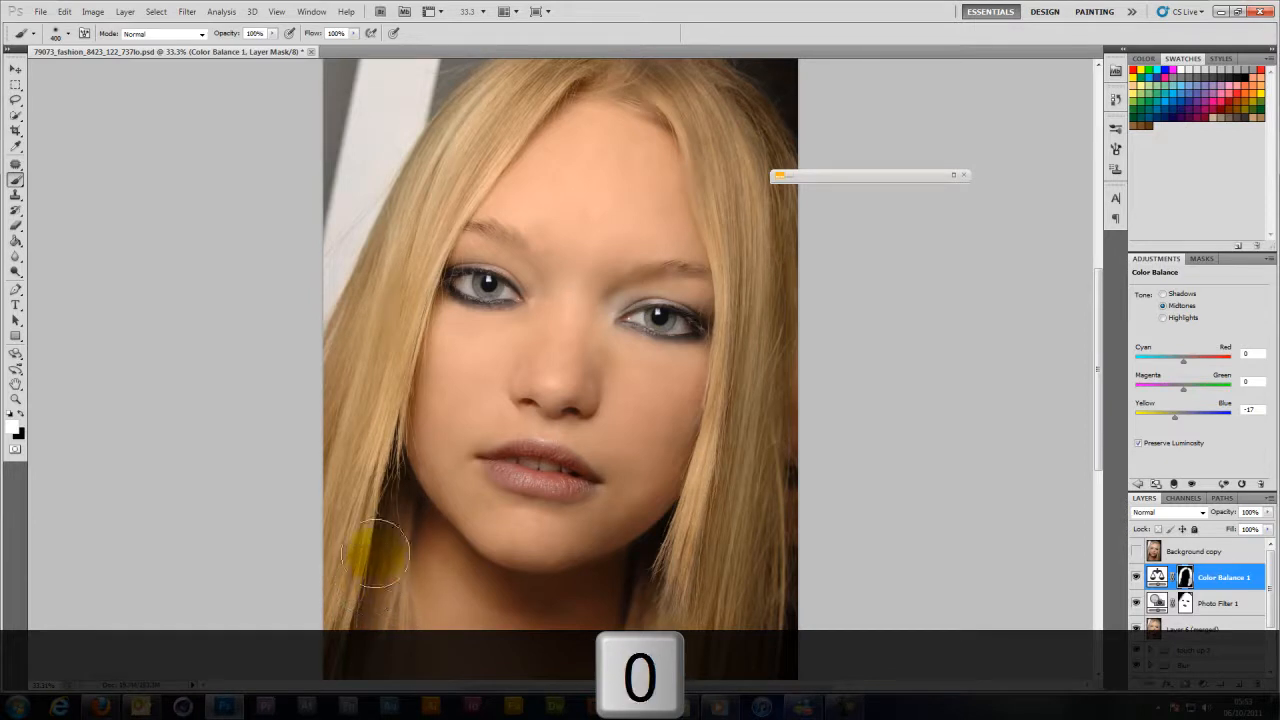
{"action": "mouse_move", "coordinate": [842, 166]}
{"action": "left_mouse_down"}
{"action": "mouse_move", "coordinate": [834, 177]}
{"action": "mouse_move", "coordinate": [923, 177]}
{"action": "mouse_move", "coordinate": [812, 180]}
{"action": "mouse_move", "coordinate": [811, 143]}
{"action": "mouse_move", "coordinate": [814, 214]}
{"action": "mouse_move", "coordinate": [795, 127]}
{"action": "left_mouse_up"}
{"action": "left_click", "coordinate": [368, 207]}
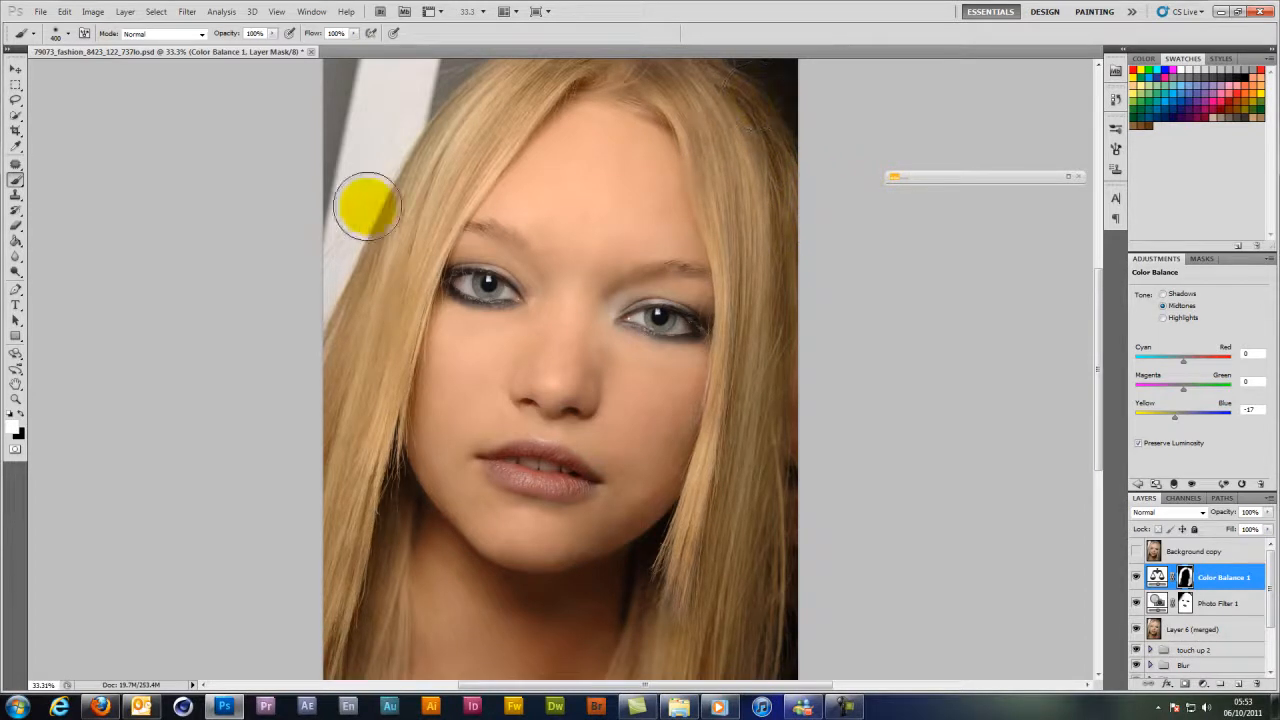
{"action": "left_click_drag", "start_coordinate": [368, 207], "coordinate": [165, 215]}
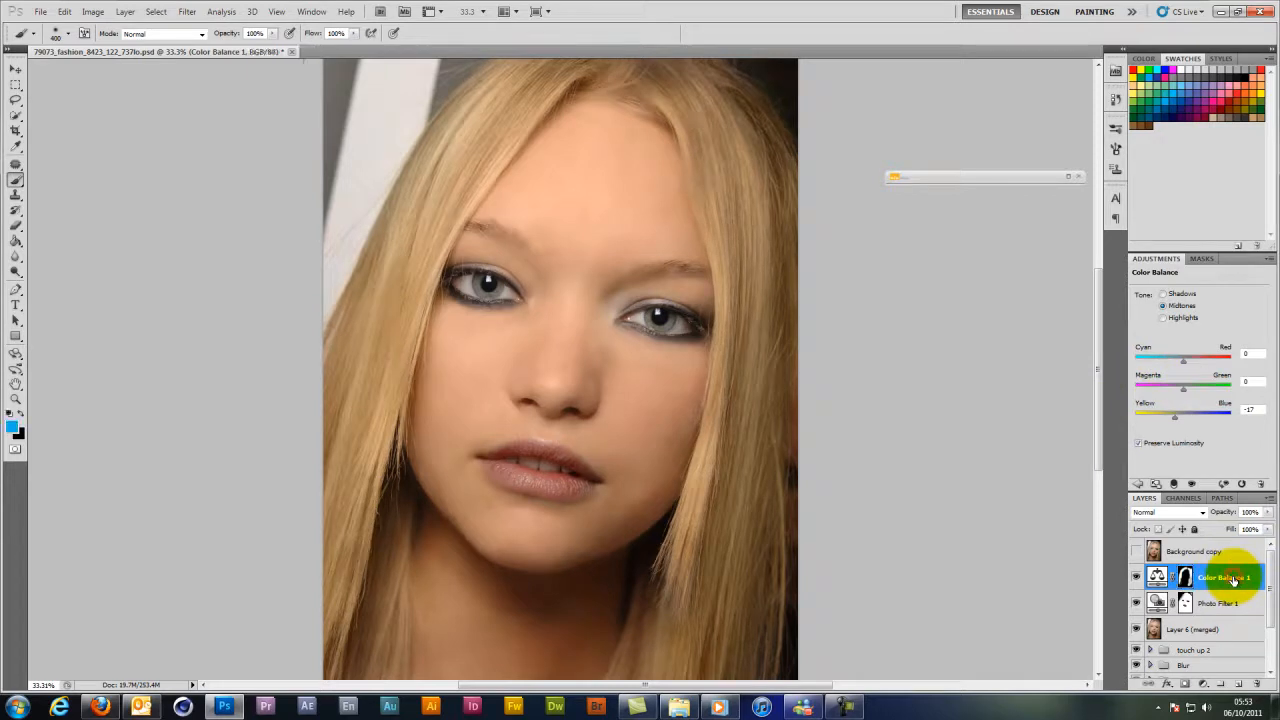
Add a second Color Balance layer with Cyan–Red at +36 for midtones and +12 for shadows, and invert its mask.
{"action": "left_click", "coordinate": [1202, 686]}
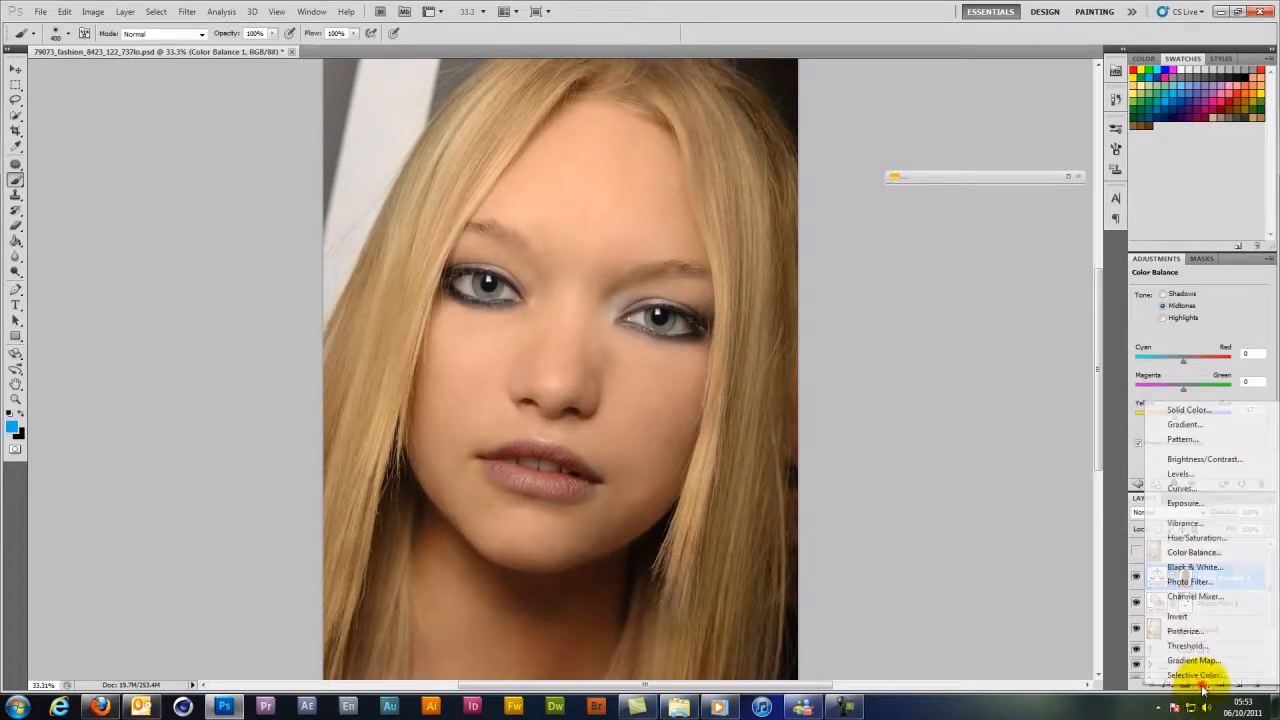
{"action": "left_click", "coordinate": [1224, 558]}
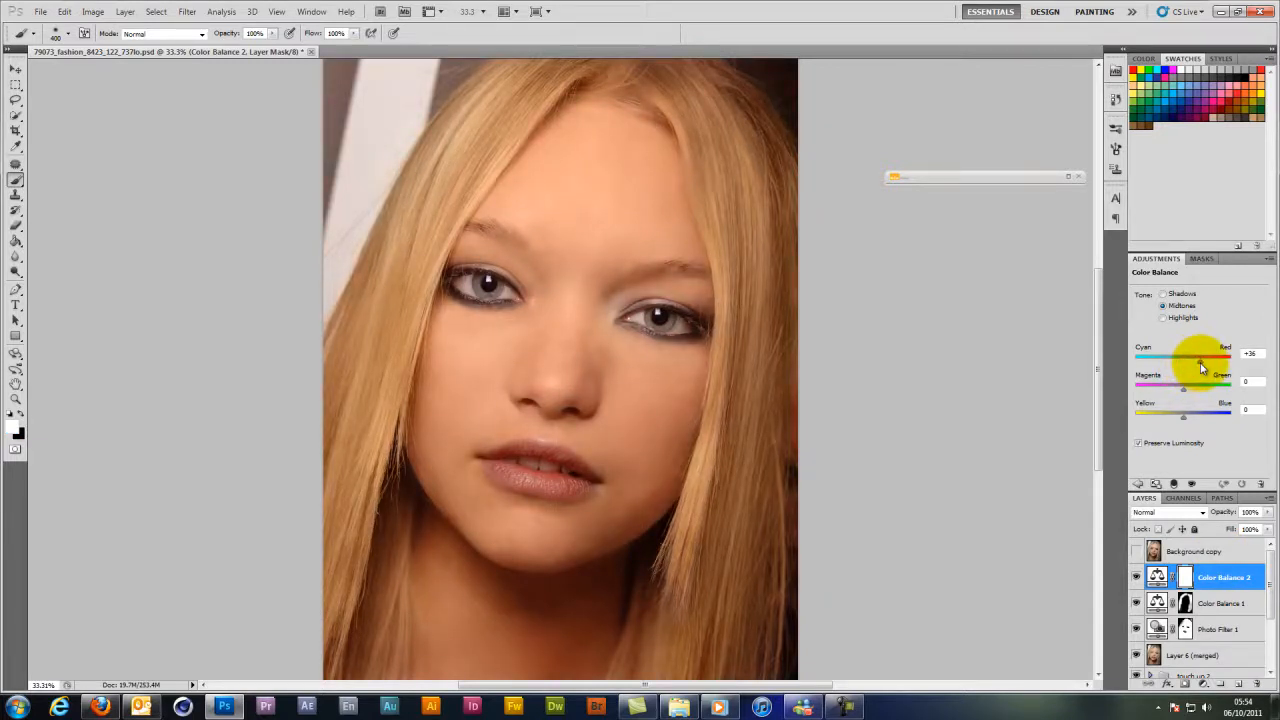
{"action": "left_click", "coordinate": [1168, 294]}
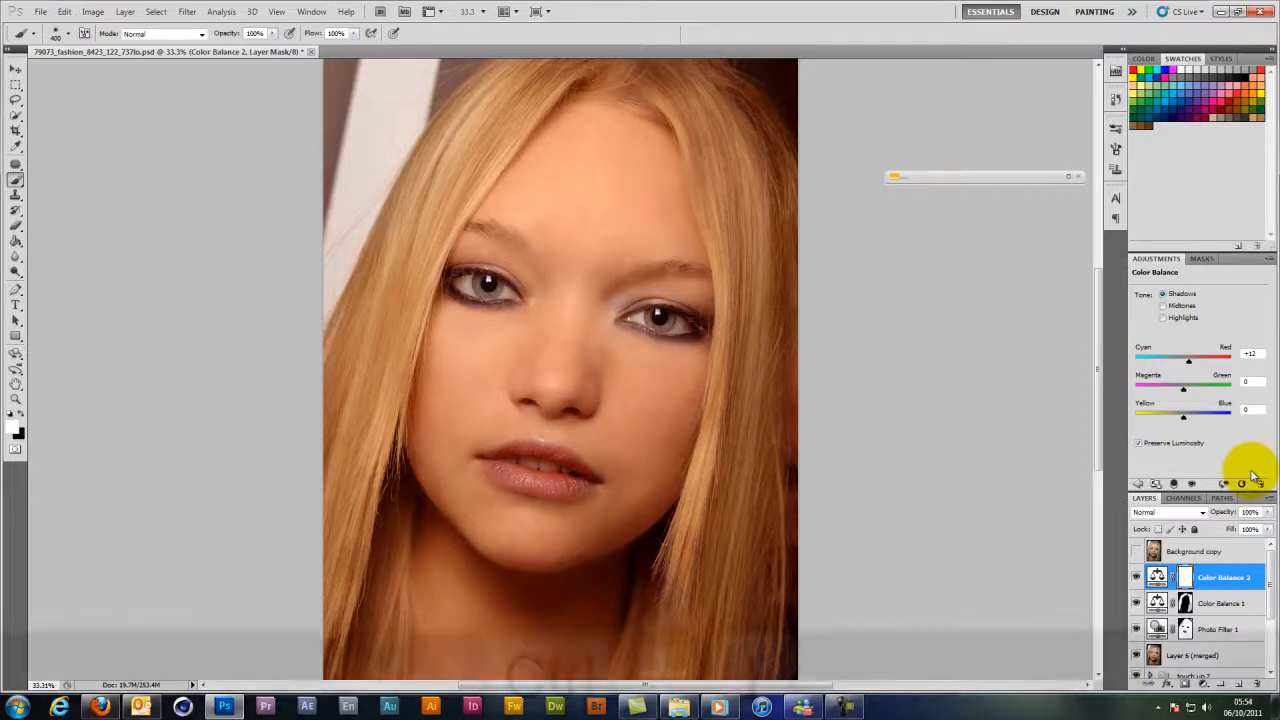
{"action": "key", "text": "ctrl+i"}
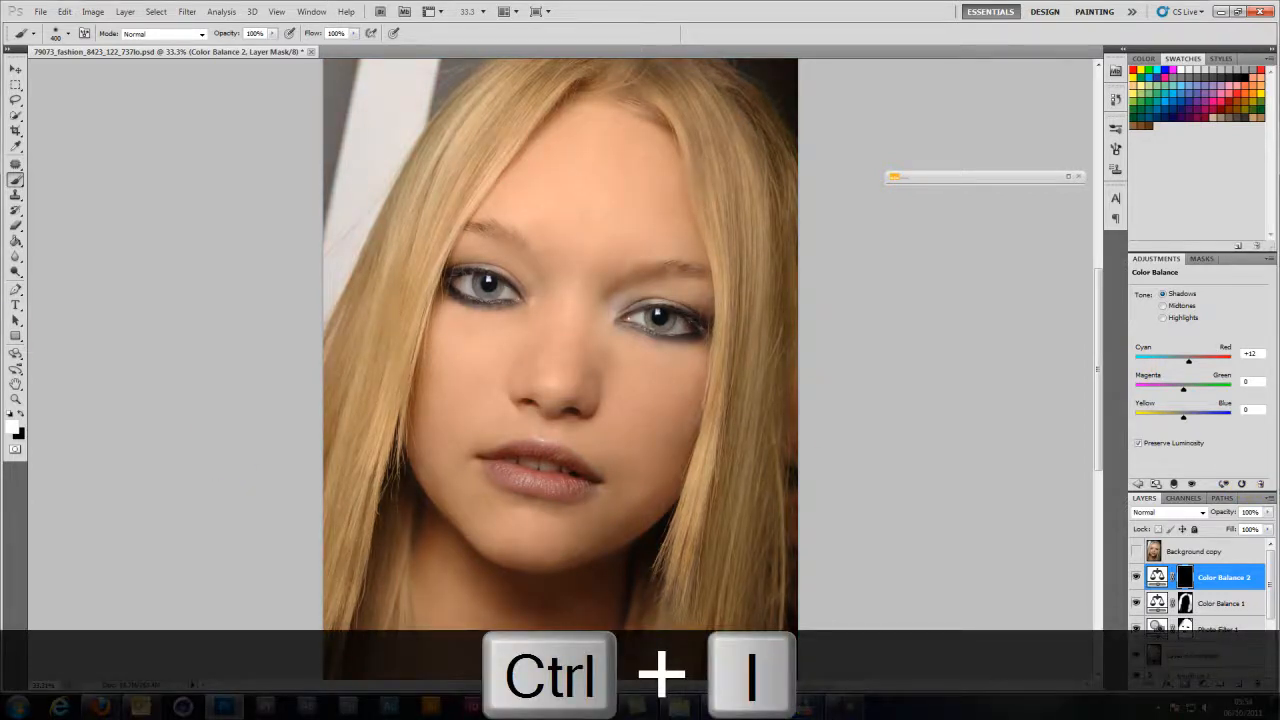
Paint the second Color Balance mask white over the lower and upper lips with a 60 px brush.
{"action": "key", "text": "bracketleft"}
{"action": "key", "text": "bracketleft"}
{"action": "key", "text": "bracketleft"}
{"action": "key", "text": "bracketleft"}
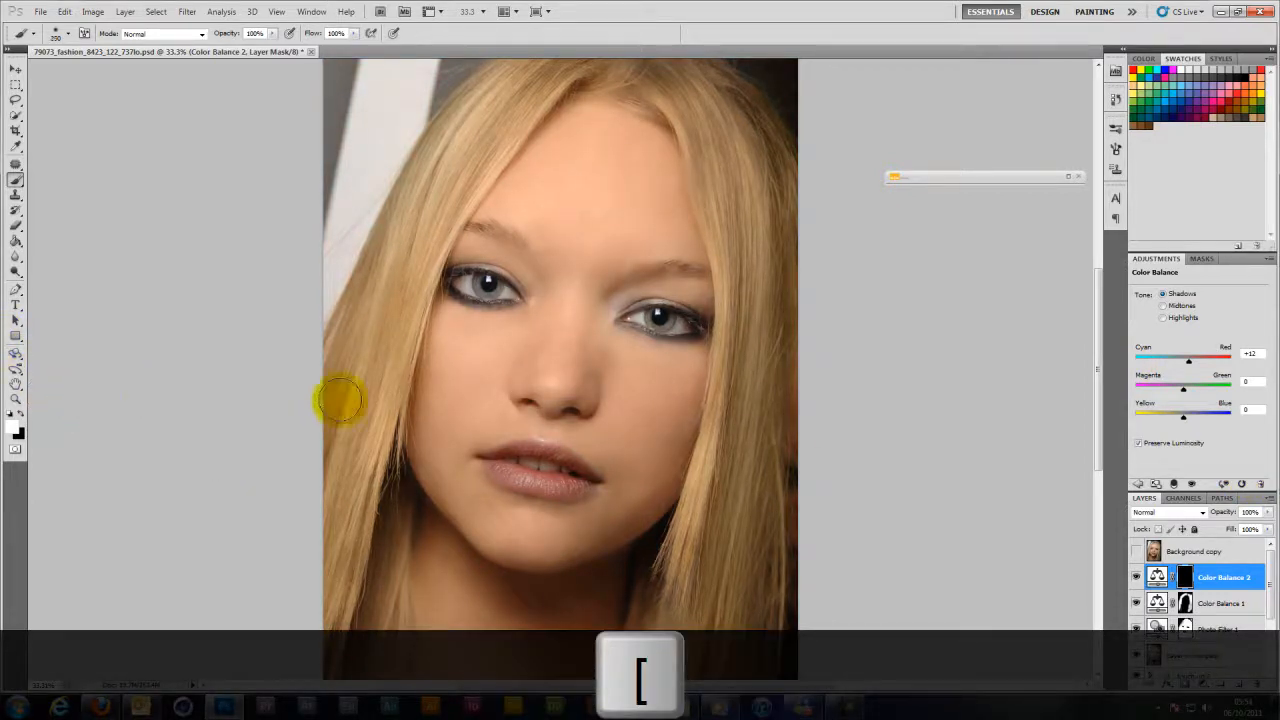
{"action": "scroll", "coordinate": [543, 470], "scroll_direction": "up", "scroll_amount": 3}
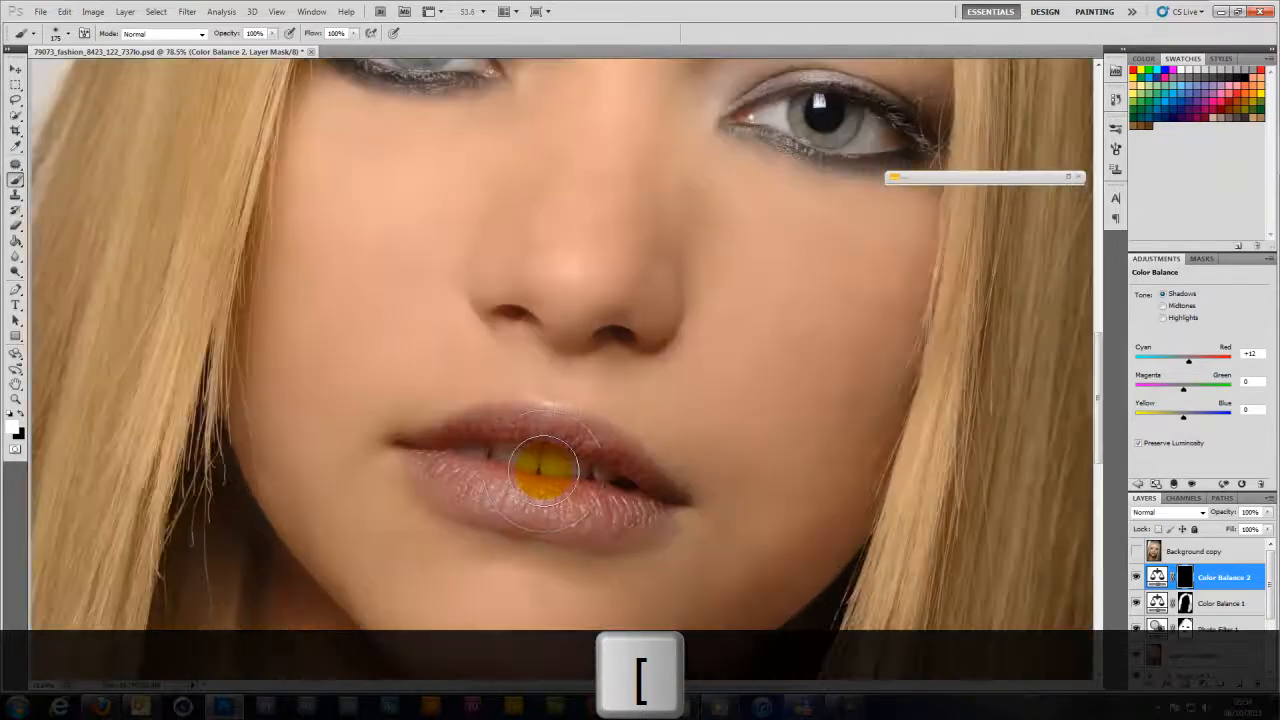
{"action": "key", "text": "bracketleft"}
{"action": "key", "text": "bracketleft"}
{"action": "key", "text": "bracketleft"}
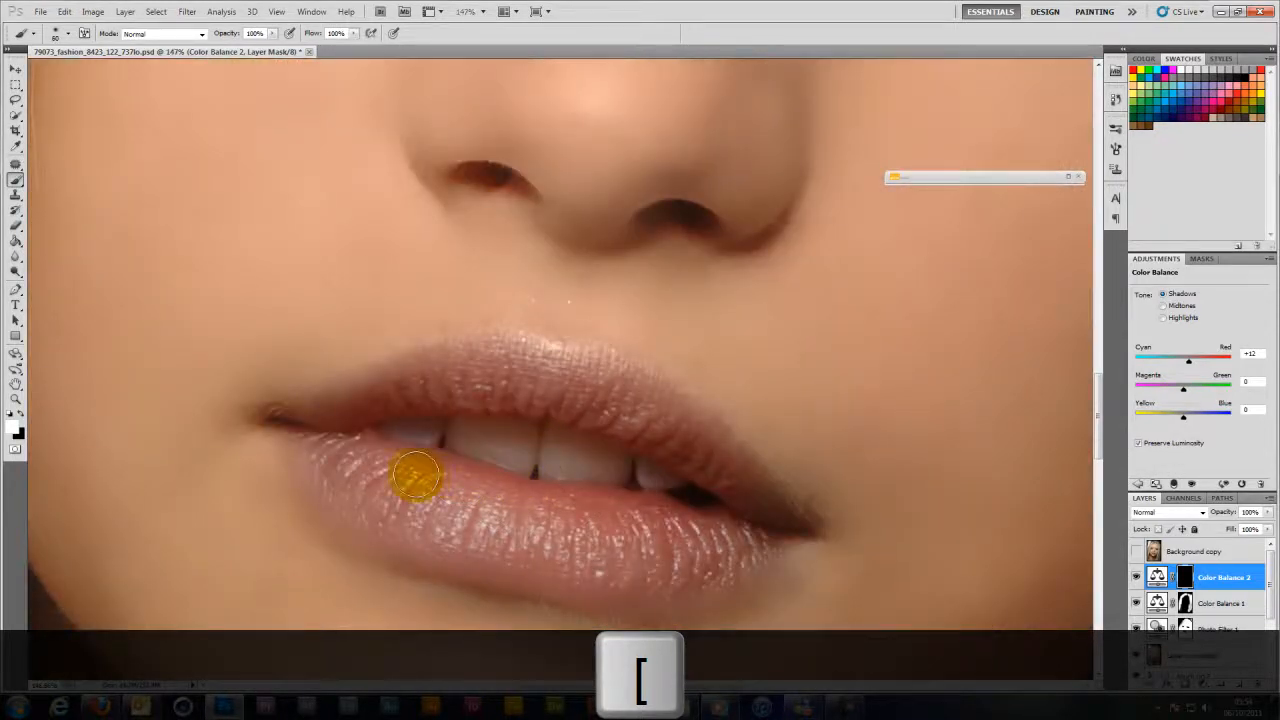
{"action": "mouse_move", "coordinate": [362, 465]}
{"action": "left_mouse_down"}
{"action": "mouse_move", "coordinate": [433, 497]}
{"action": "mouse_move", "coordinate": [679, 528]}
{"action": "mouse_move", "coordinate": [498, 514]}
{"action": "mouse_move", "coordinate": [376, 464]}
{"action": "mouse_move", "coordinate": [396, 494]}
{"action": "mouse_move", "coordinate": [512, 554]}
{"action": "mouse_move", "coordinate": [662, 566]}
{"action": "mouse_move", "coordinate": [749, 526]}
{"action": "mouse_move", "coordinate": [723, 543]}
{"action": "mouse_move", "coordinate": [651, 545]}
{"action": "mouse_move", "coordinate": [728, 545]}
{"action": "mouse_move", "coordinate": [720, 560]}
{"action": "mouse_move", "coordinate": [484, 546]}
{"action": "mouse_move", "coordinate": [371, 502]}
{"action": "mouse_move", "coordinate": [326, 447]}
{"action": "mouse_move", "coordinate": [363, 501]}
{"action": "mouse_move", "coordinate": [416, 523]}
{"action": "mouse_move", "coordinate": [660, 538]}
{"action": "left_mouse_up"}
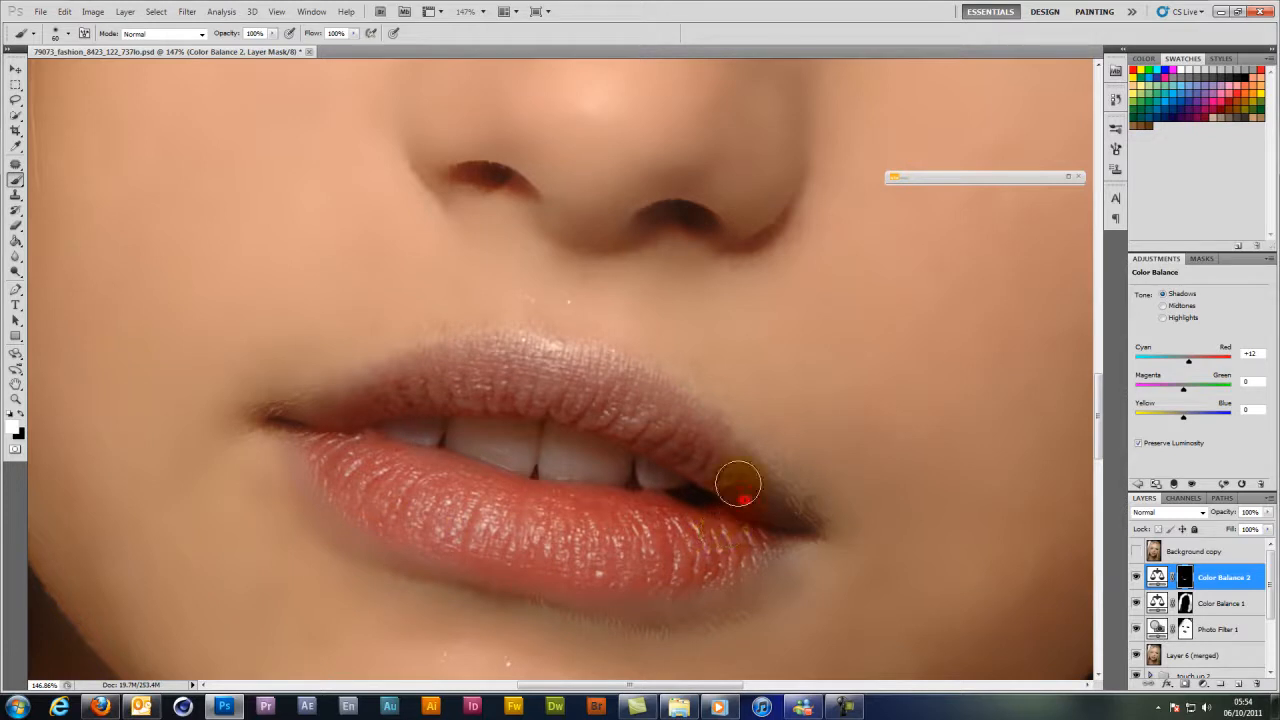
{"action": "mouse_move", "coordinate": [738, 485]}
{"action": "left_mouse_down"}
{"action": "mouse_move", "coordinate": [658, 413]}
{"action": "mouse_move", "coordinate": [575, 369]}
{"action": "mouse_move", "coordinate": [760, 494]}
{"action": "mouse_move", "coordinate": [603, 419]}
{"action": "mouse_move", "coordinate": [594, 372]}
{"action": "mouse_move", "coordinate": [487, 364]}
{"action": "mouse_move", "coordinate": [498, 357]}
{"action": "mouse_move", "coordinate": [585, 371]}
{"action": "mouse_move", "coordinate": [397, 381]}
{"action": "left_mouse_up"}
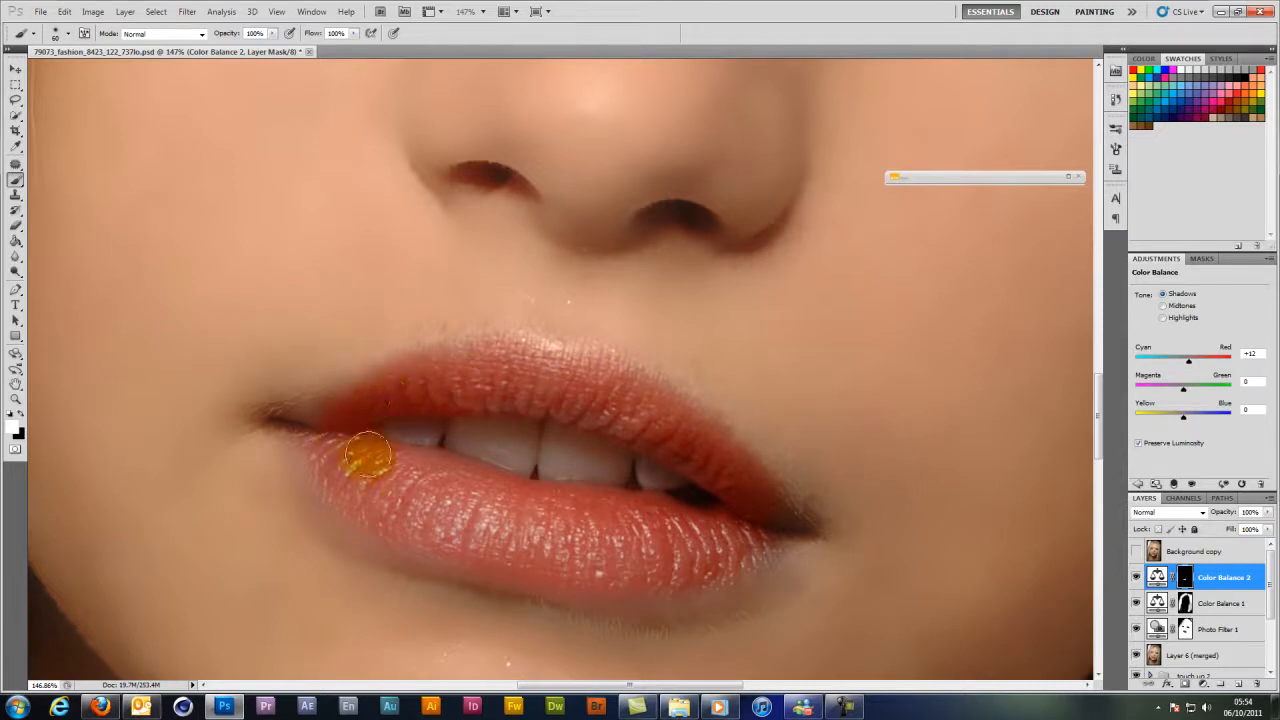
{"action": "mouse_move", "coordinate": [368, 455]}
{"action": "left_mouse_down"}
{"action": "mouse_move", "coordinate": [481, 517]}
{"action": "mouse_move", "coordinate": [412, 513]}
{"action": "mouse_move", "coordinate": [353, 476]}
{"action": "mouse_move", "coordinate": [393, 504]}
{"action": "mouse_move", "coordinate": [460, 541]}
{"action": "mouse_move", "coordinate": [517, 546]}
{"action": "mouse_move", "coordinate": [464, 493]}
{"action": "mouse_move", "coordinate": [466, 449]}
{"action": "left_mouse_up"}
Refine the lip mask along the upper lip's edge, switching between black and white paint.
{"action": "key", "text": "x"}
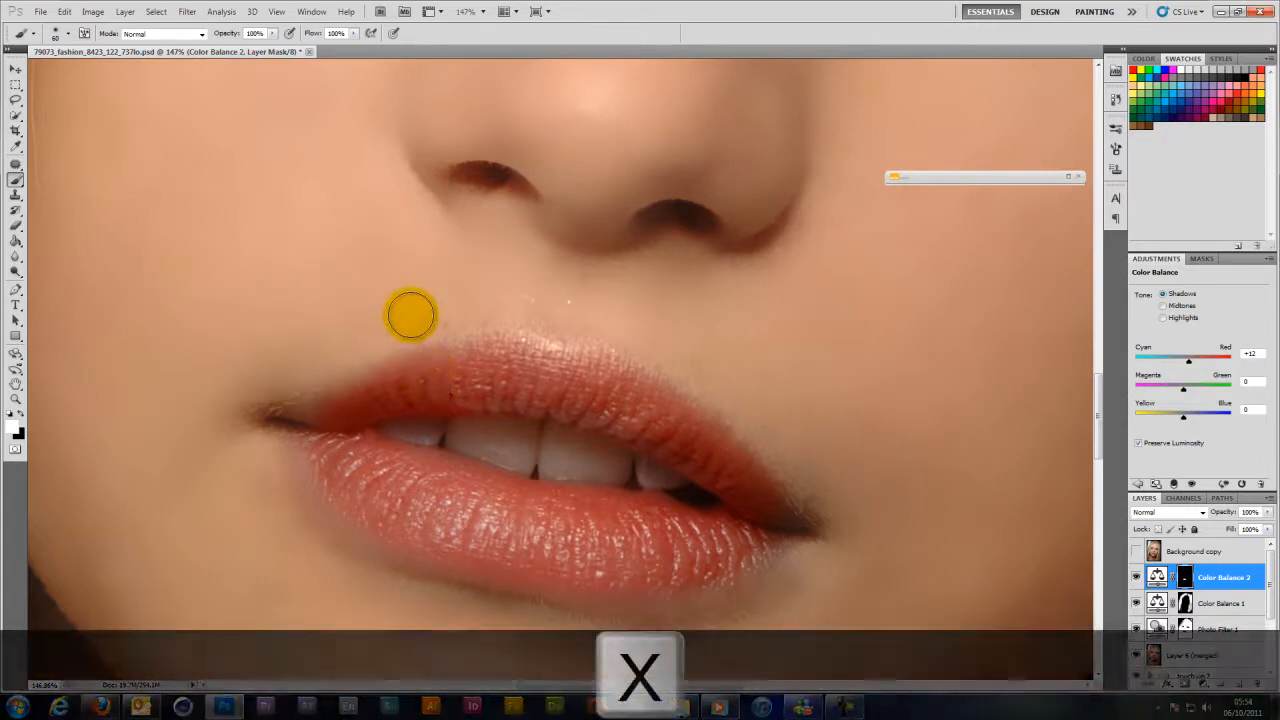
{"action": "mouse_move", "coordinate": [410, 316]}
{"action": "left_mouse_down"}
{"action": "mouse_move", "coordinate": [429, 323]}
{"action": "mouse_move", "coordinate": [378, 349]}
{"action": "mouse_move", "coordinate": [471, 291]}
{"action": "mouse_move", "coordinate": [437, 323]}
{"action": "mouse_move", "coordinate": [443, 386]}
{"action": "left_mouse_up"}
{"action": "key", "text": "x"}
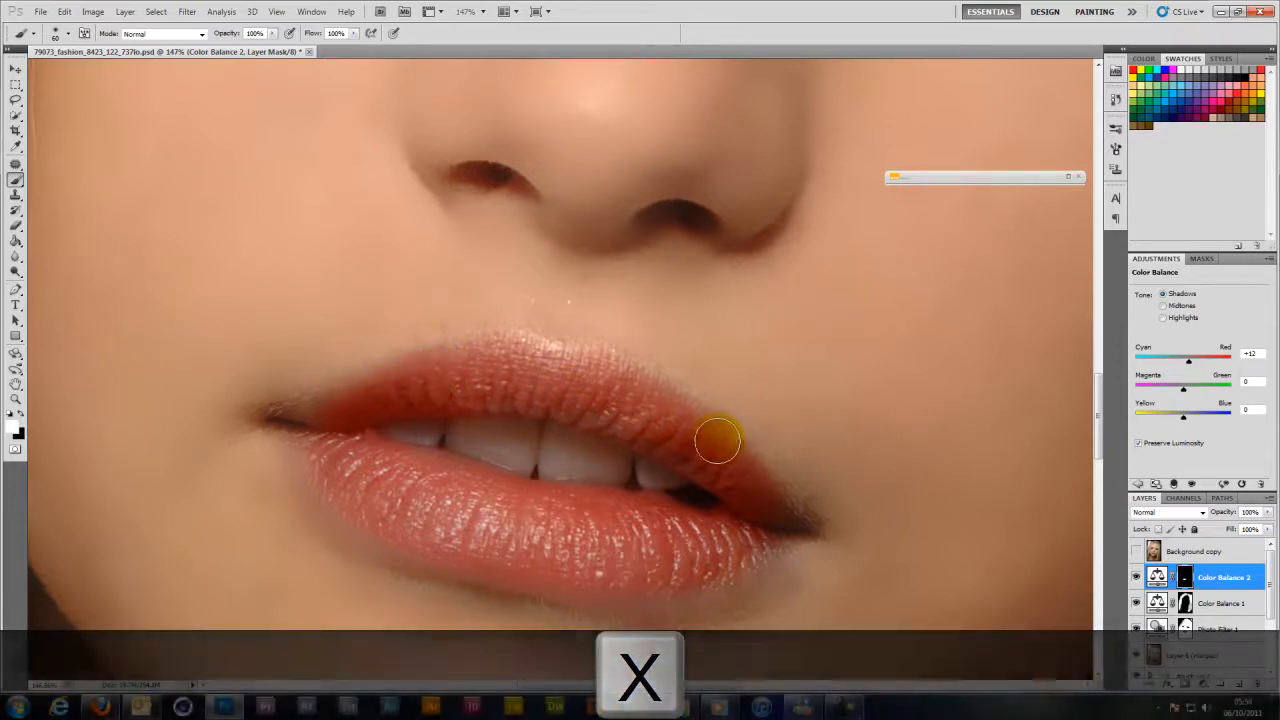
Set the lip Color Balance layer's shadows Cyan–Red to +30 and its layer opacity to 85%.
{"action": "scroll", "coordinate": [657, 389], "scroll_direction": "down", "scroll_amount": 5}
{"action": "scroll", "coordinate": [657, 393], "scroll_direction": "down", "scroll_amount": 3}
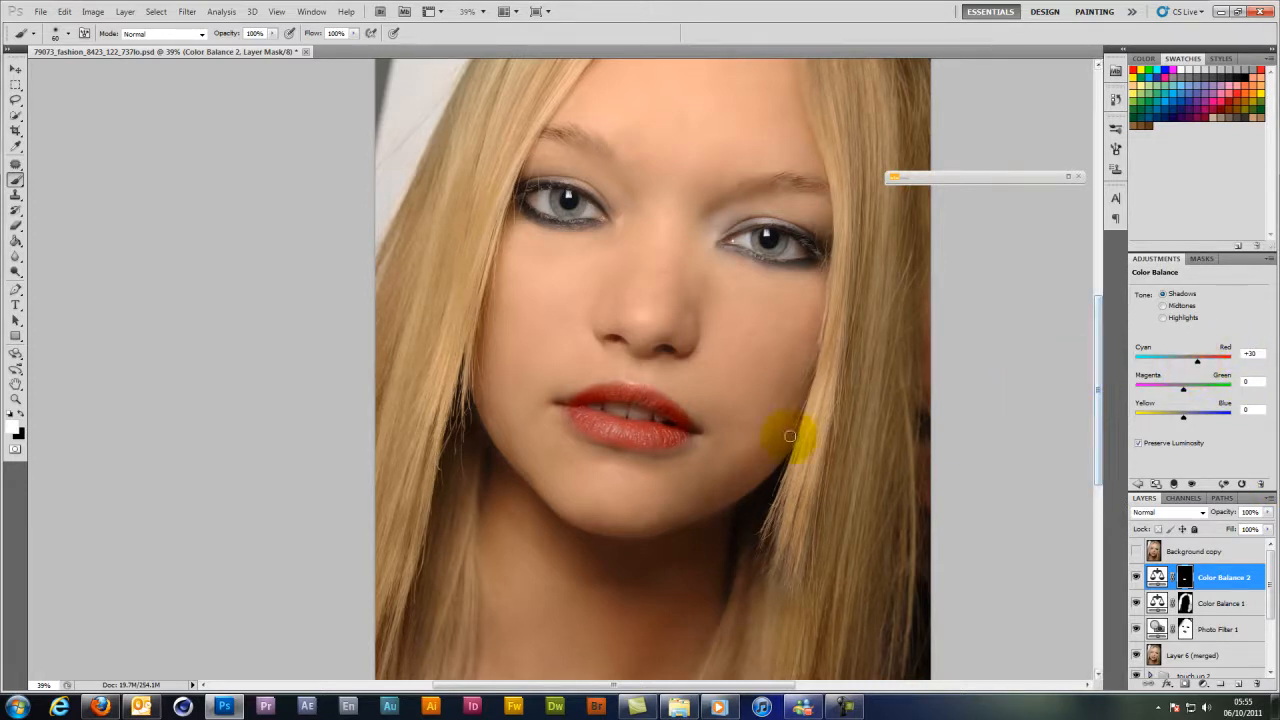
{"action": "left_click", "coordinate": [1268, 512]}
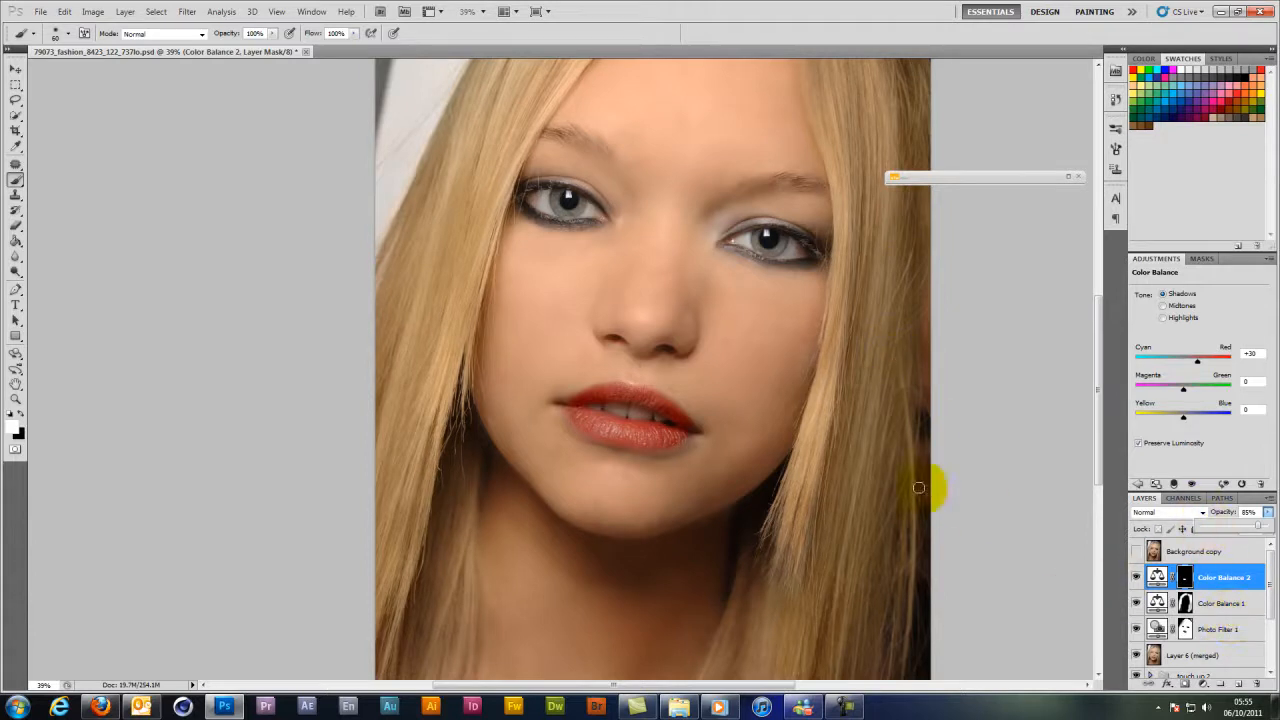
{"action": "left_click", "coordinate": [1225, 628]}
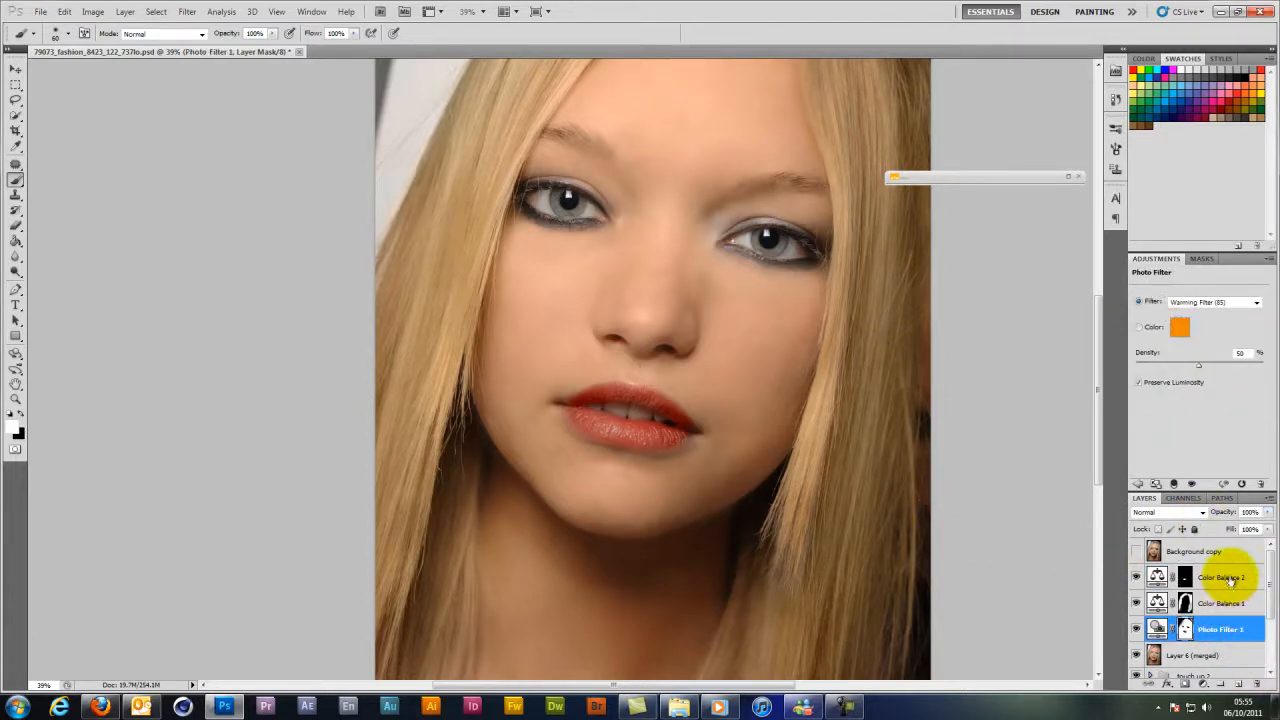
{"action": "left_click", "coordinate": [1229, 579], "text": "shift"}
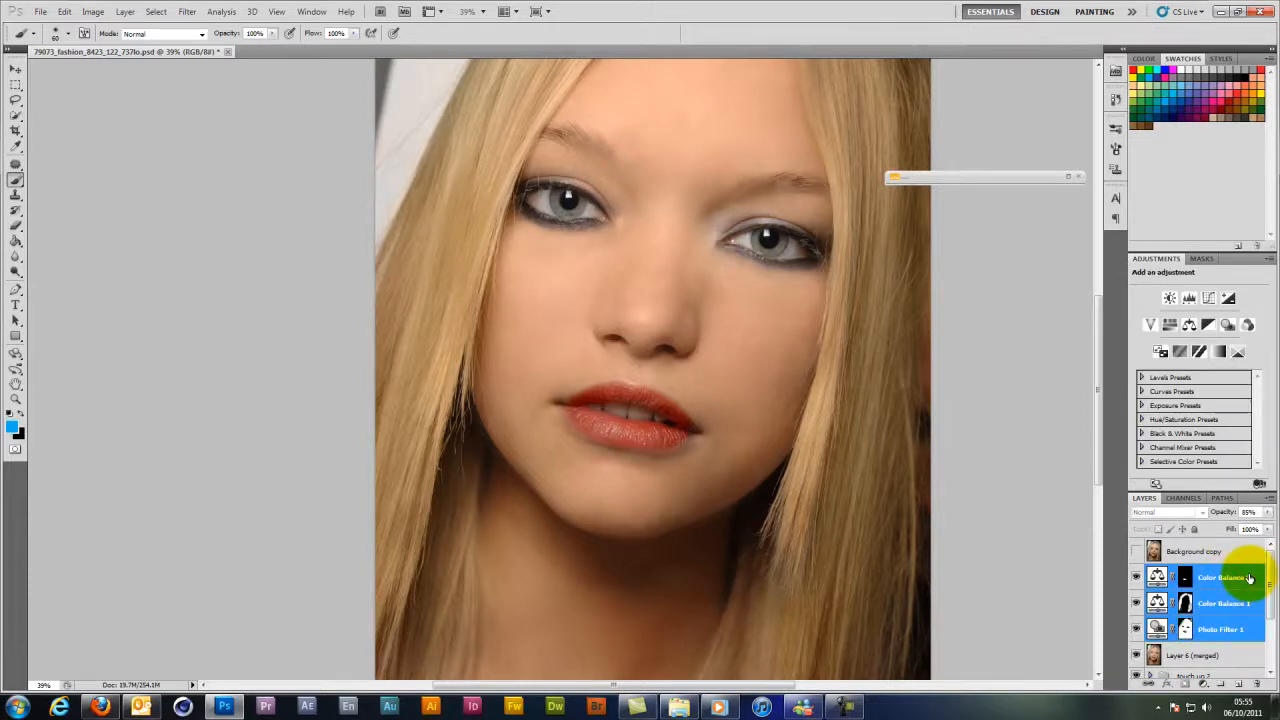
{"action": "key", "text": "ctrl+alt+e"}
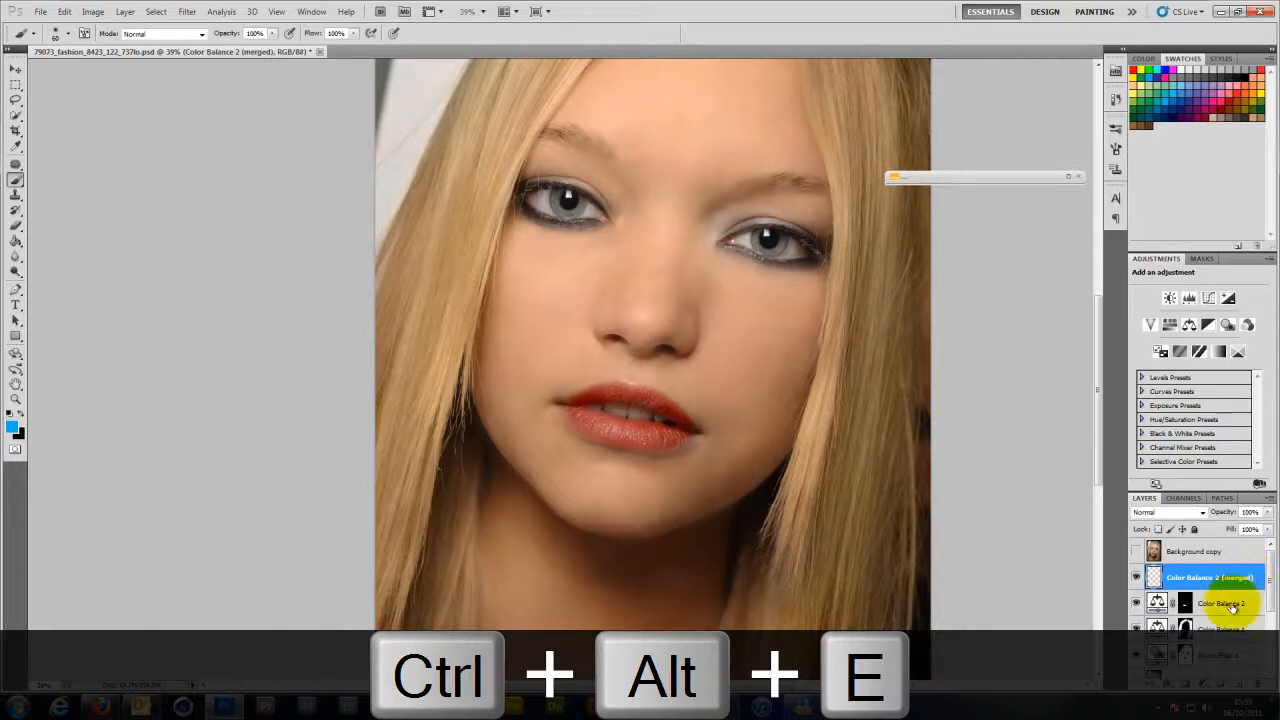
{"action": "left_click", "coordinate": [1231, 607]}
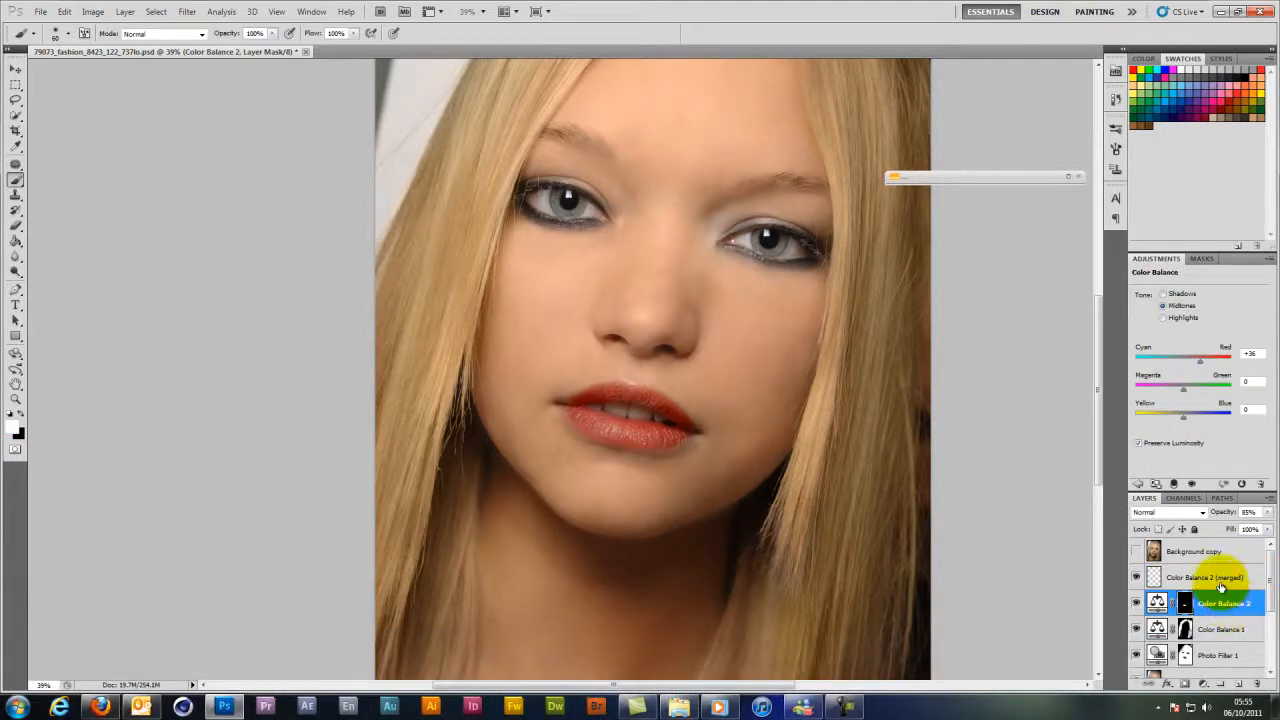
{"action": "left_click", "coordinate": [1220, 585]}
{"action": "key", "text": "Delete"}
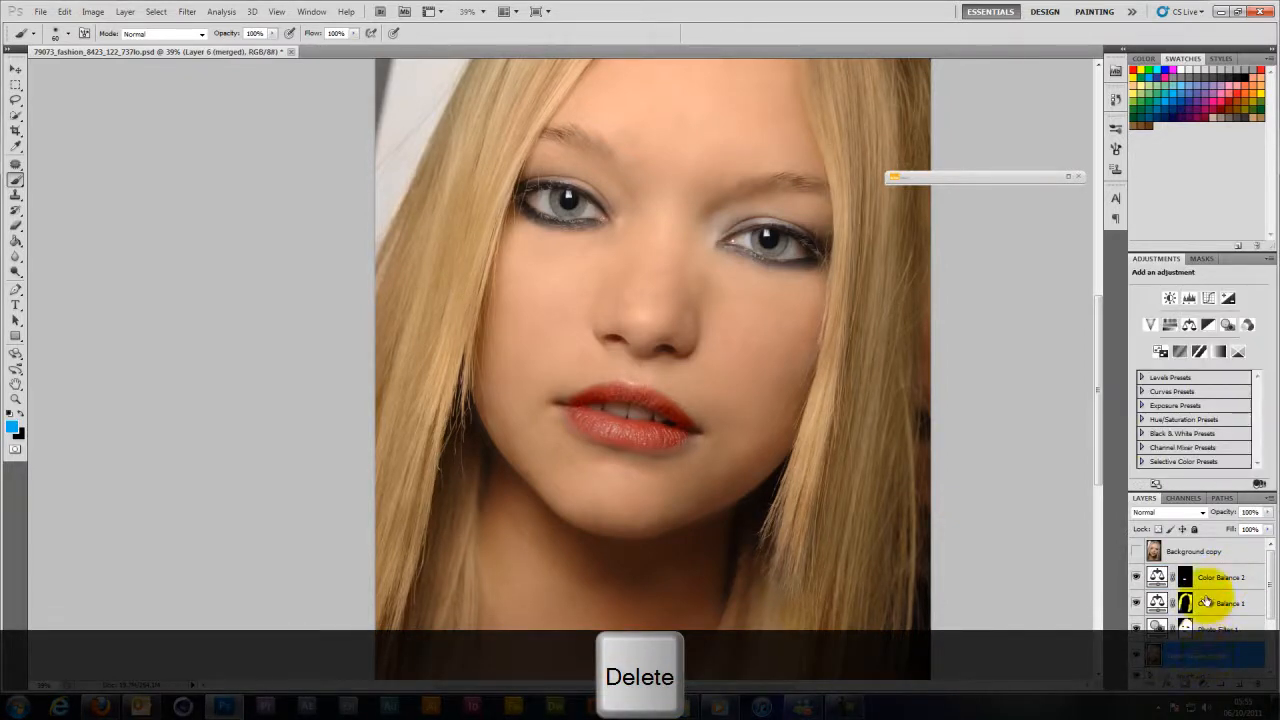
Stamp Layer 6 (merged), Photo Filter 1 and both Color Balance layers into a new merged layer, and group the four originals.
{"action": "left_click", "coordinate": [1207, 579], "text": "shift"}
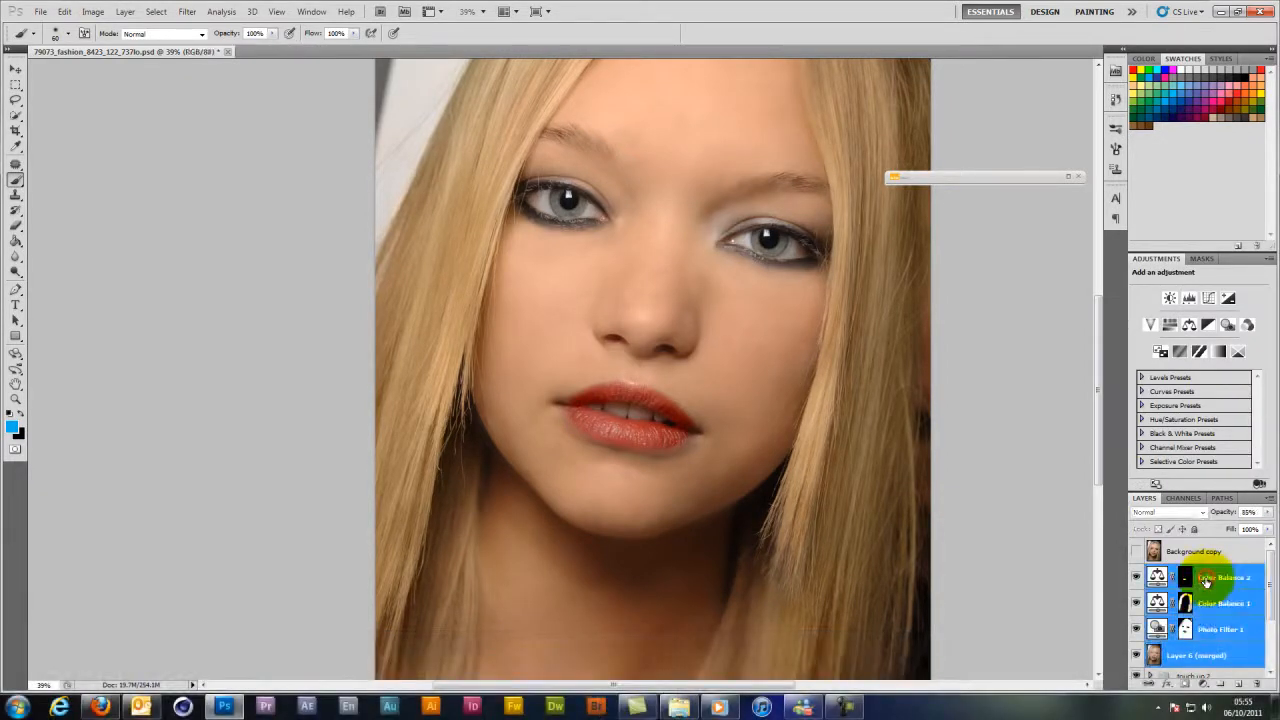
{"action": "key", "text": "ctrl+alt+e"}
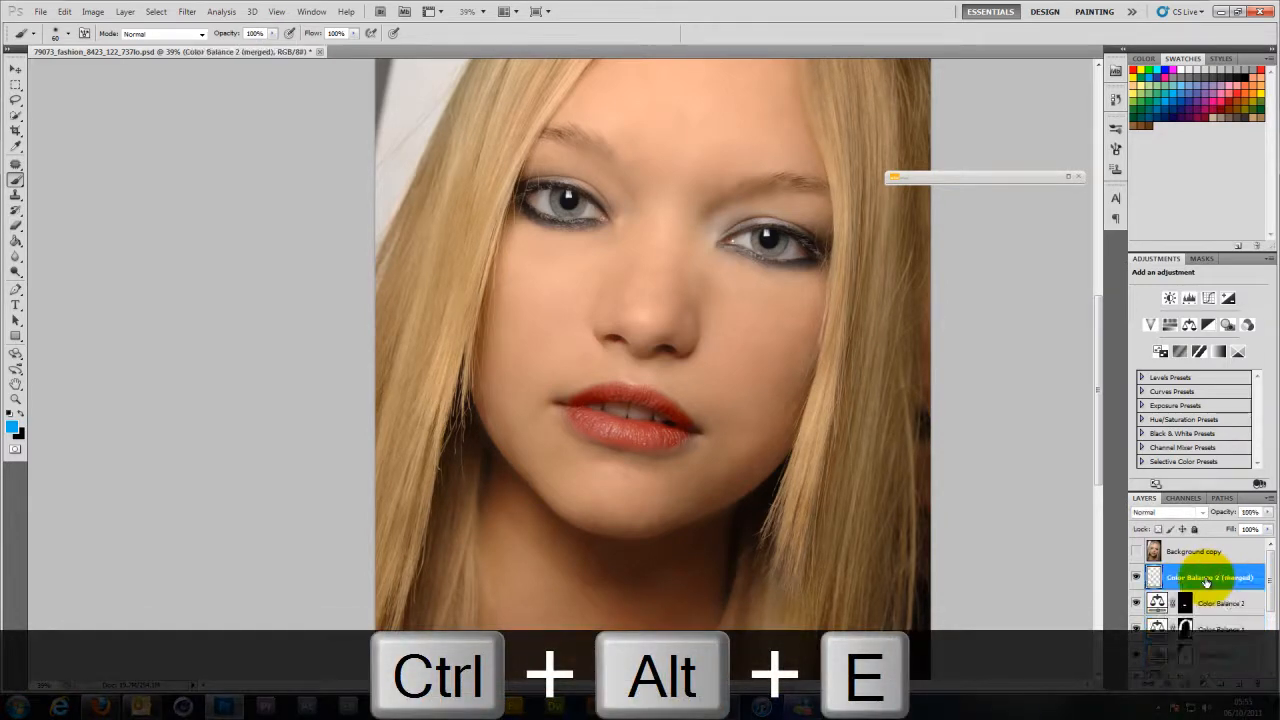
{"action": "left_click", "coordinate": [1224, 600]}
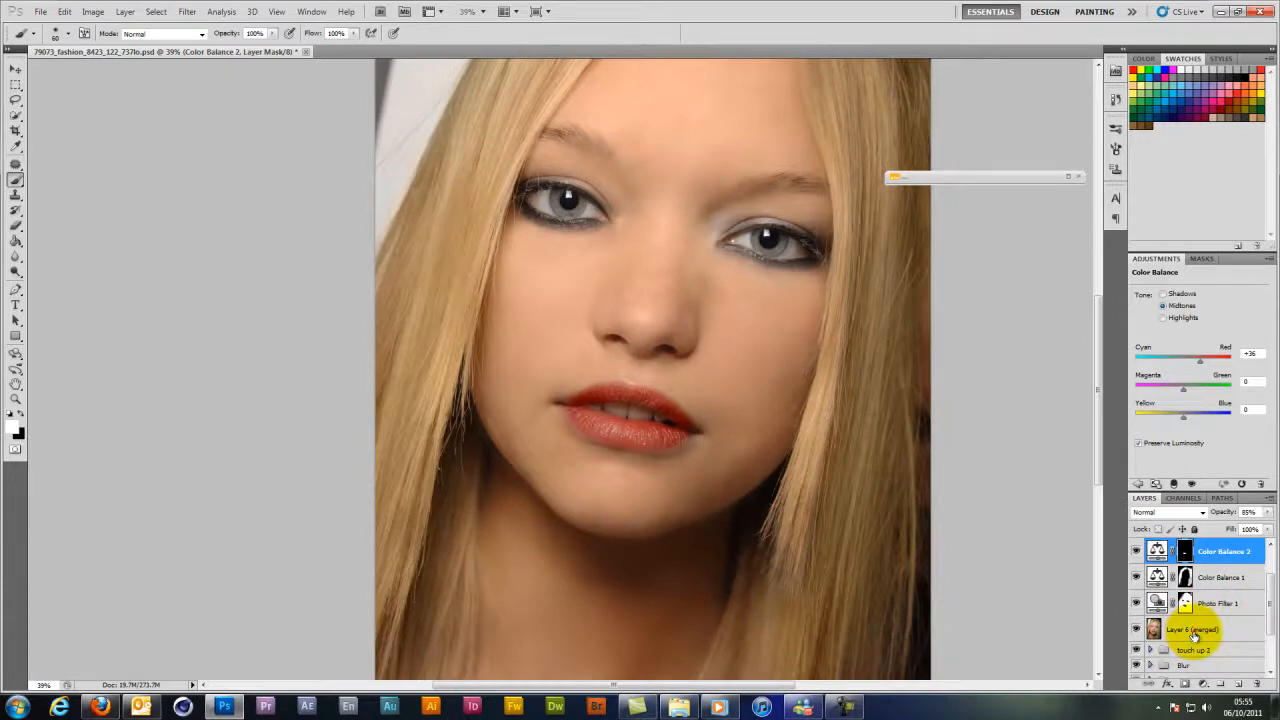
{"action": "left_click", "coordinate": [1194, 630], "text": "shift"}
{"action": "key", "text": "ctrl+g"}
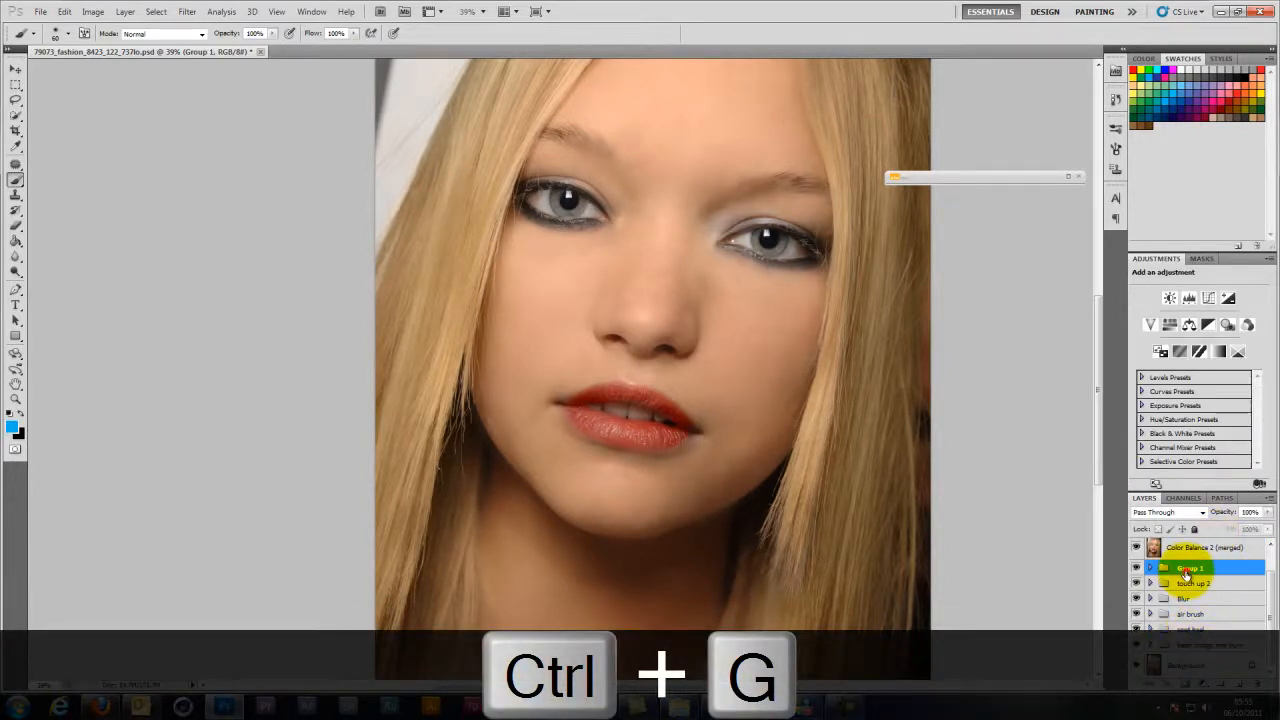
Rename the new group as "hair and lips colour".
{"action": "double_click", "coordinate": [1188, 570], "text": "alt"}
{"action": "type", "text": "hair and lips colour"}
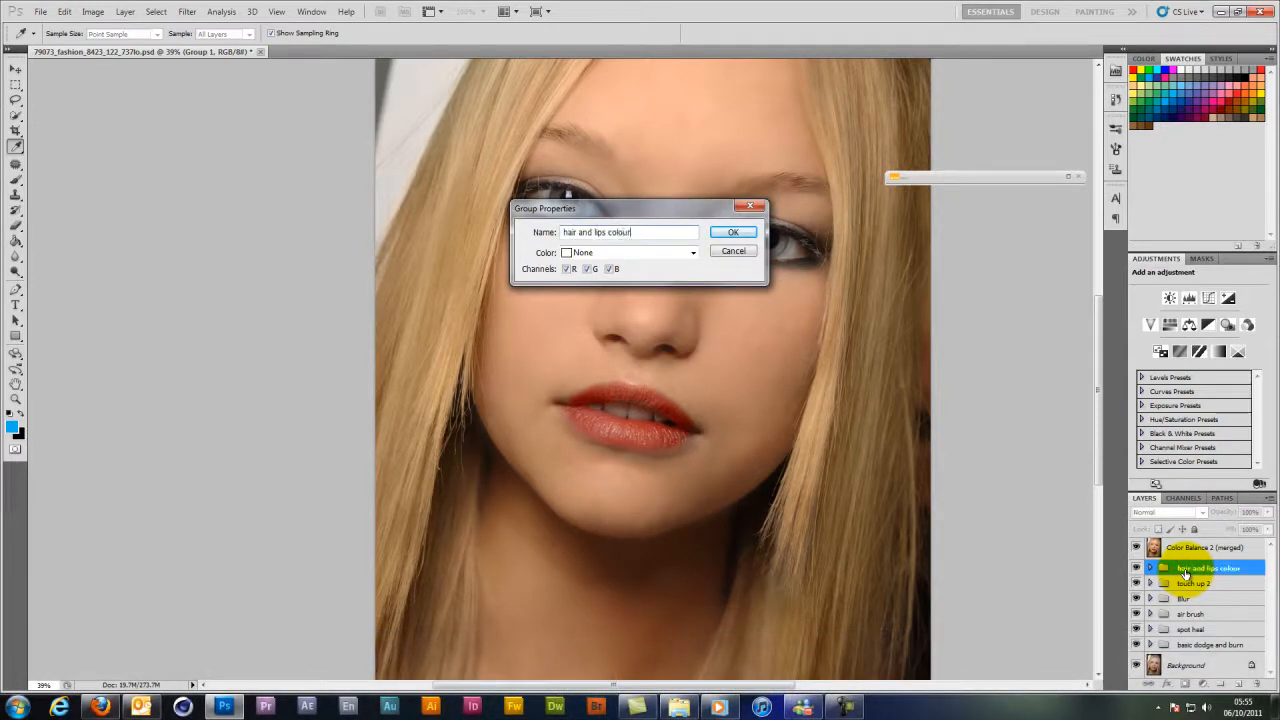
{"action": "left_click", "coordinate": [736, 232]}
Duplicate the Color Balance 2 (merged) layer.
{"action": "key", "text": "space"}
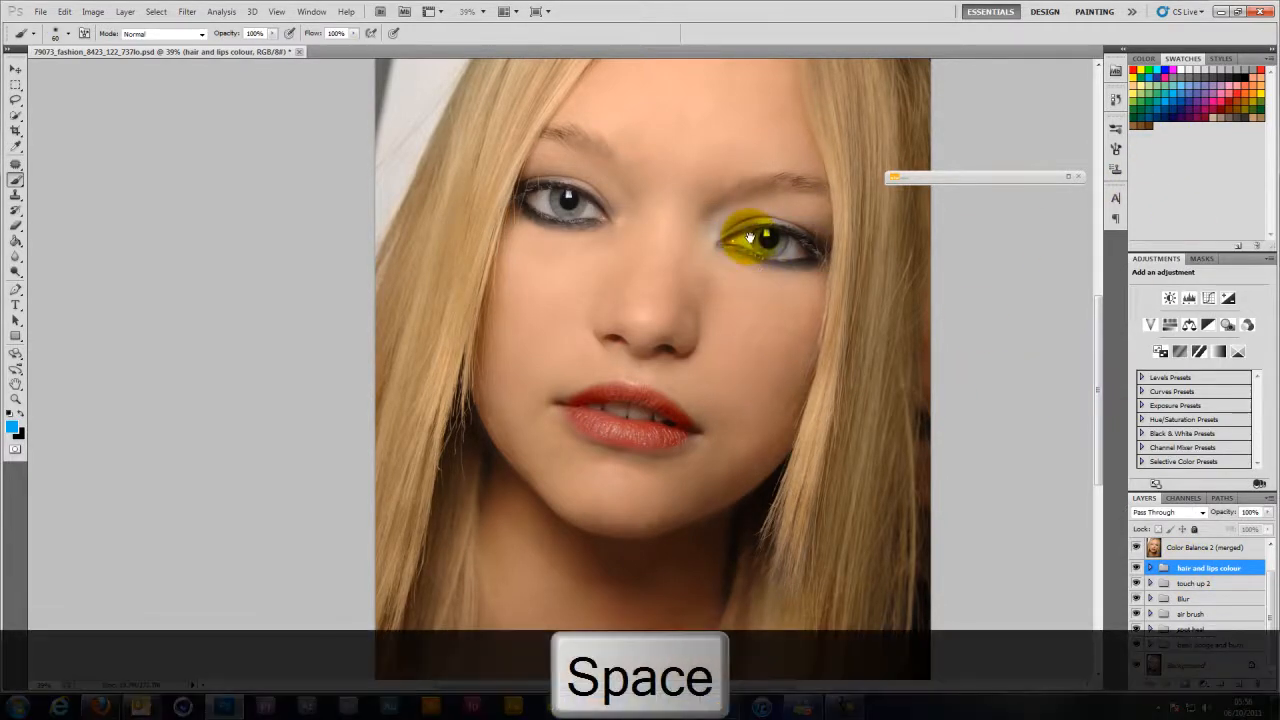
{"action": "left_click_drag", "start_coordinate": [749, 236], "coordinate": [722, 318]}
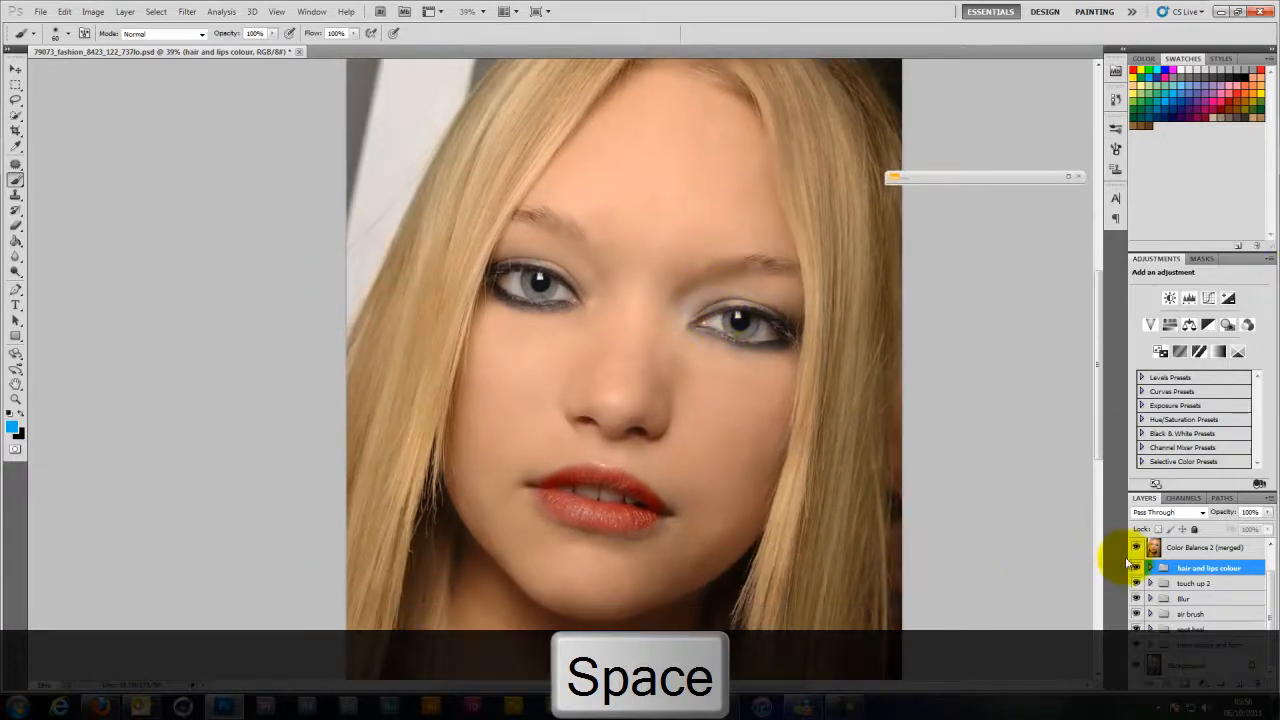
{"action": "left_click", "coordinate": [1212, 550]}
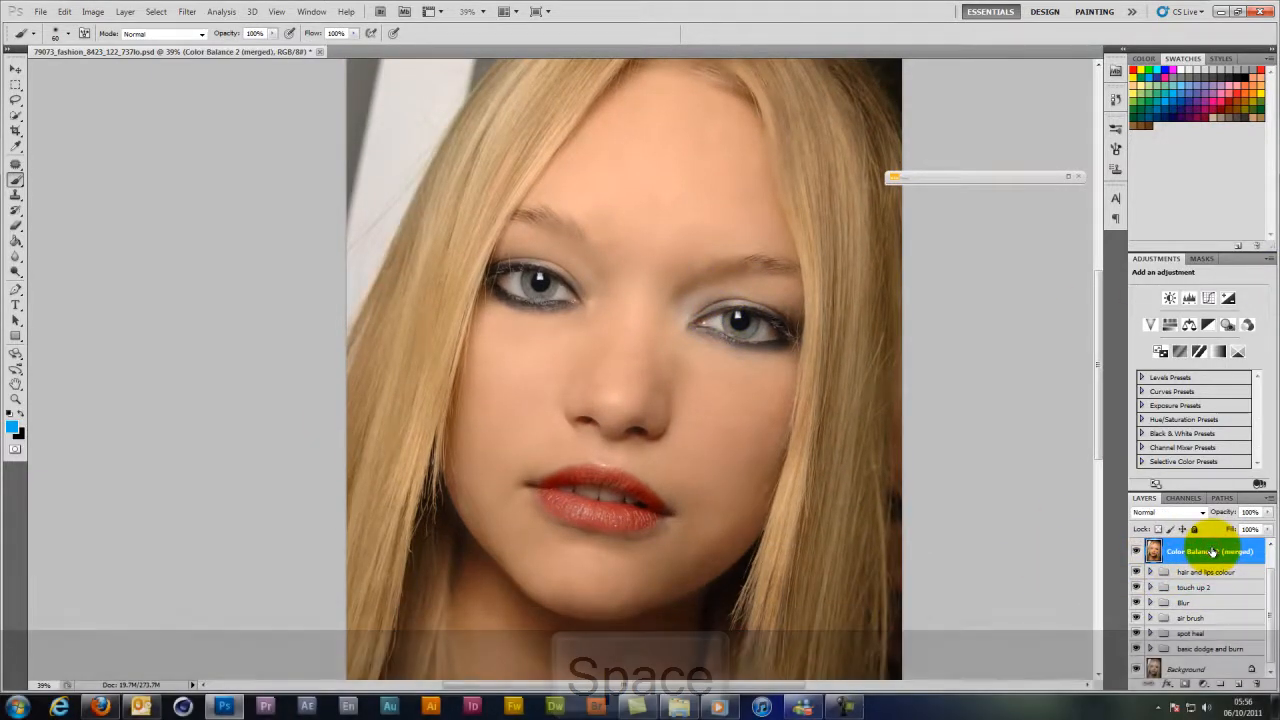
{"action": "scroll", "coordinate": [1212, 551], "scroll_direction": "up", "scroll_amount": 1}
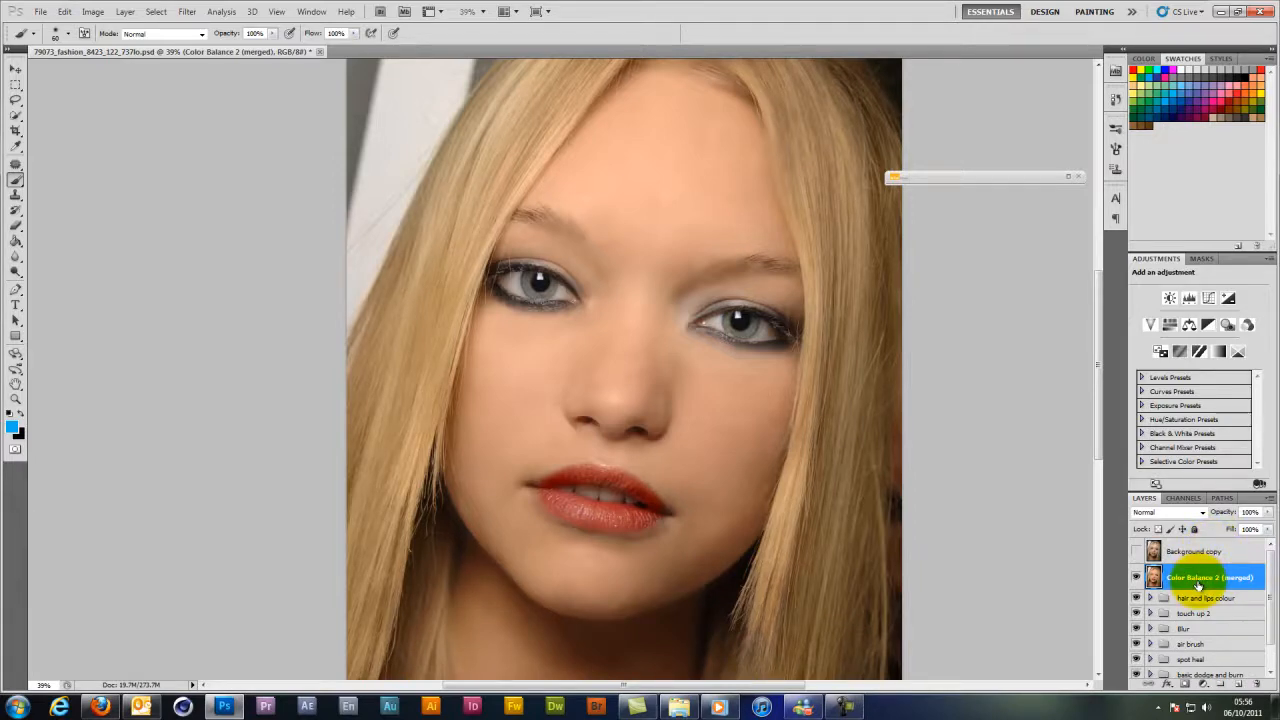
{"action": "key", "text": "ctrl+j"}
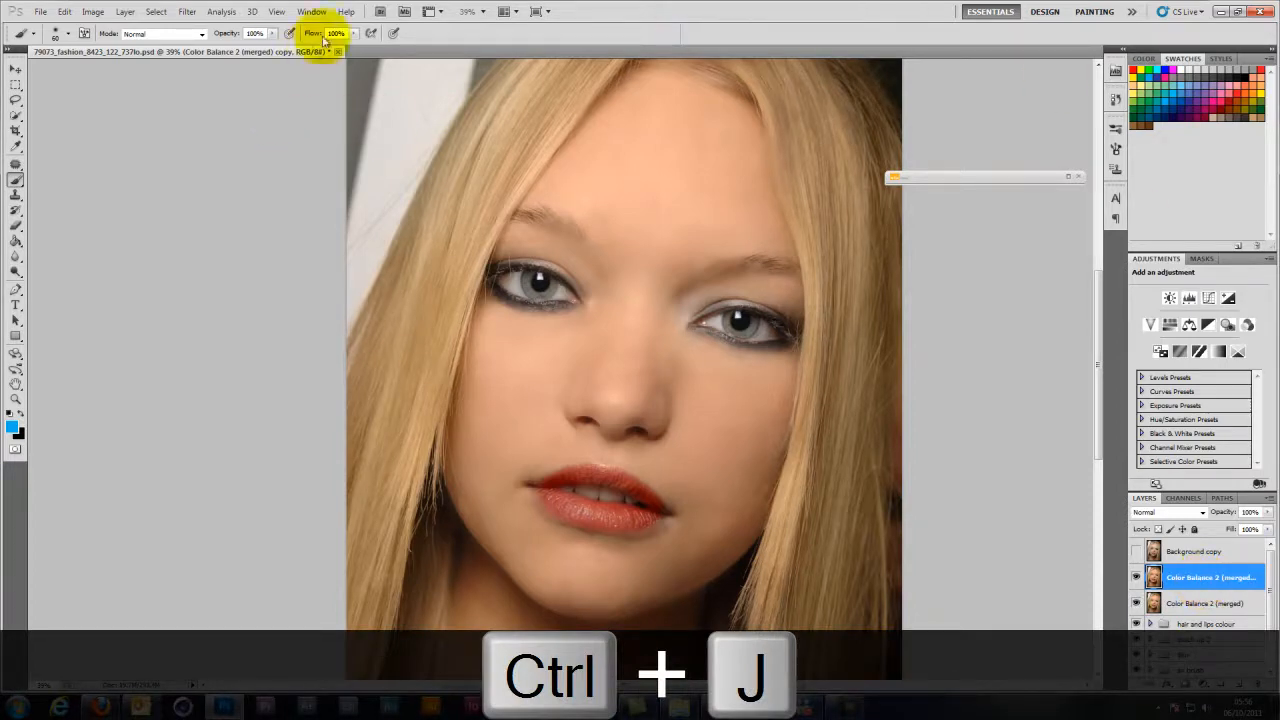
Apply a High Pass filter with a radius of 7.0 pixels to the duplicated layer.
{"action": "left_click", "coordinate": [187, 11]}
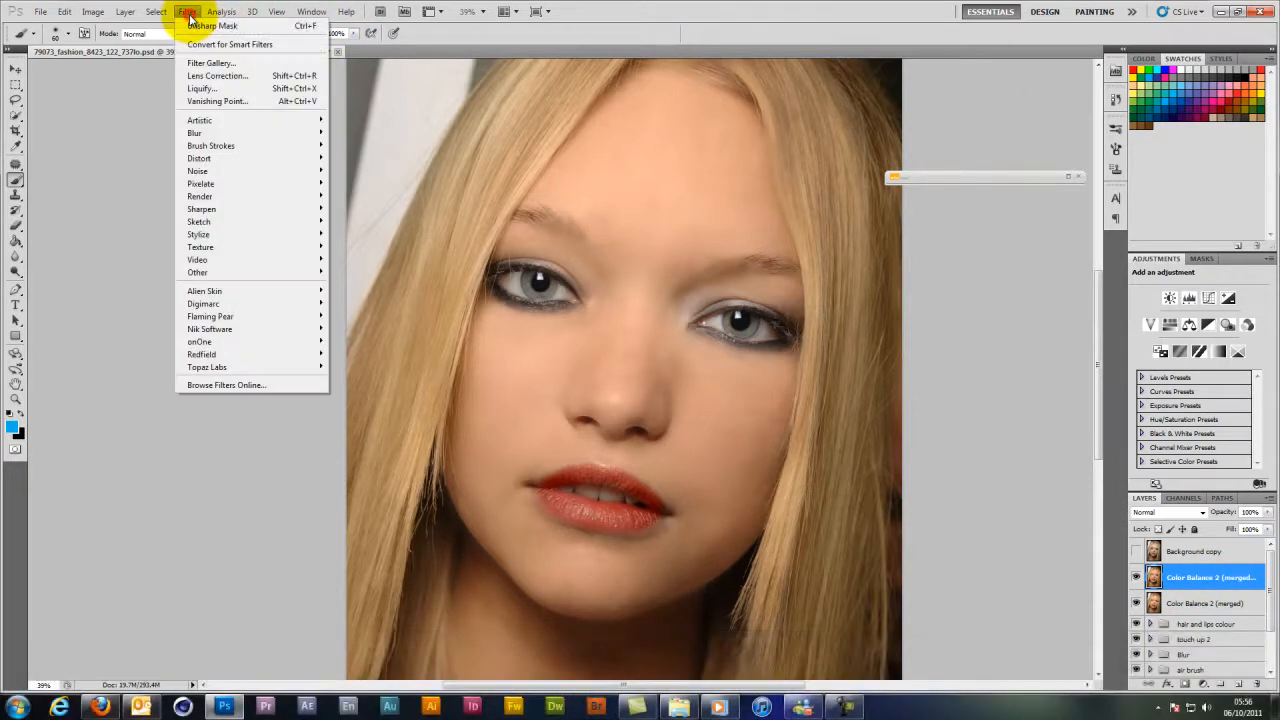
{"action": "mouse_move", "coordinate": [228, 272]}
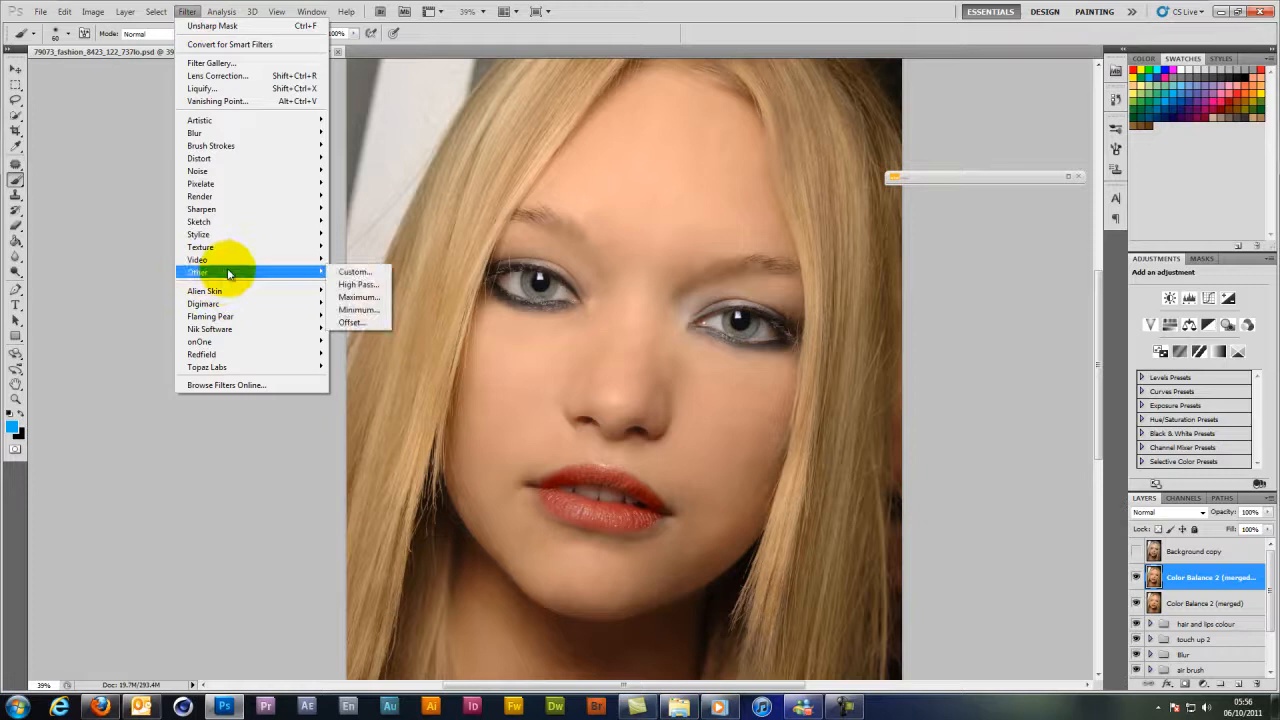
{"action": "left_click", "coordinate": [356, 284]}
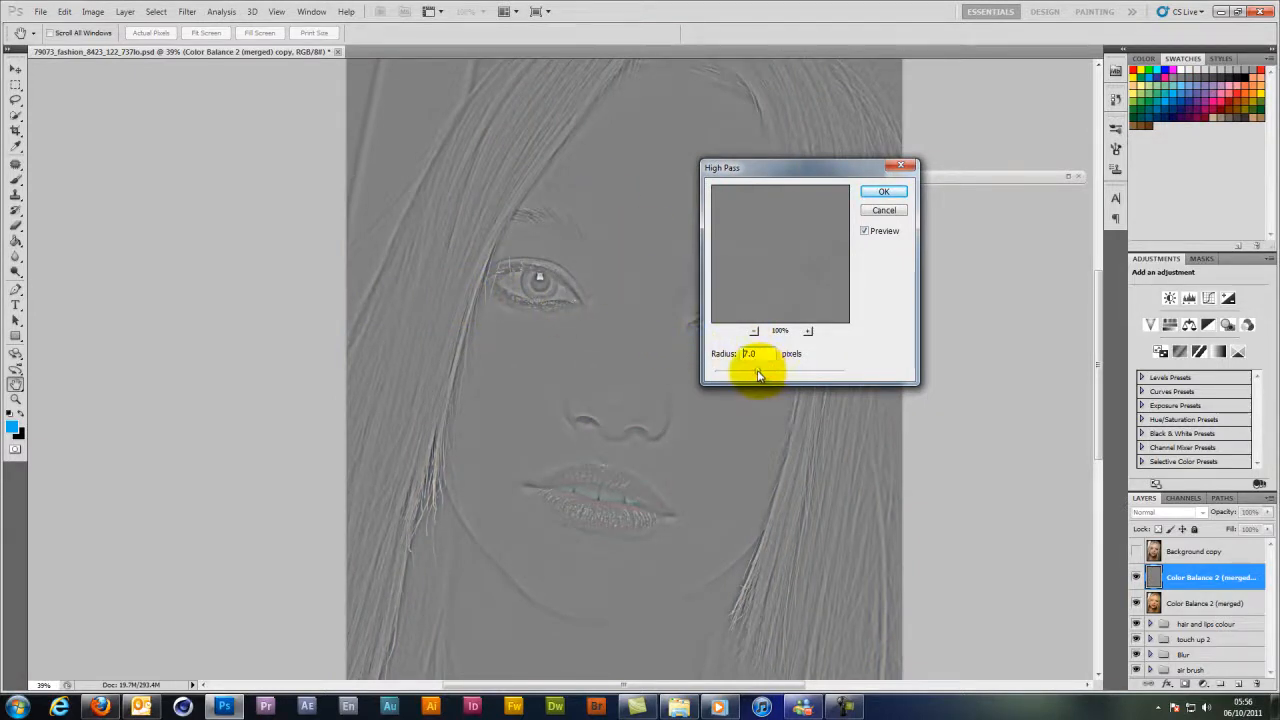
{"action": "left_click", "coordinate": [758, 375]}
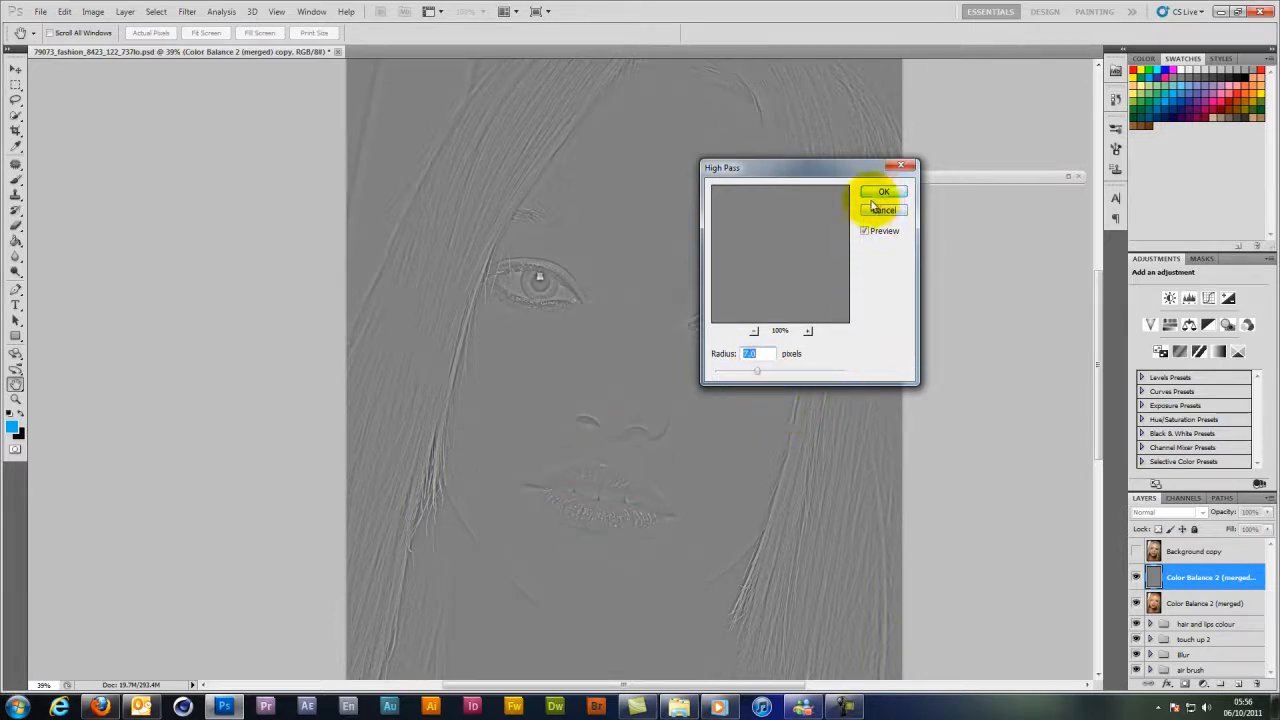
{"action": "left_click", "coordinate": [884, 192]}
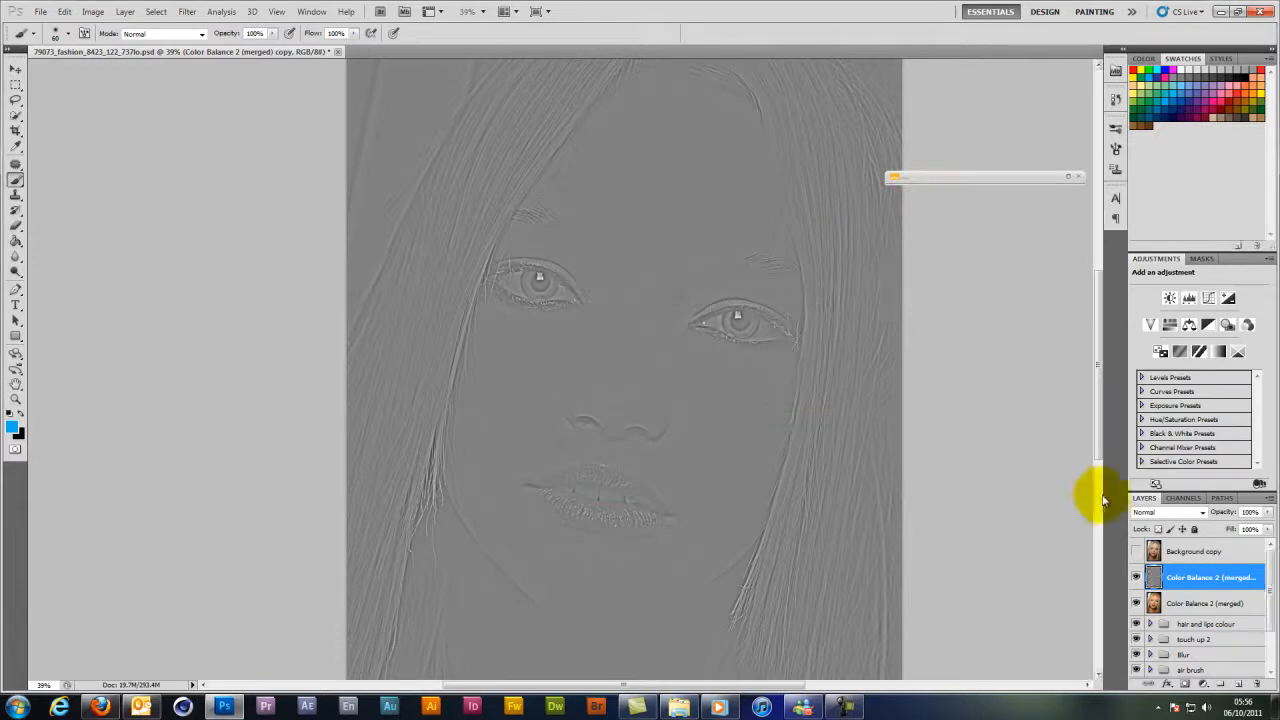
Set the High Pass layer's blend mode to Overlay and compare the portrait with the layer hidden and shown.
{"action": "left_click", "coordinate": [1177, 516]}
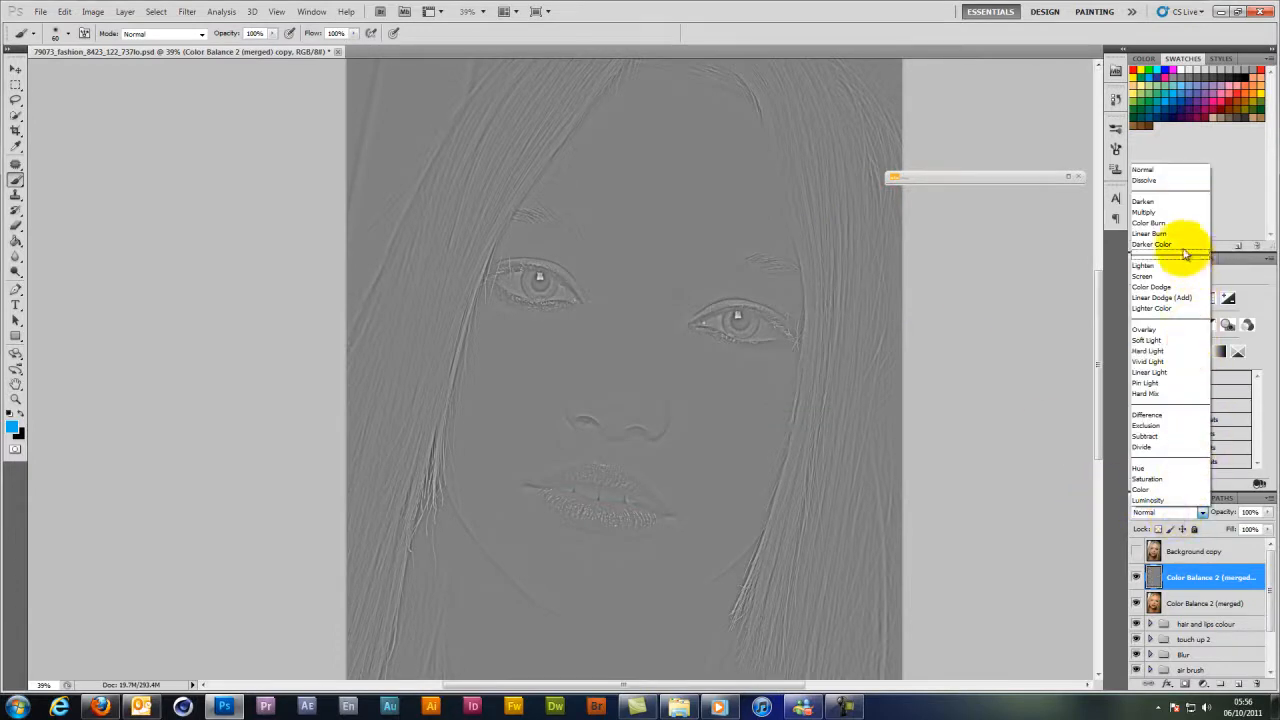
{"action": "left_click", "coordinate": [1170, 329]}
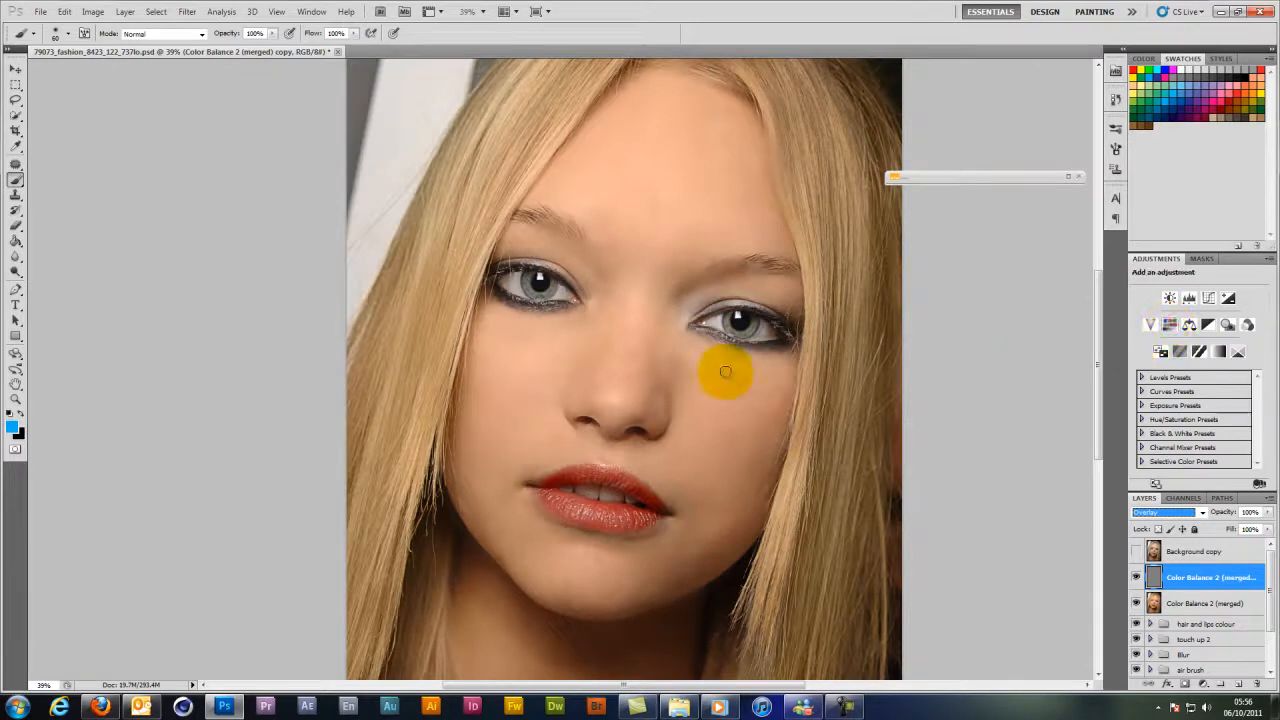
{"action": "left_click", "coordinate": [1136, 579]}
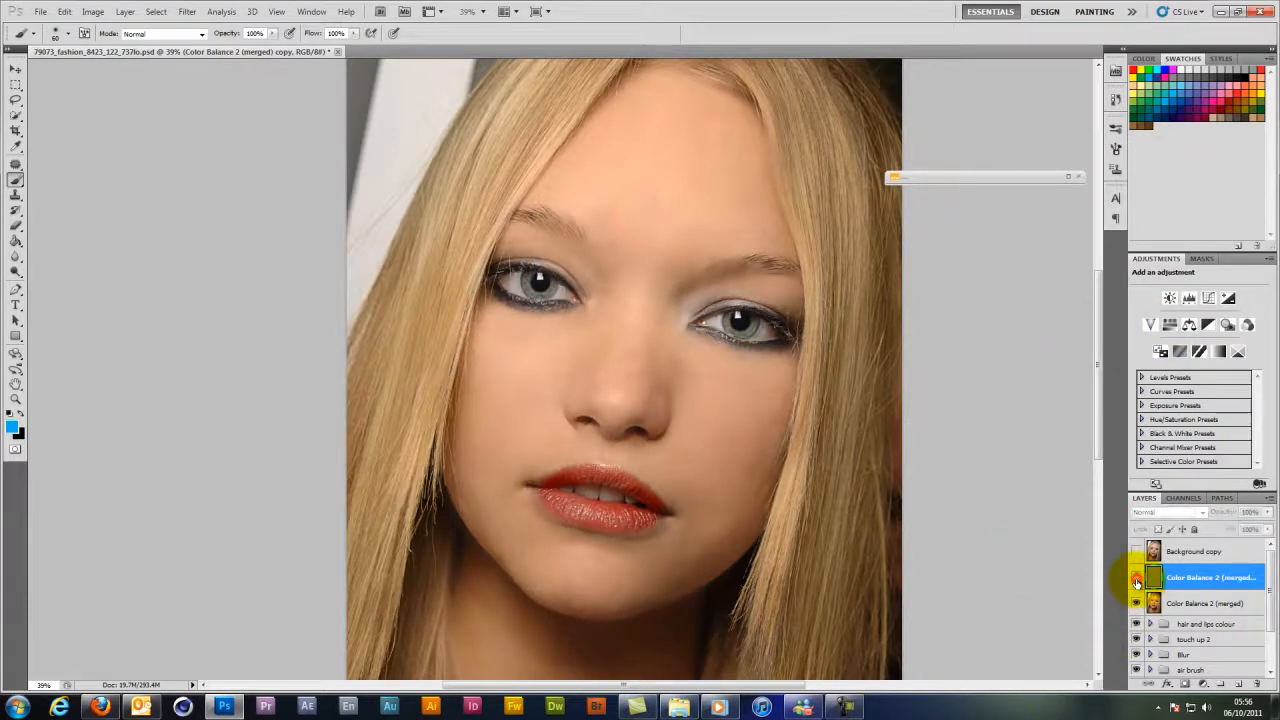
{"action": "left_click", "coordinate": [1137, 580]}
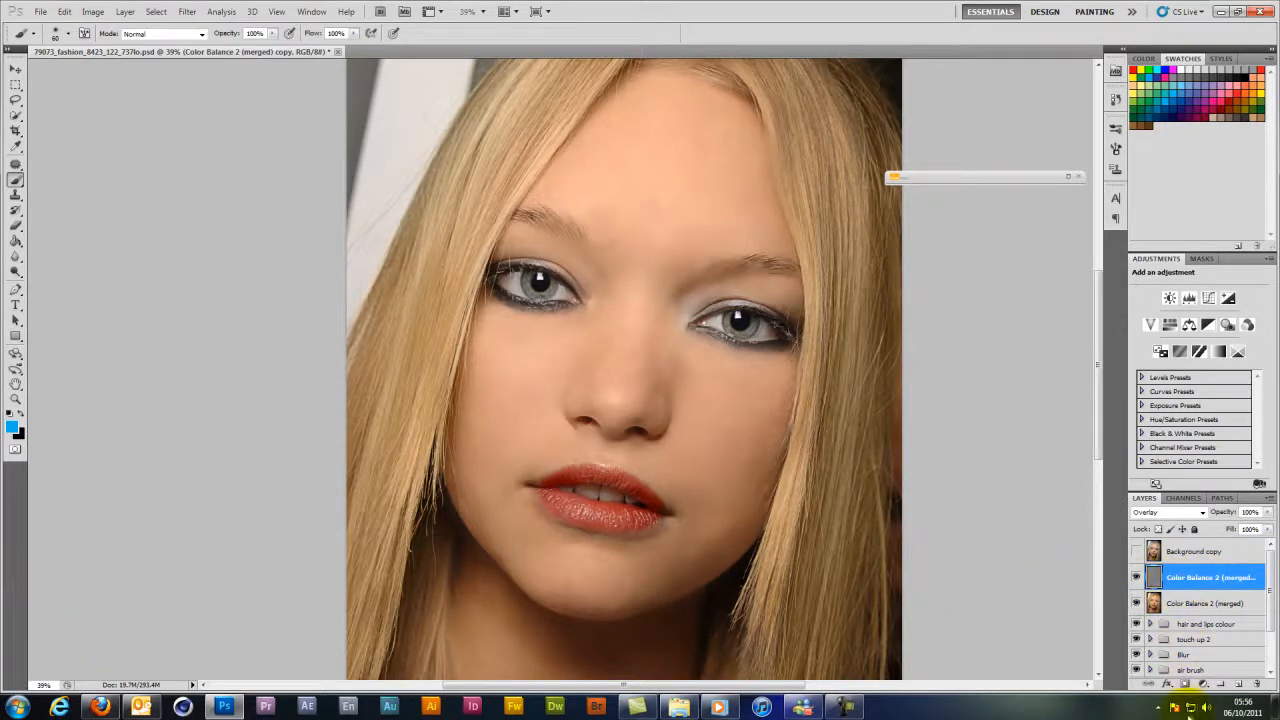
Add a mask to the Overlay sharpening layer and paint it black over the neck and outer hair, enlarging the brush to 150 px.
{"action": "left_click", "coordinate": [1203, 684]}
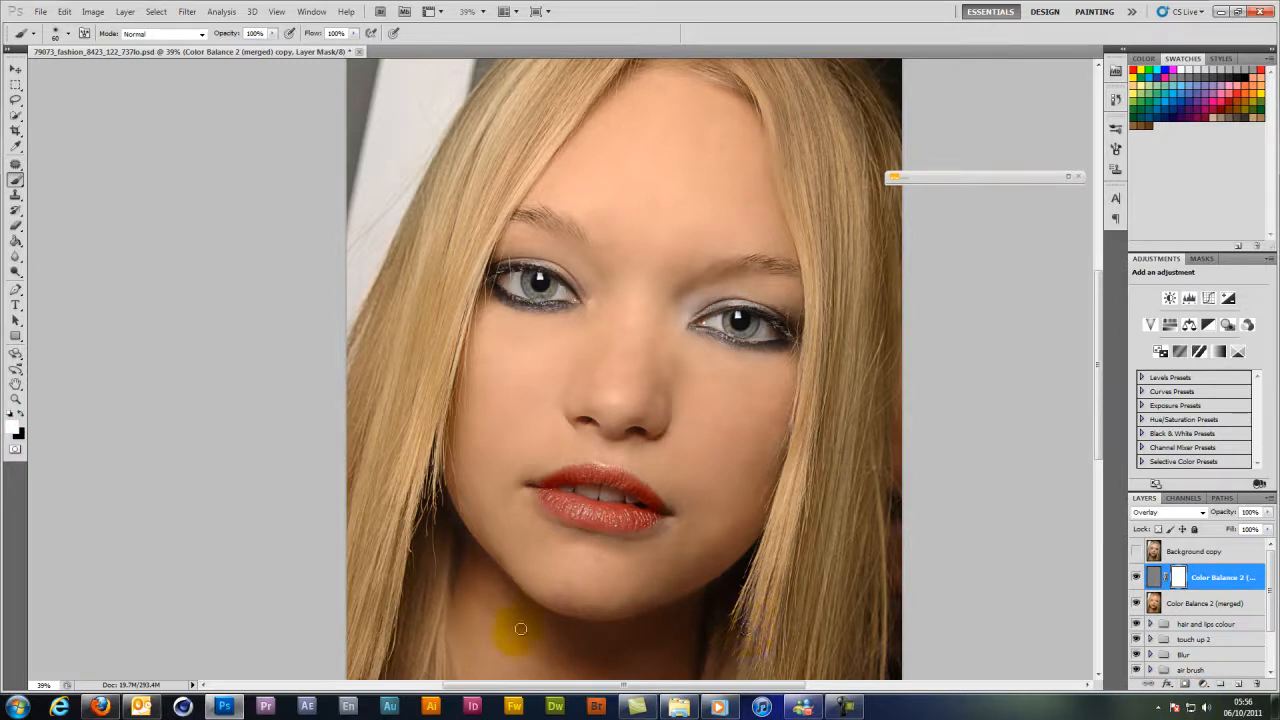
{"action": "key", "text": "x"}
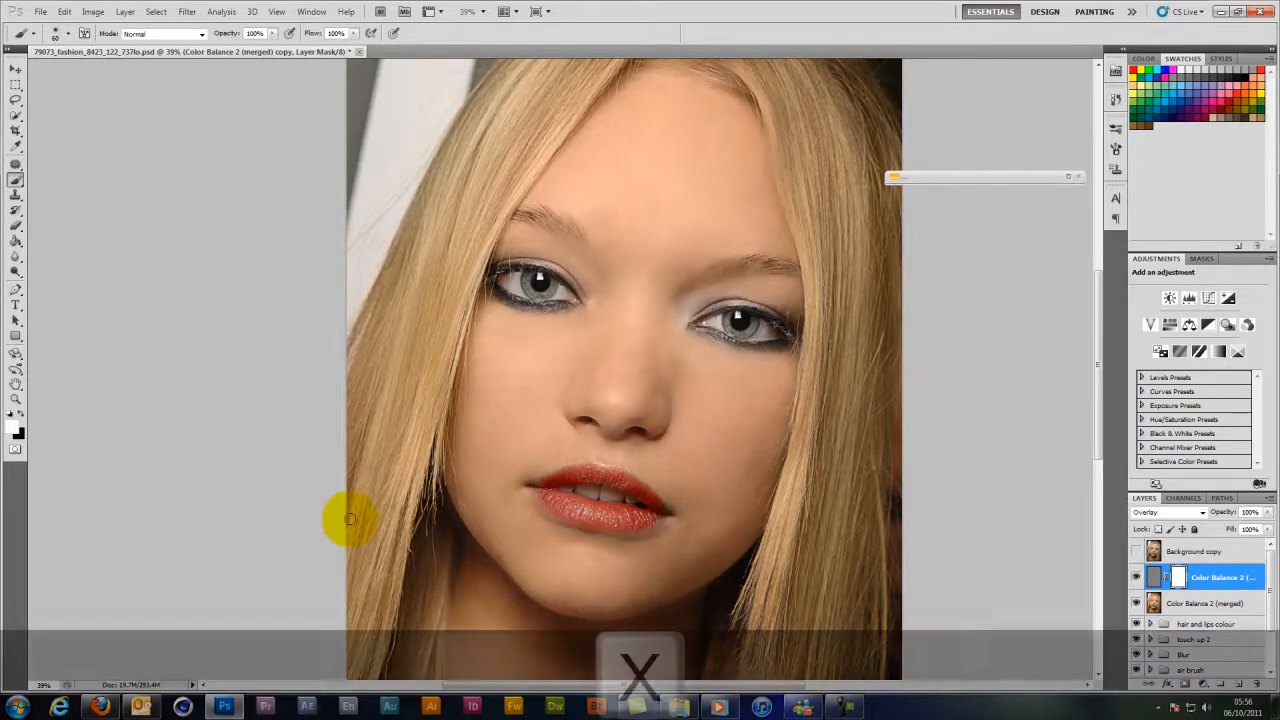
{"action": "mouse_move", "coordinate": [350, 519]}
{"action": "left_mouse_down"}
{"action": "mouse_move", "coordinate": [493, 503]}
{"action": "mouse_move", "coordinate": [539, 549]}
{"action": "mouse_move", "coordinate": [651, 595]}
{"action": "mouse_move", "coordinate": [586, 606]}
{"action": "mouse_move", "coordinate": [644, 600]}
{"action": "mouse_move", "coordinate": [573, 599]}
{"action": "mouse_move", "coordinate": [558, 584]}
{"action": "mouse_move", "coordinate": [694, 584]}
{"action": "mouse_move", "coordinate": [637, 601]}
{"action": "mouse_move", "coordinate": [755, 530]}
{"action": "mouse_move", "coordinate": [733, 551]}
{"action": "left_mouse_up"}
{"action": "key", "text": "bracketright"}
{"action": "mouse_move", "coordinate": [646, 584]}
{"action": "left_mouse_down"}
{"action": "mouse_move", "coordinate": [512, 574]}
{"action": "mouse_move", "coordinate": [457, 494]}
{"action": "mouse_move", "coordinate": [489, 546]}
{"action": "mouse_move", "coordinate": [449, 451]}
{"action": "mouse_move", "coordinate": [428, 543]}
{"action": "mouse_move", "coordinate": [428, 477]}
{"action": "left_mouse_up"}
{"action": "left_click_drag", "start_coordinate": [384, 582], "coordinate": [442, 590]}
{"action": "mouse_move", "coordinate": [741, 598]}
{"action": "left_mouse_down"}
{"action": "mouse_move", "coordinate": [736, 658]}
{"action": "mouse_move", "coordinate": [771, 542]}
{"action": "mouse_move", "coordinate": [747, 701]}
{"action": "mouse_move", "coordinate": [788, 527]}
{"action": "mouse_move", "coordinate": [830, 550]}
{"action": "left_mouse_up"}
{"action": "mouse_move", "coordinate": [864, 592]}
{"action": "left_mouse_down"}
{"action": "mouse_move", "coordinate": [849, 686]}
{"action": "mouse_move", "coordinate": [862, 680]}
{"action": "left_mouse_up"}
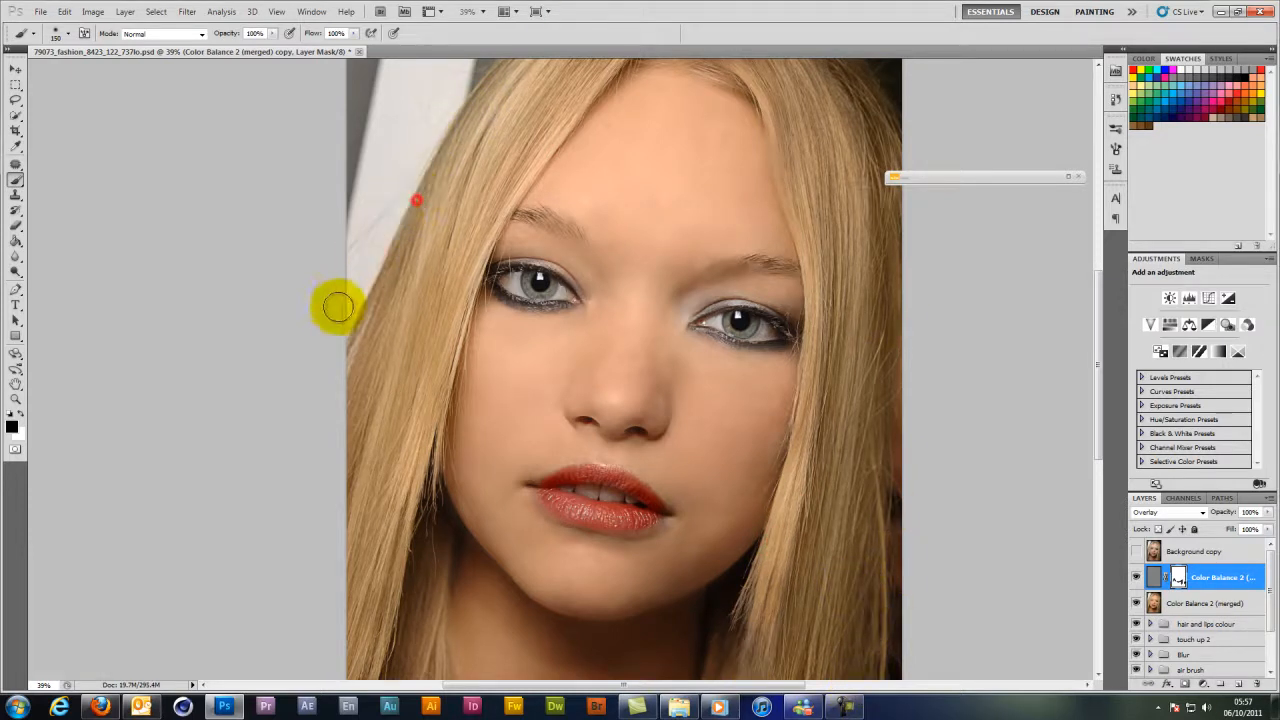
{"action": "mouse_move", "coordinate": [447, 190]}
{"action": "left_mouse_down"}
{"action": "mouse_move", "coordinate": [391, 285]}
{"action": "mouse_move", "coordinate": [409, 211]}
{"action": "mouse_move", "coordinate": [347, 344]}
{"action": "mouse_move", "coordinate": [388, 304]}
{"action": "mouse_move", "coordinate": [502, 76]}
{"action": "mouse_move", "coordinate": [482, 102]}
{"action": "mouse_move", "coordinate": [926, 124]}
{"action": "mouse_move", "coordinate": [871, 152]}
{"action": "left_mouse_up"}
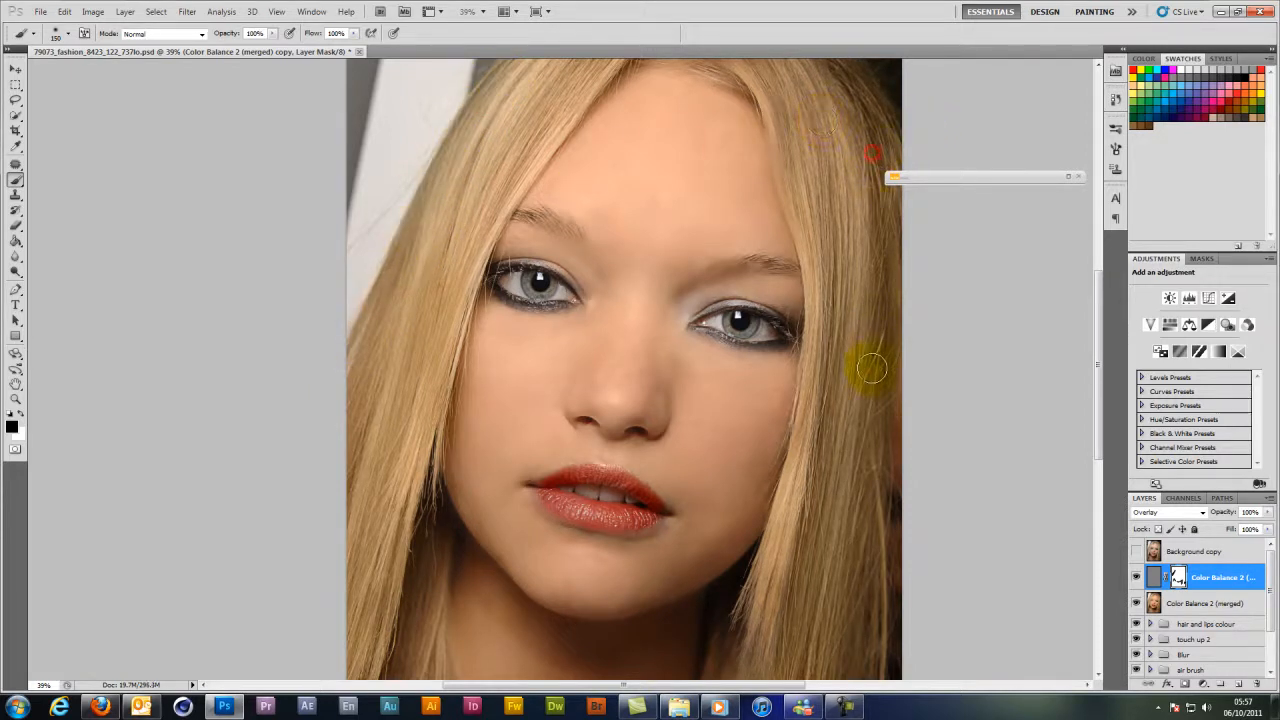
{"action": "mouse_move", "coordinate": [871, 368]}
{"action": "left_mouse_down"}
{"action": "mouse_move", "coordinate": [911, 357]}
{"action": "mouse_move", "coordinate": [900, 397]}
{"action": "mouse_move", "coordinate": [545, 152]}
{"action": "mouse_move", "coordinate": [165, 104]}
{"action": "left_mouse_up"}
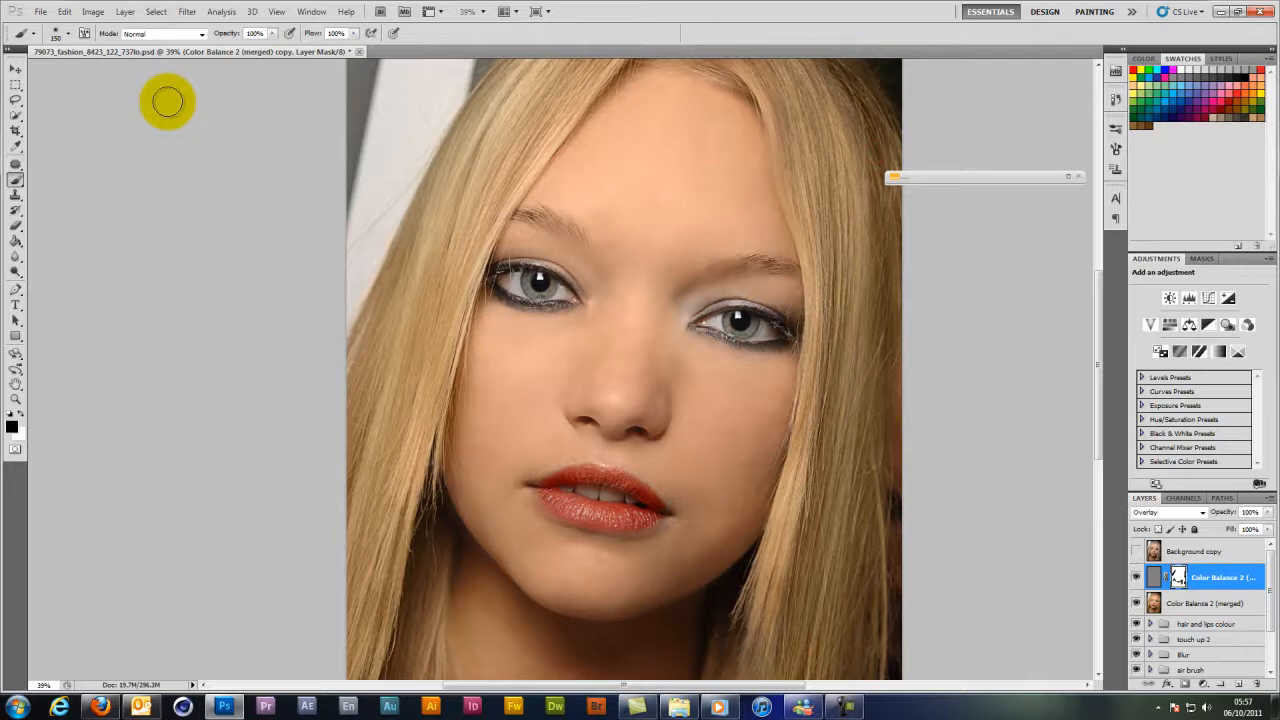
Set the brush opacity to 30% and paint black on the mask to soften the sharpening over the hair on both sides.
{"action": "key", "text": "3"}
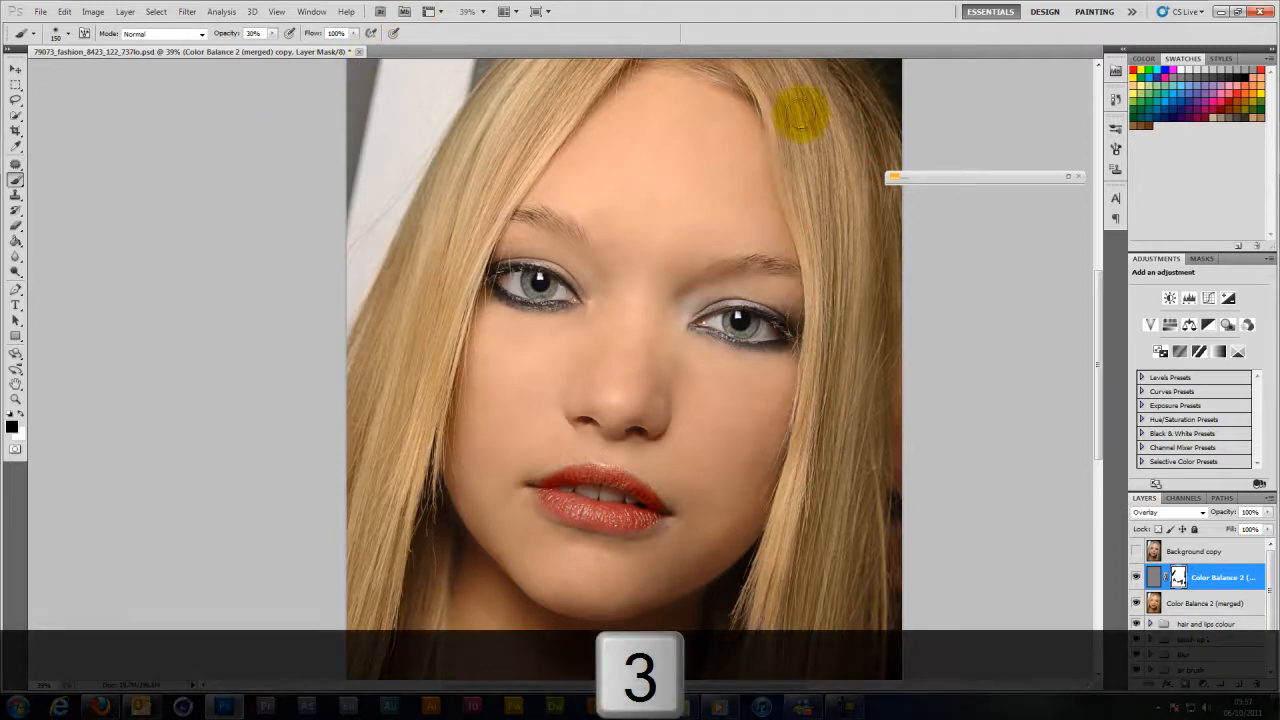
{"action": "mouse_move", "coordinate": [800, 115]}
{"action": "left_mouse_down"}
{"action": "mouse_move", "coordinate": [833, 73]}
{"action": "mouse_move", "coordinate": [859, 191]}
{"action": "mouse_move", "coordinate": [815, 73]}
{"action": "mouse_move", "coordinate": [797, 199]}
{"action": "mouse_move", "coordinate": [807, 115]}
{"action": "mouse_move", "coordinate": [810, 232]}
{"action": "mouse_move", "coordinate": [836, 192]}
{"action": "mouse_move", "coordinate": [841, 60]}
{"action": "mouse_move", "coordinate": [849, 430]}
{"action": "mouse_move", "coordinate": [847, 363]}
{"action": "mouse_move", "coordinate": [819, 478]}
{"action": "mouse_move", "coordinate": [828, 366]}
{"action": "mouse_move", "coordinate": [810, 464]}
{"action": "mouse_move", "coordinate": [844, 361]}
{"action": "mouse_move", "coordinate": [828, 424]}
{"action": "mouse_move", "coordinate": [831, 324]}
{"action": "mouse_move", "coordinate": [782, 521]}
{"action": "mouse_move", "coordinate": [799, 446]}
{"action": "mouse_move", "coordinate": [717, 267]}
{"action": "left_mouse_up"}
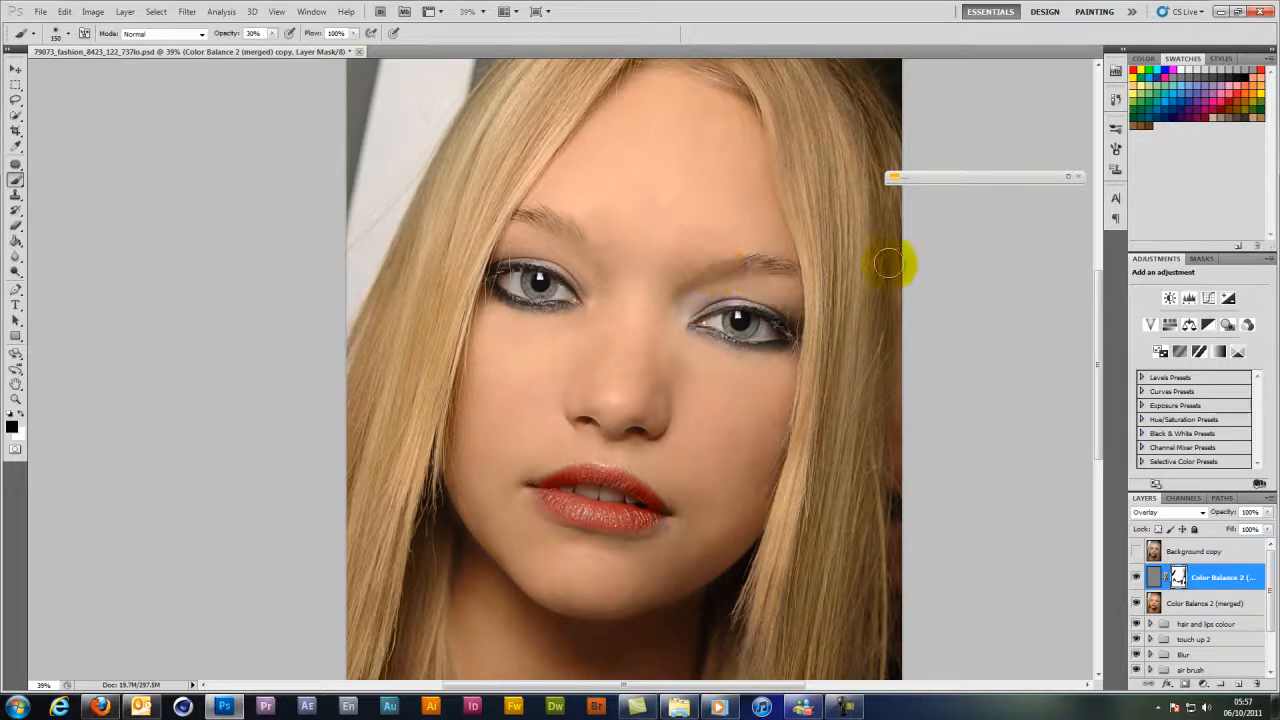
{"action": "mouse_move", "coordinate": [892, 222]}
{"action": "left_mouse_down"}
{"action": "mouse_move", "coordinate": [894, 177]}
{"action": "mouse_move", "coordinate": [849, 95]}
{"action": "mouse_move", "coordinate": [403, 86]}
{"action": "left_mouse_up"}
{"action": "mouse_move", "coordinate": [499, 97]}
{"action": "left_mouse_down"}
{"action": "mouse_move", "coordinate": [481, 162]}
{"action": "mouse_move", "coordinate": [520, 108]}
{"action": "left_mouse_up"}
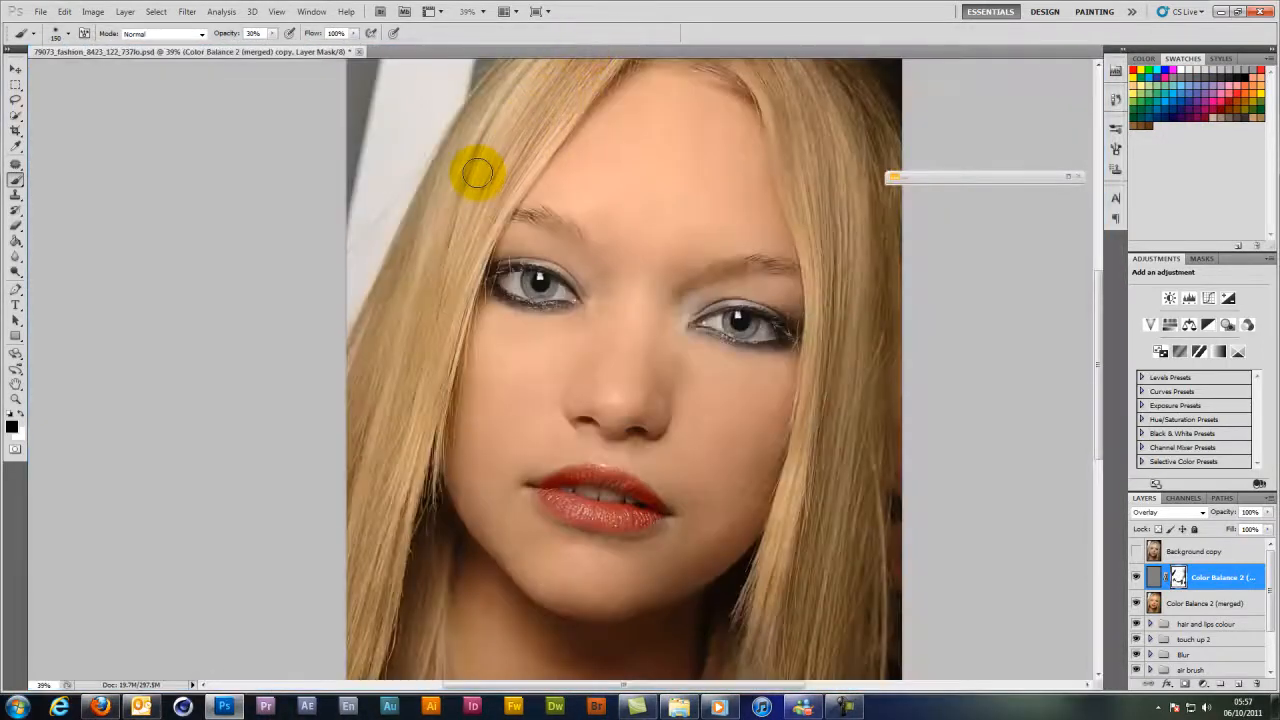
{"action": "left_click", "coordinate": [511, 134]}
{"action": "left_click", "coordinate": [846, 168]}
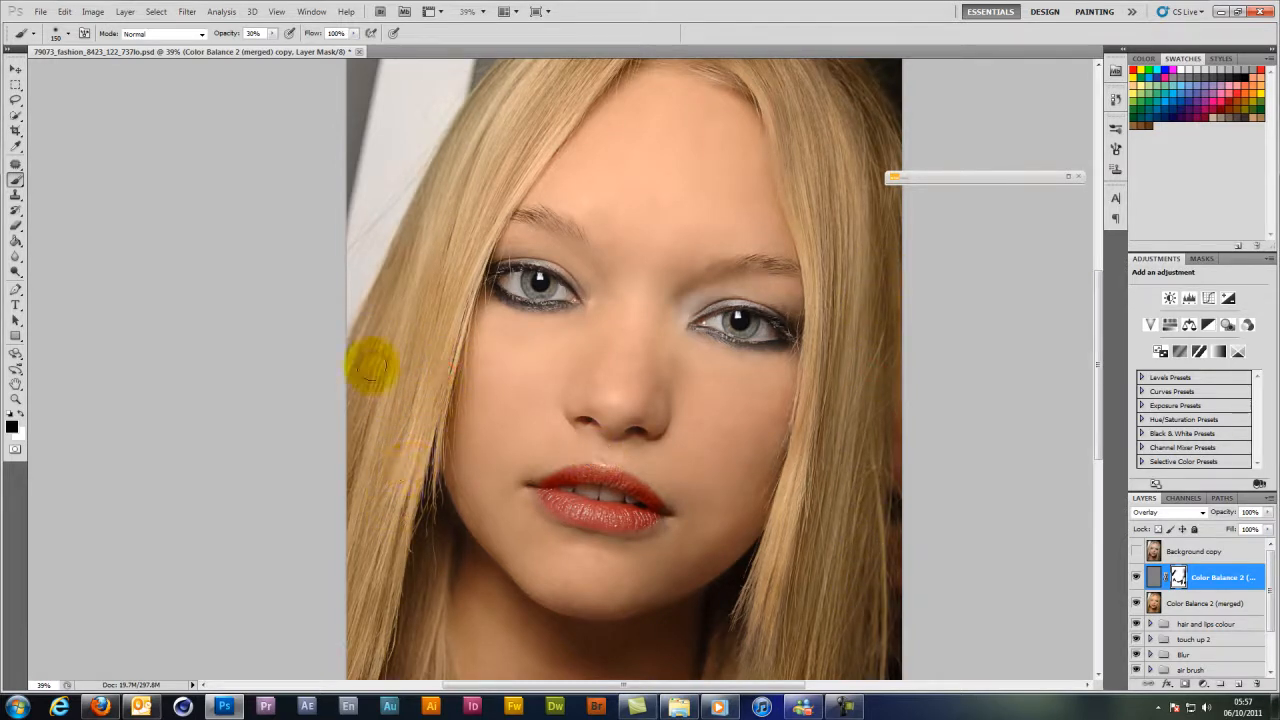
{"action": "left_click", "coordinate": [369, 362]}
{"action": "left_click", "coordinate": [344, 522]}
{"action": "left_click", "coordinate": [350, 595]}
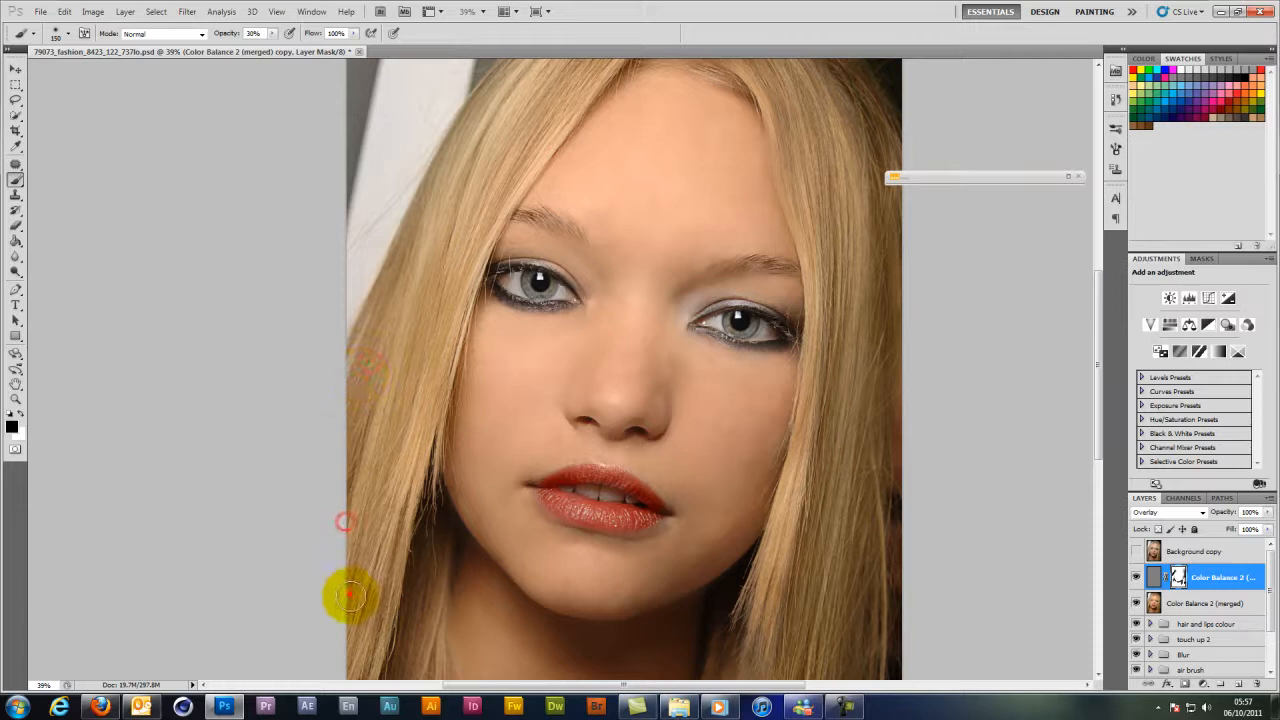
{"action": "left_click", "coordinate": [500, 163]}
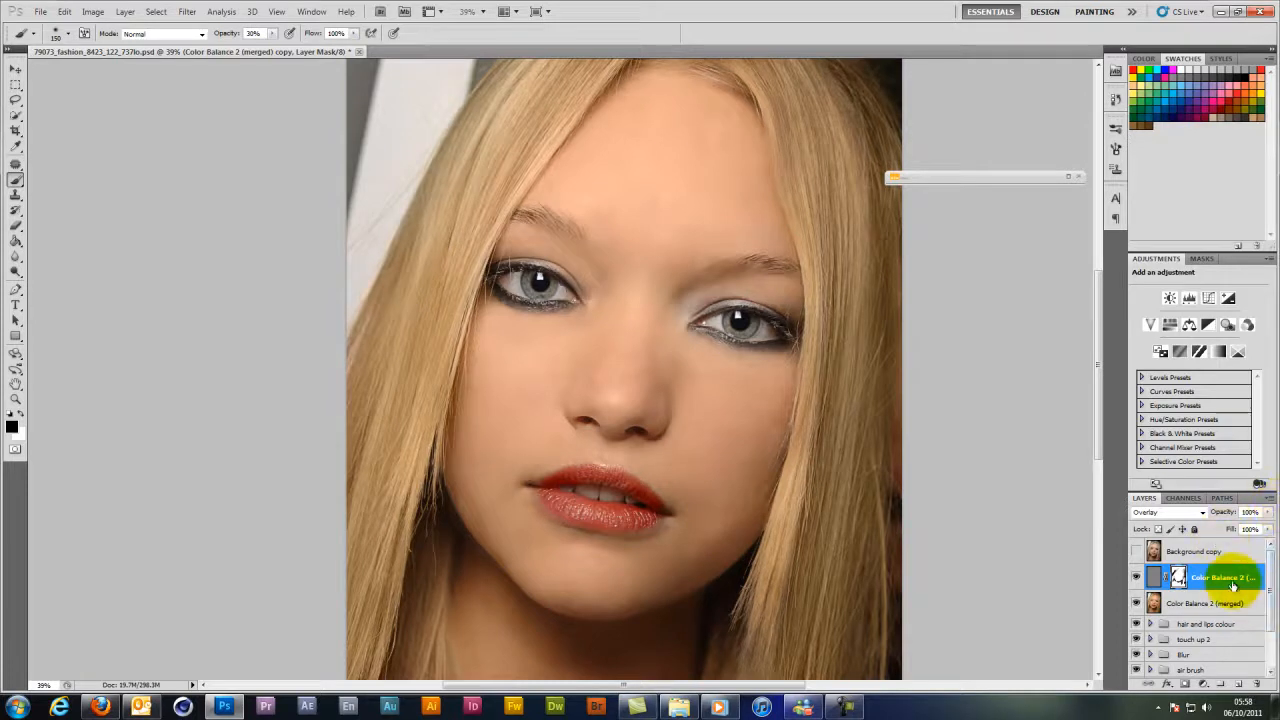
Merge the masked sharpening layer with the merged portrait layer beneath it and duplicate the result.
{"action": "left_click", "coordinate": [1226, 578]}
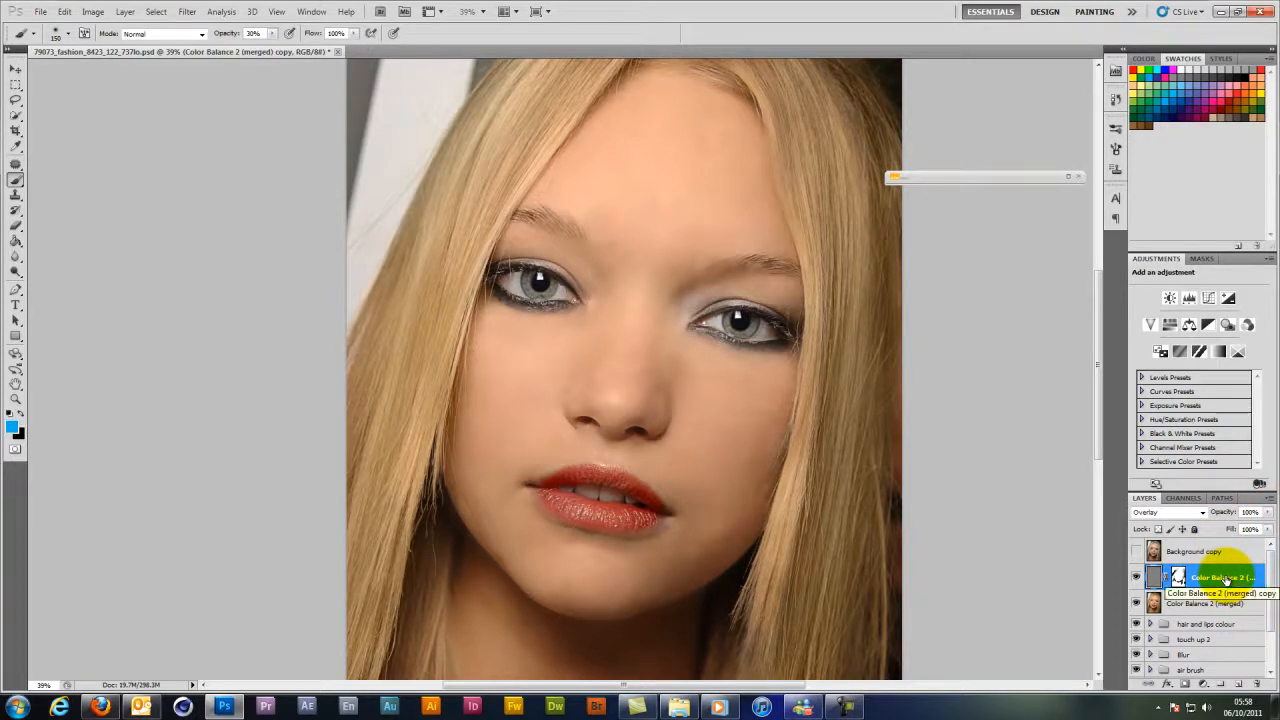
{"action": "left_click", "coordinate": [1213, 604], "text": "shift"}
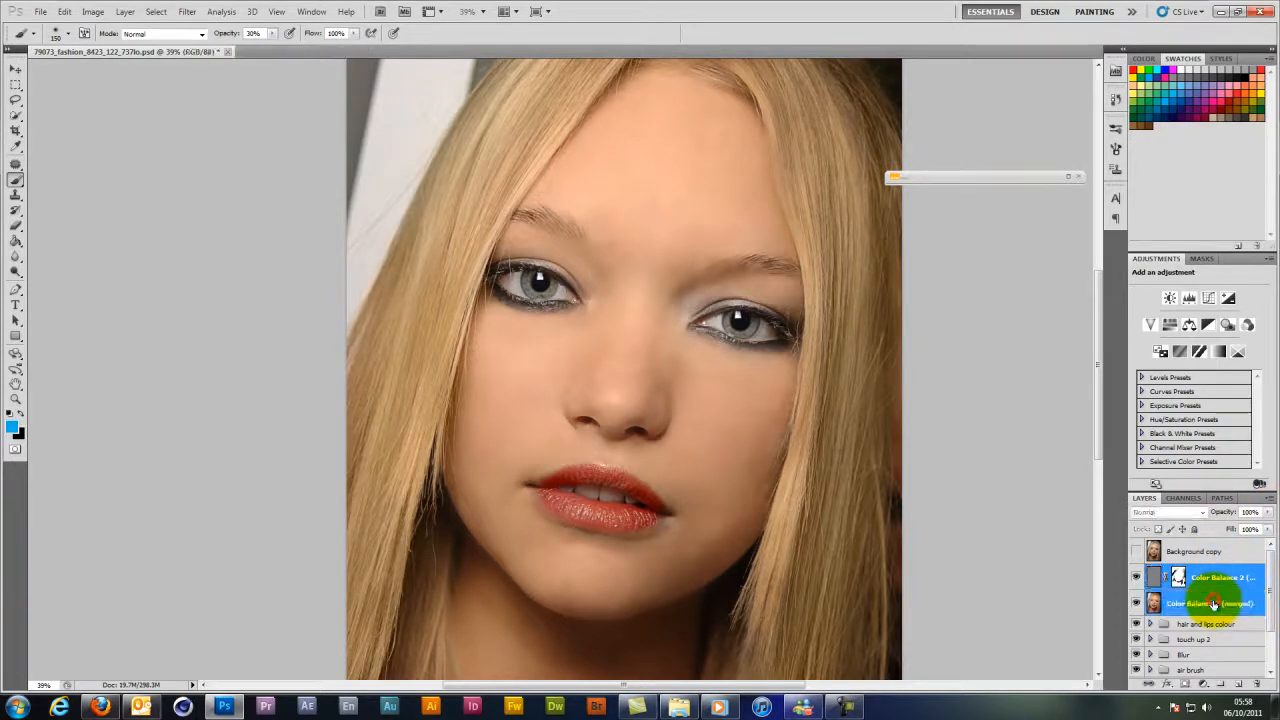
{"action": "key", "text": "ctrl+e"}
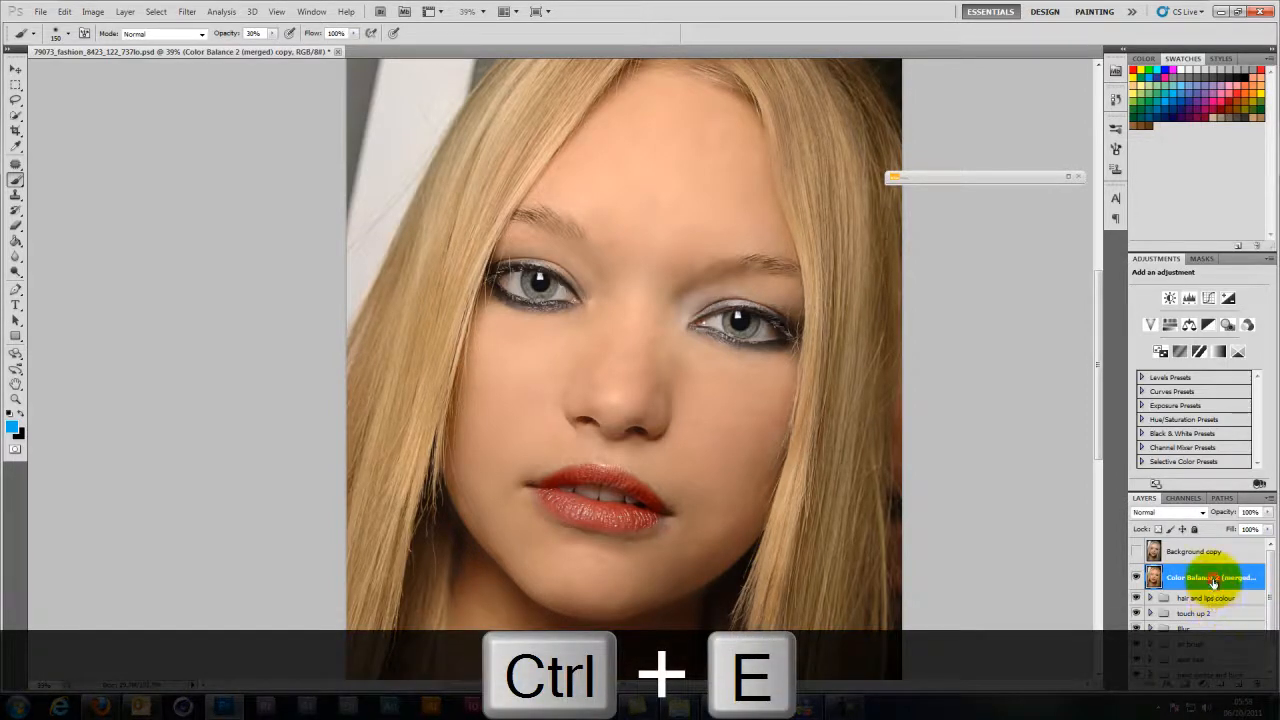
{"action": "key", "text": "ctrl+j"}
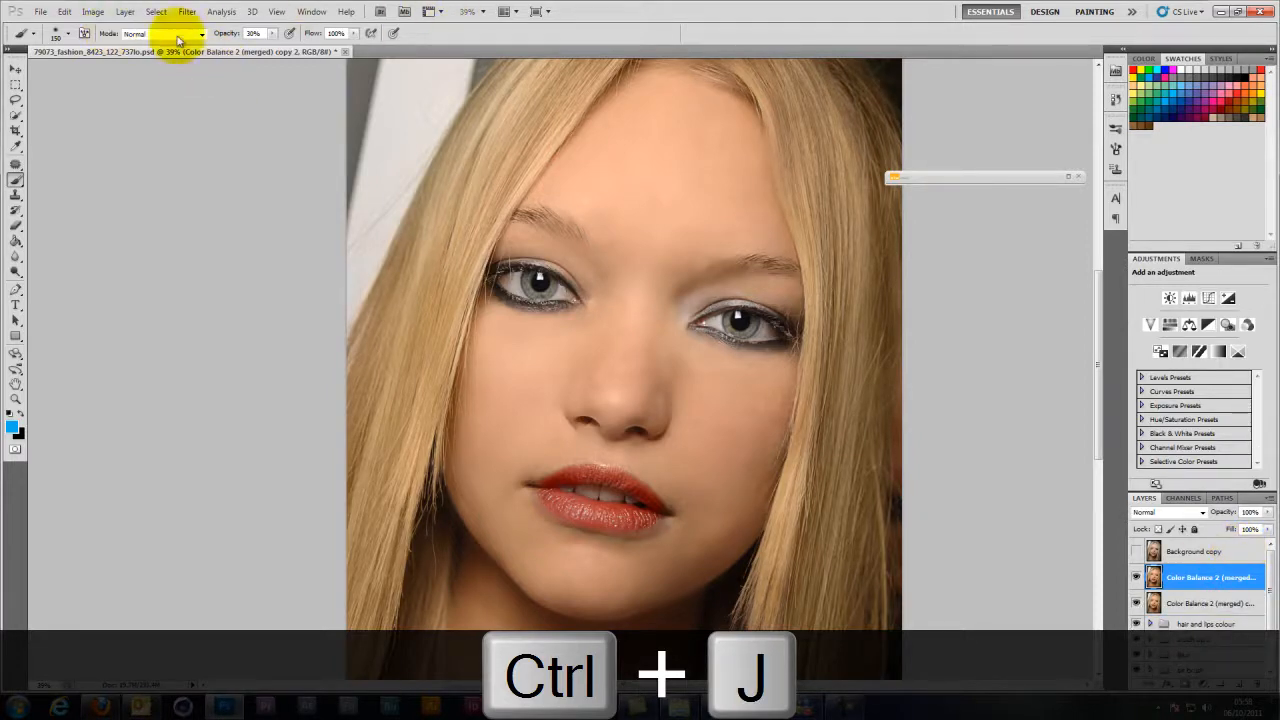
Apply an Unsharp Mask filter to the duplicated layer, lowering the amount below 150% and reducing the radius.
{"action": "left_click", "coordinate": [187, 12]}
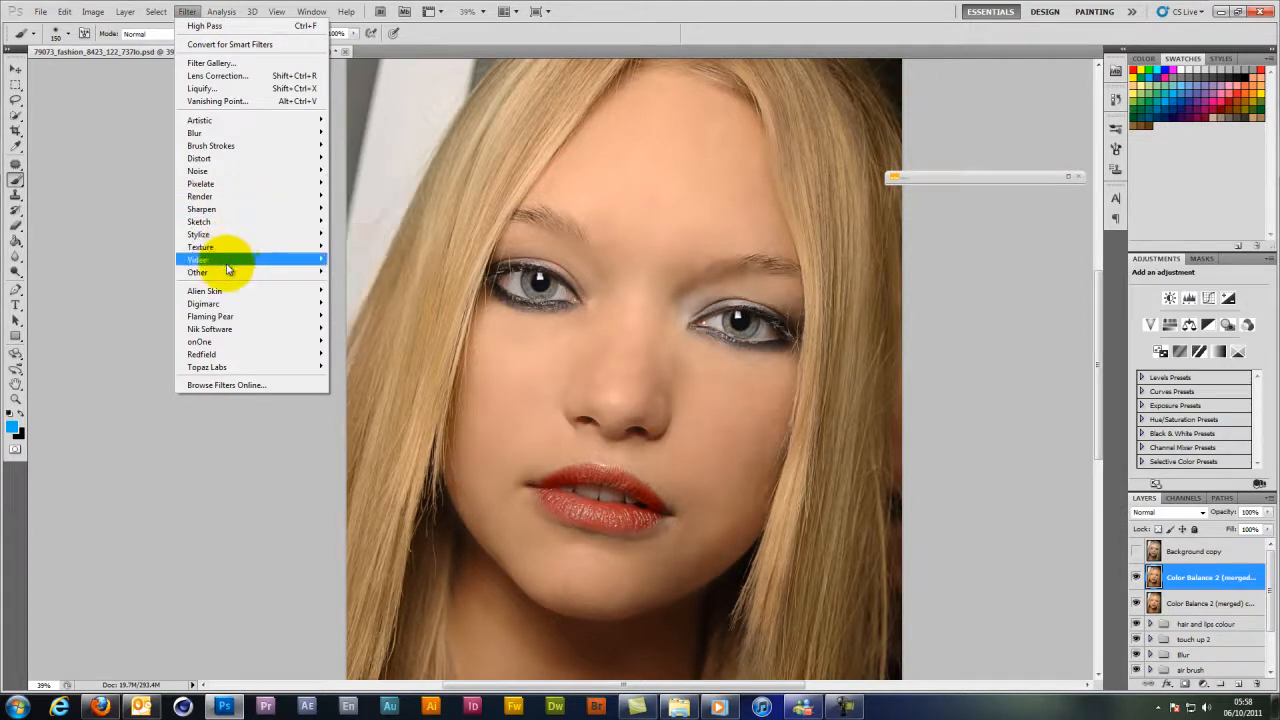
{"action": "mouse_move", "coordinate": [243, 210]}
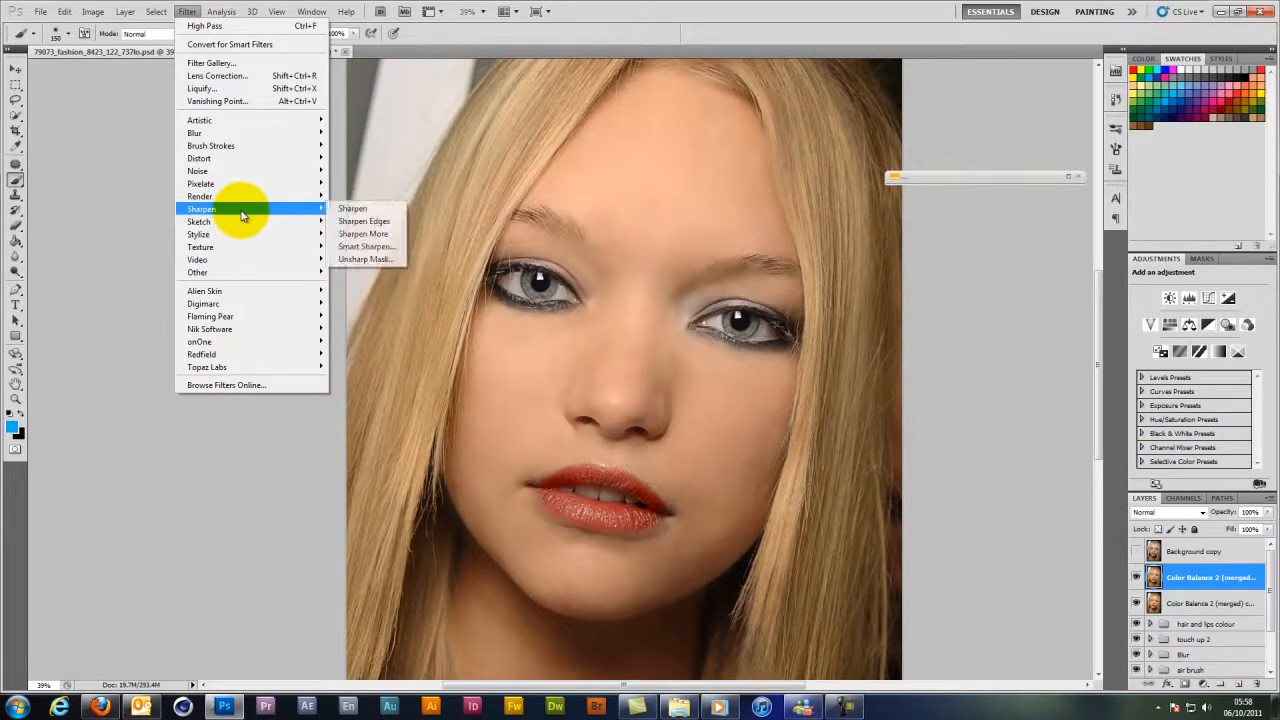
{"action": "left_click", "coordinate": [397, 263]}
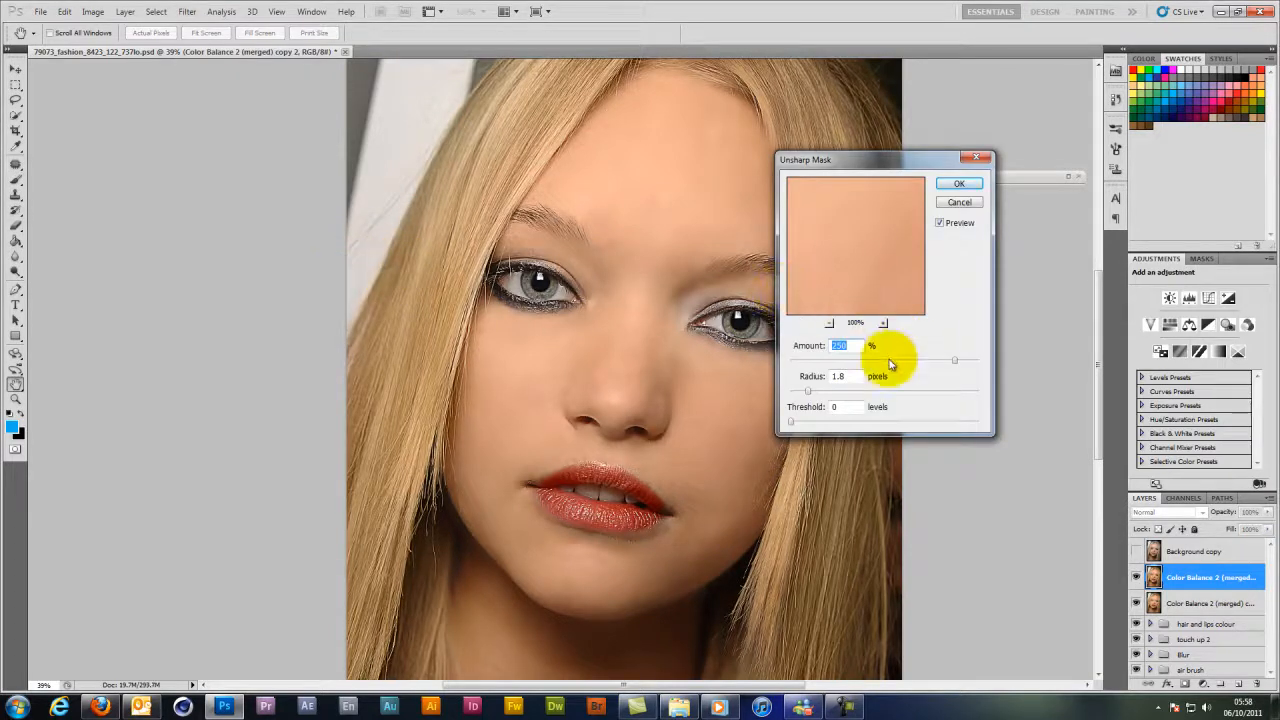
{"action": "left_click_drag", "start_coordinate": [956, 365], "coordinate": [922, 366]}
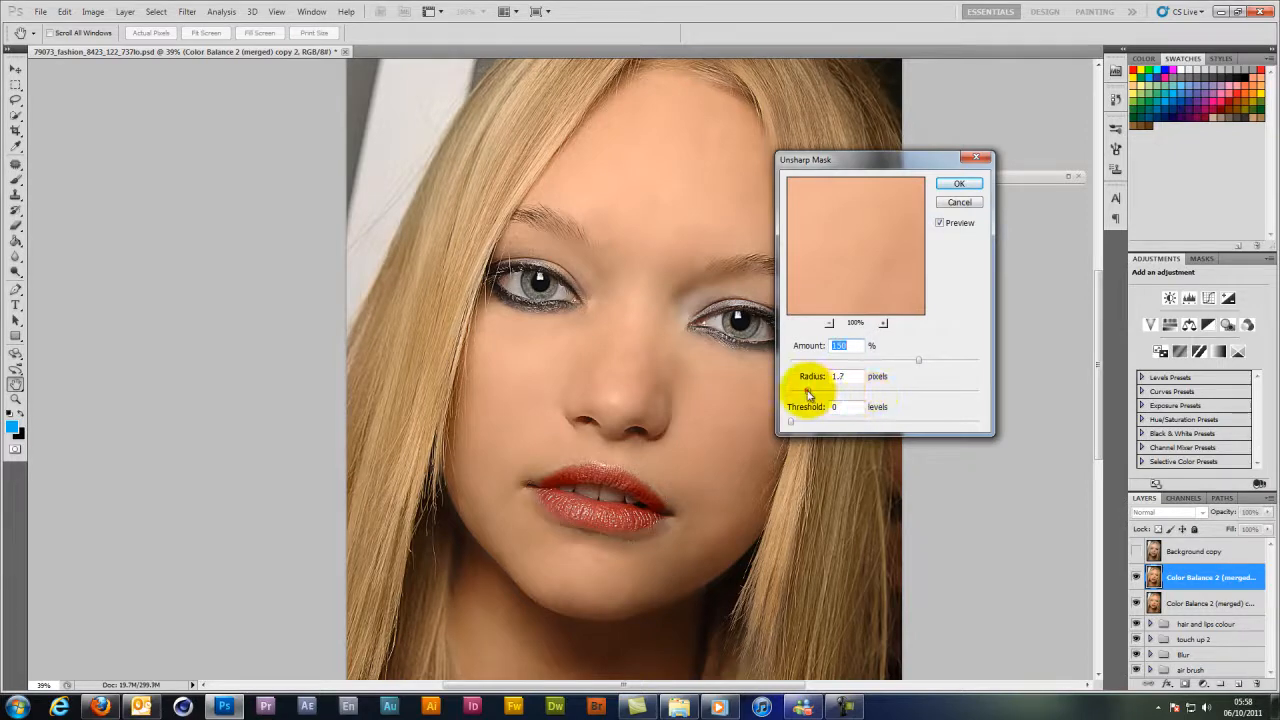
{"action": "mouse_move", "coordinate": [806, 391]}
{"action": "left_mouse_down"}
{"action": "mouse_move", "coordinate": [895, 396]}
{"action": "mouse_move", "coordinate": [815, 396]}
{"action": "left_mouse_up"}
{"action": "left_click_drag", "start_coordinate": [810, 395], "coordinate": [803, 396]}
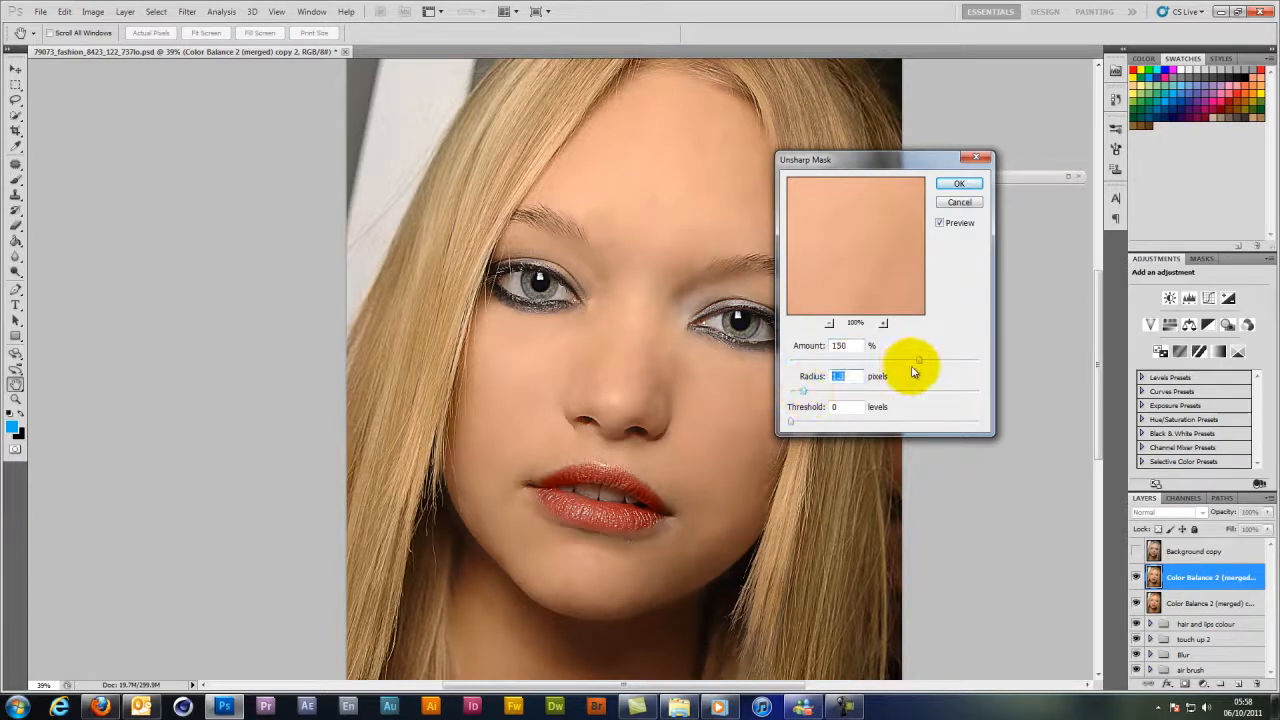
{"action": "left_click_drag", "start_coordinate": [918, 362], "coordinate": [906, 364]}
{"action": "left_click", "coordinate": [966, 184]}
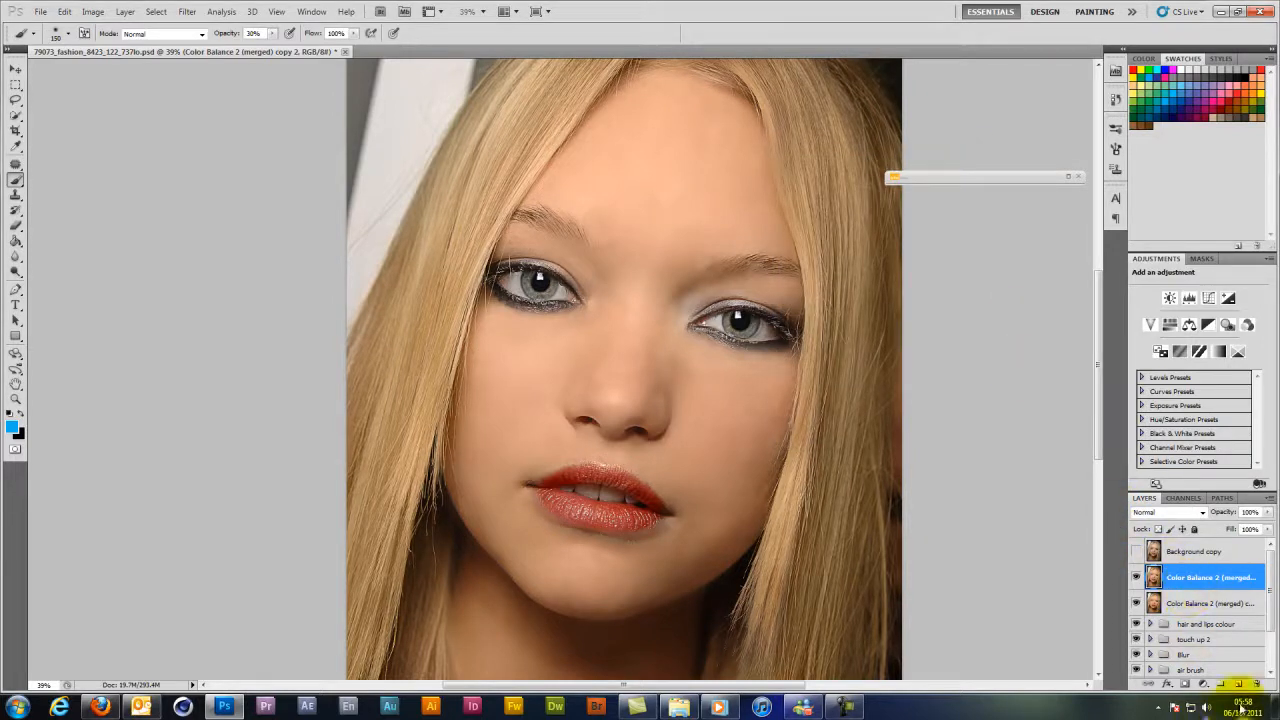
Add a mask to the sharpened layer, invert it to black and paint white at 100% opacity over both eyes.
{"action": "left_click", "coordinate": [1188, 683]}
{"action": "key", "text": "ctrl+i"}
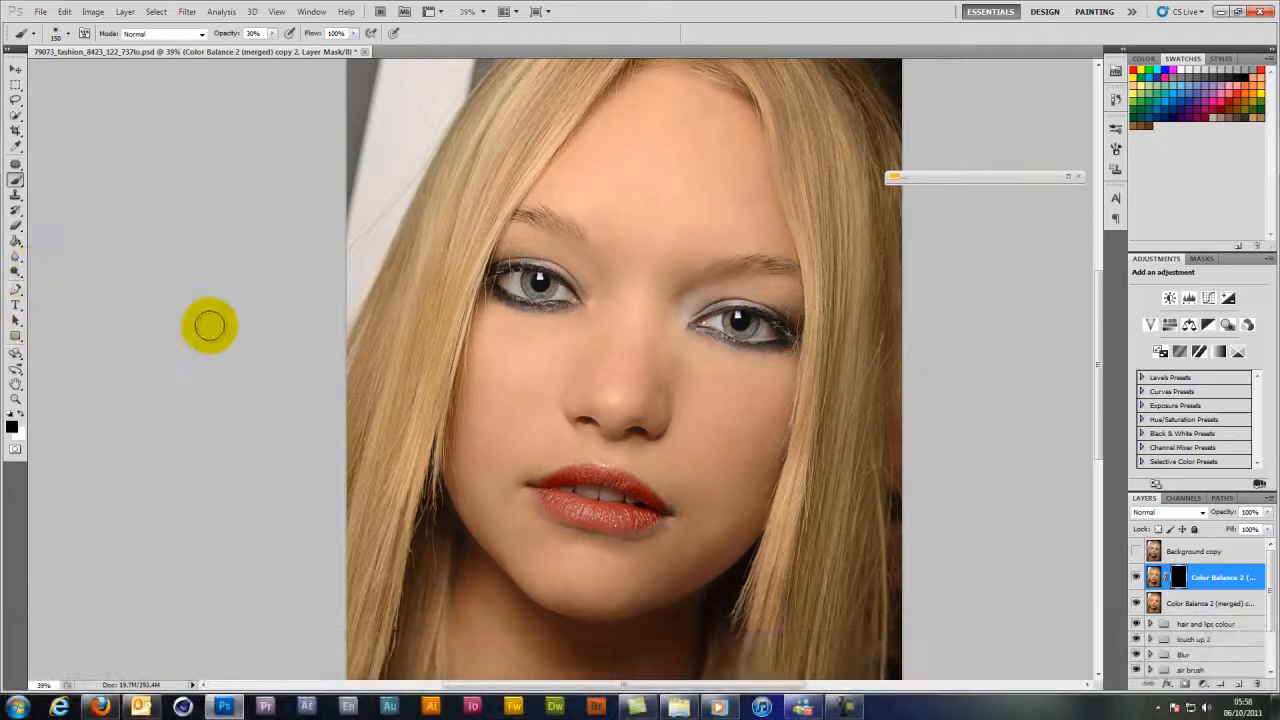
{"action": "key", "text": "x"}
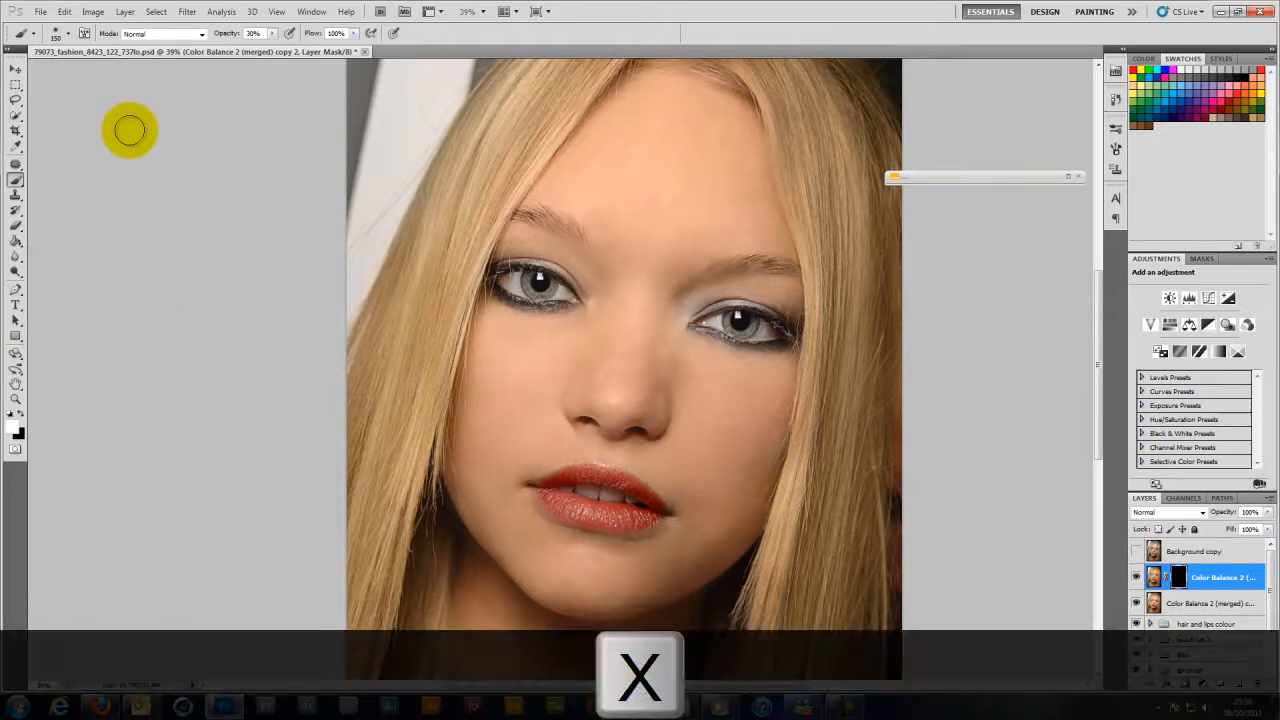
{"action": "key", "text": "0"}
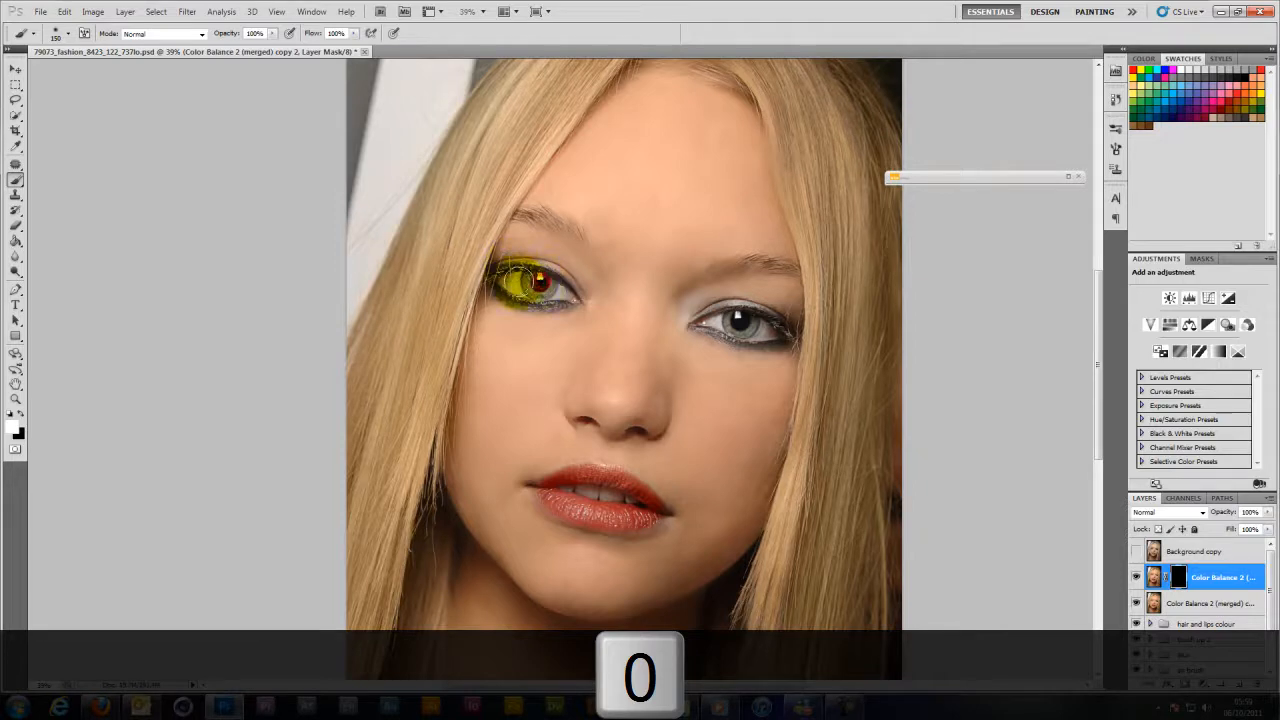
{"action": "mouse_move", "coordinate": [517, 278]}
{"action": "left_mouse_down"}
{"action": "mouse_move", "coordinate": [548, 283]}
{"action": "mouse_move", "coordinate": [511, 281]}
{"action": "left_mouse_up"}
{"action": "mouse_move", "coordinate": [772, 370]}
{"action": "left_mouse_down"}
{"action": "mouse_move", "coordinate": [726, 320]}
{"action": "mouse_move", "coordinate": [759, 323]}
{"action": "mouse_move", "coordinate": [769, 331]}
{"action": "mouse_move", "coordinate": [682, 317]}
{"action": "left_mouse_up"}
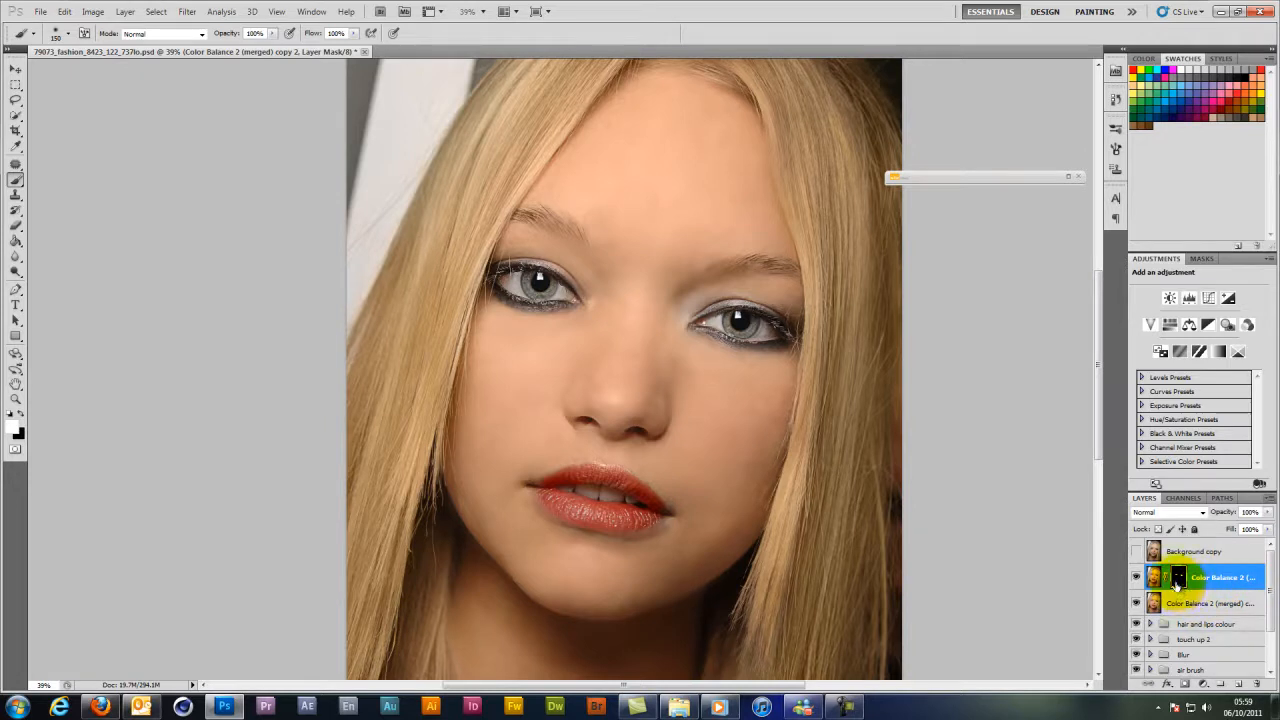
Merge the masked eye-sharpening layer with the portrait layer directly beneath it.
{"action": "left_click", "coordinate": [1179, 600]}
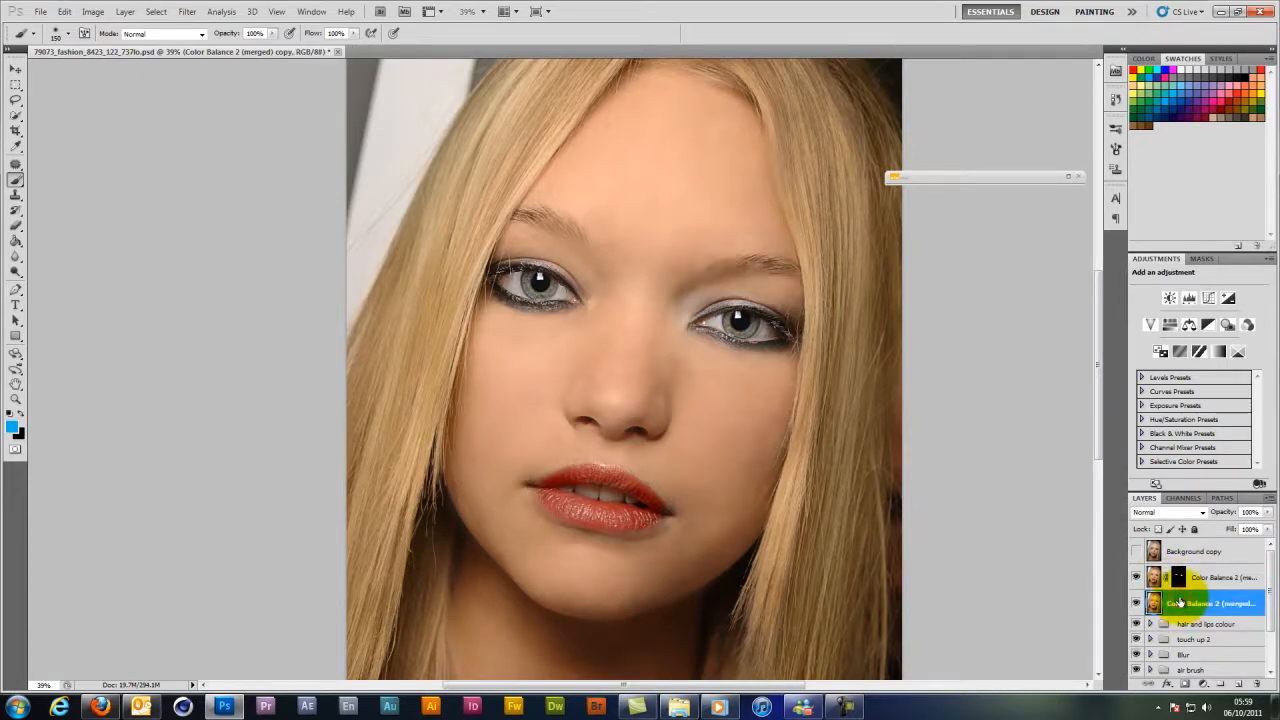
{"action": "left_click", "coordinate": [1214, 577], "text": "ctrl"}
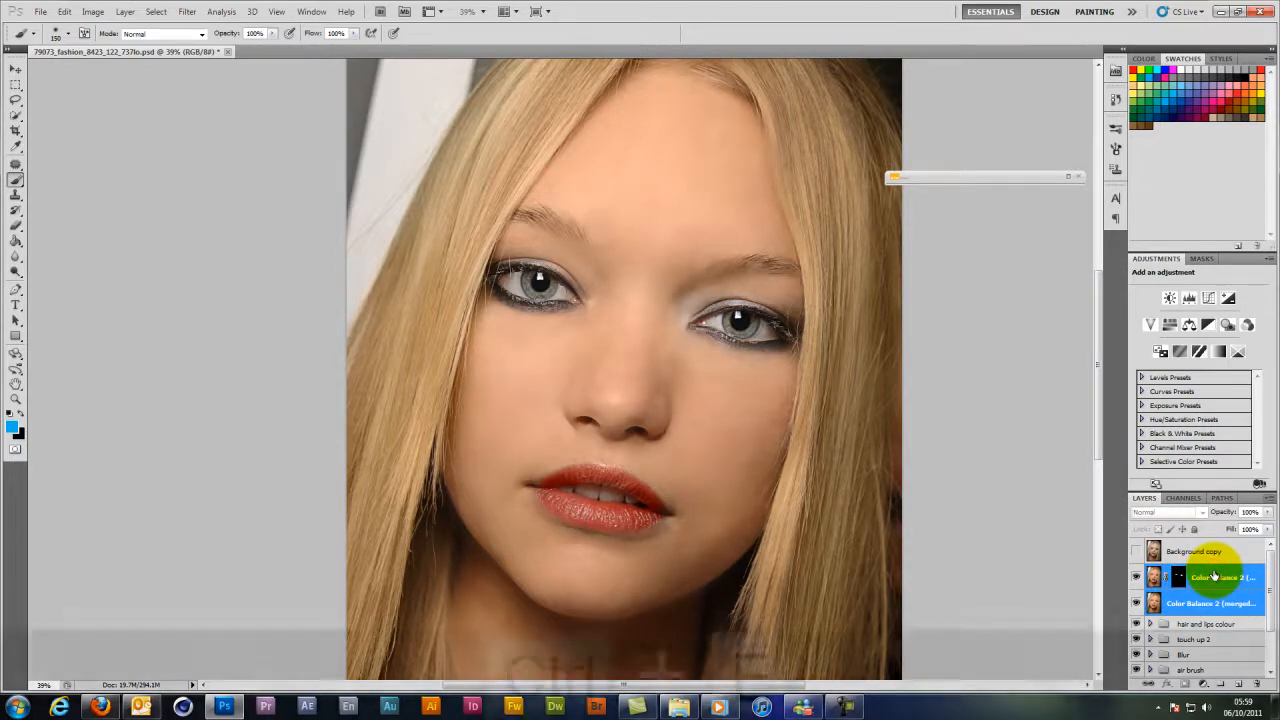
{"action": "key", "text": "ctrl+e"}
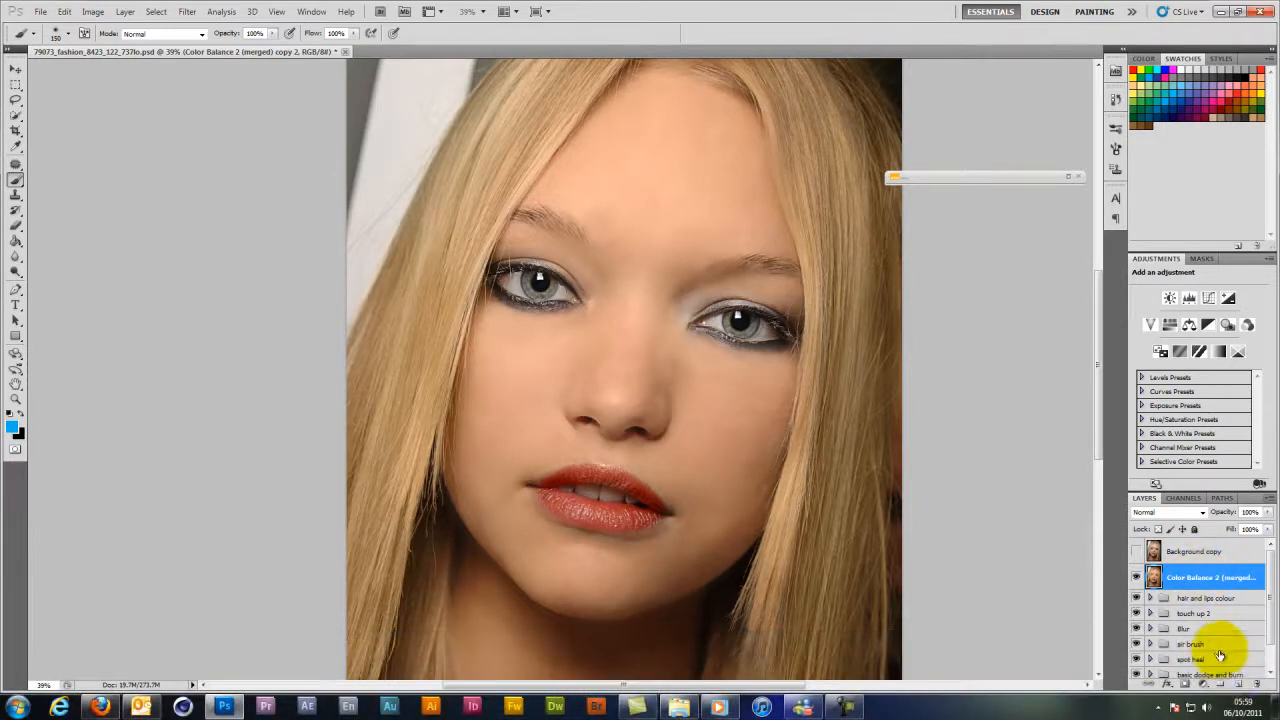
Add a new layer filled with 50% Gray and set its blend mode to Overlay.
{"action": "left_click", "coordinate": [1240, 686]}
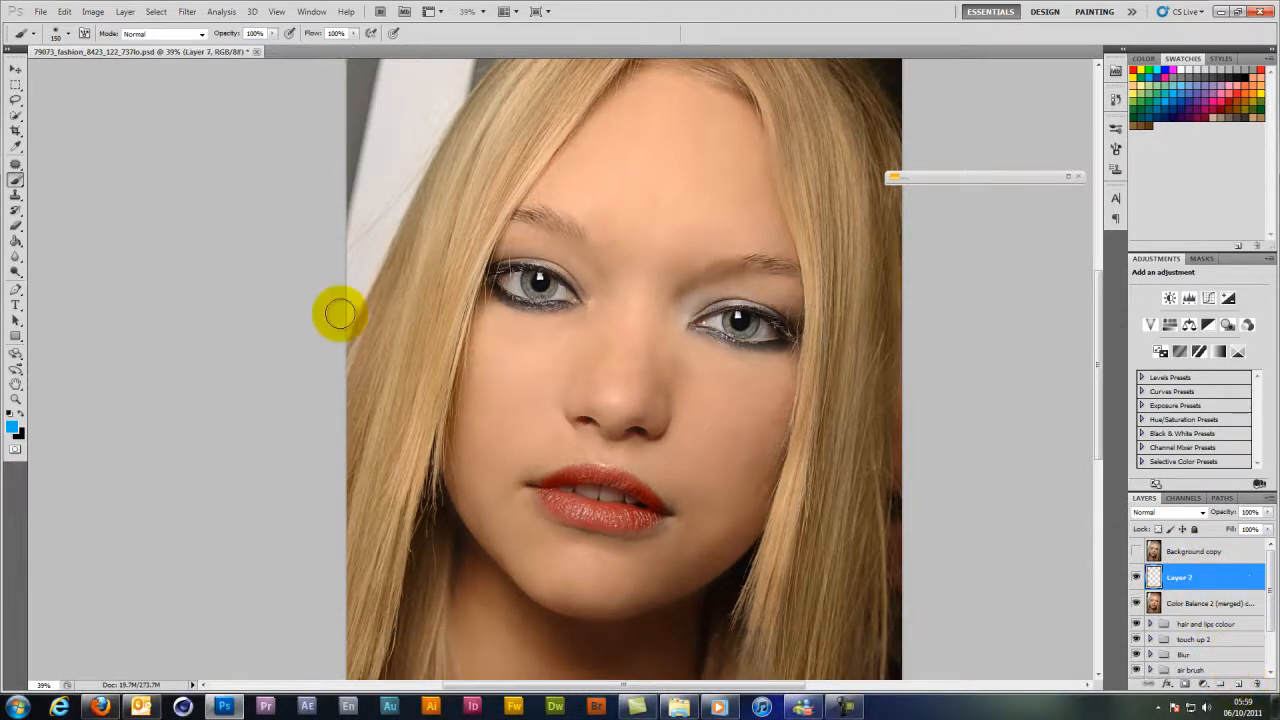
{"action": "key", "text": "shift+F5"}
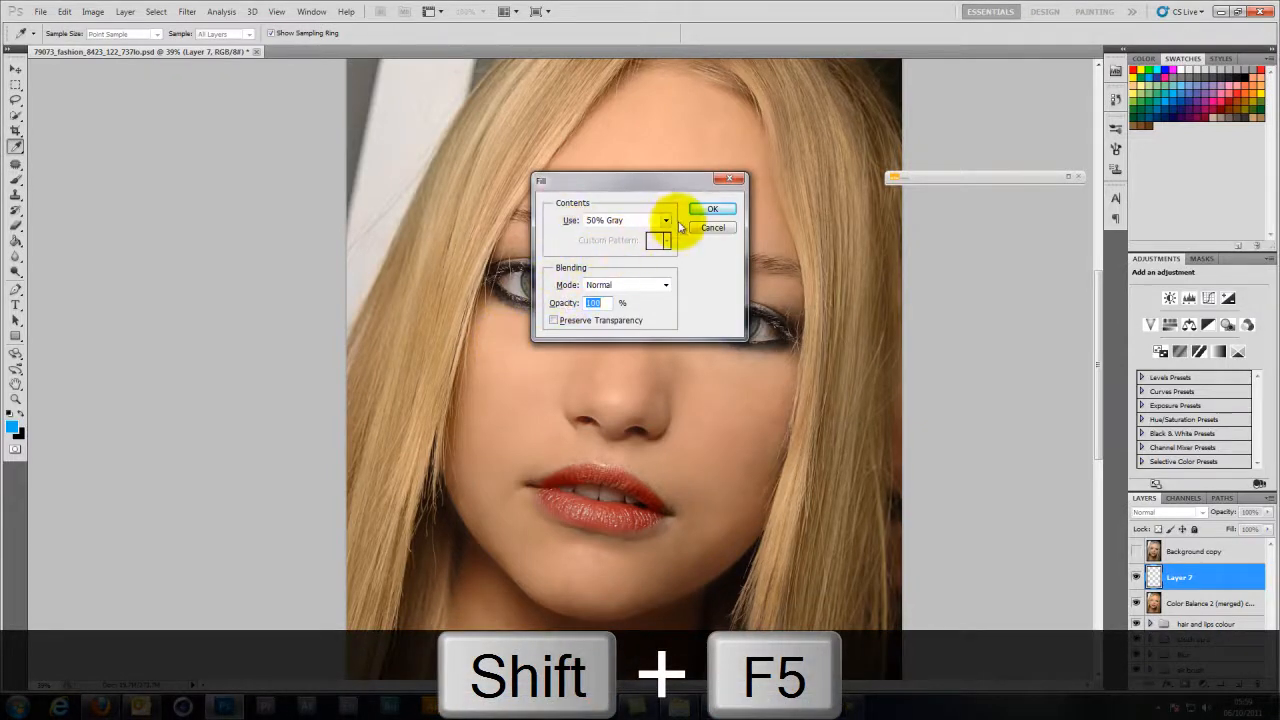
{"action": "left_click", "coordinate": [710, 209]}
{"action": "key", "text": "b"}
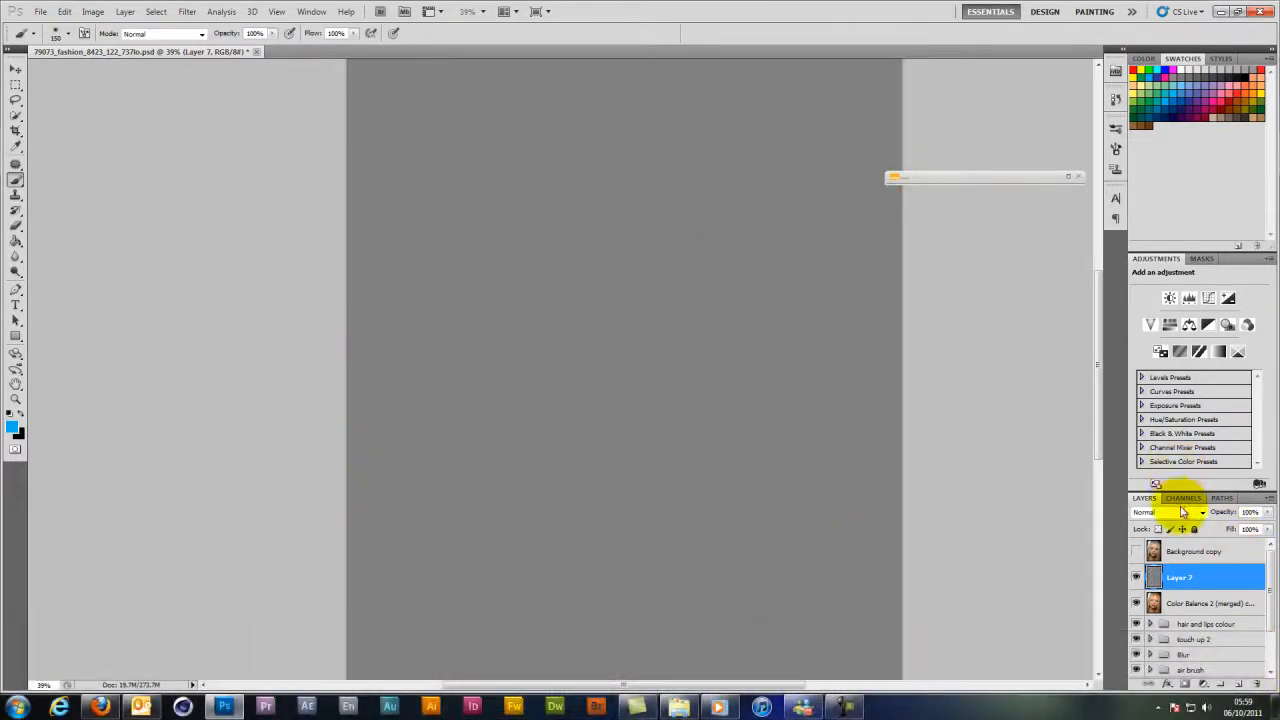
{"action": "left_click", "coordinate": [1182, 514]}
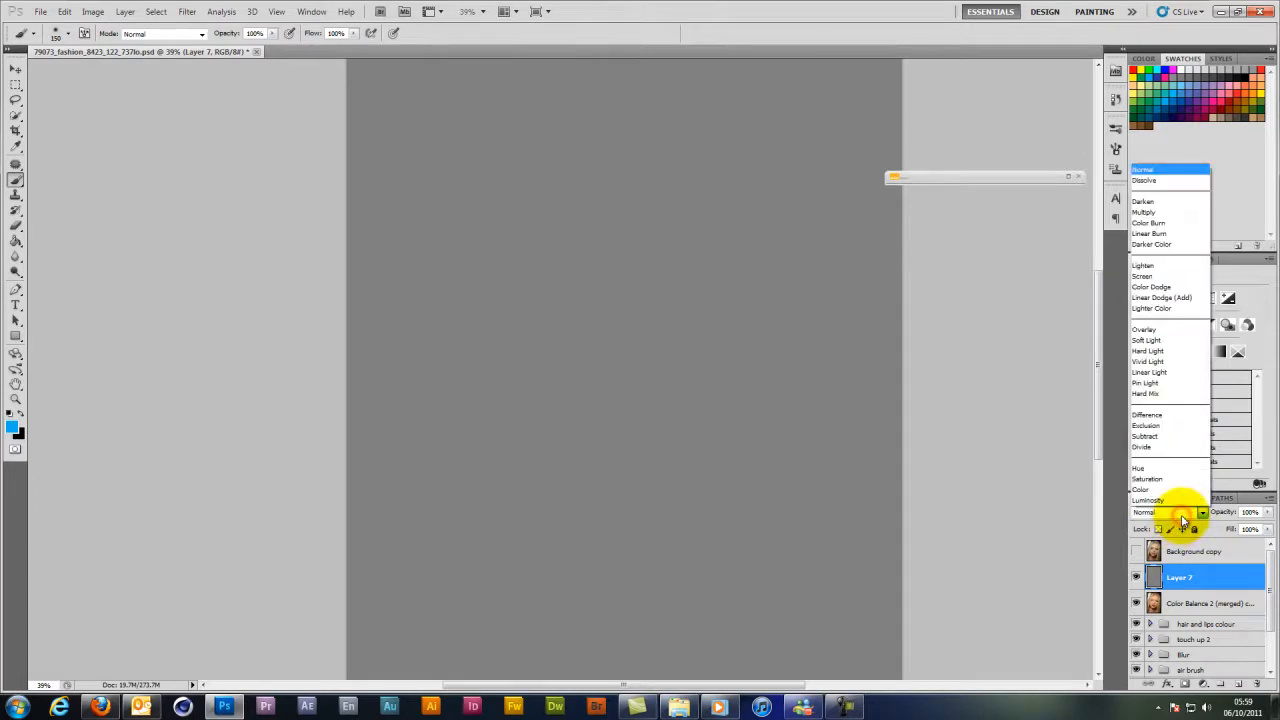
{"action": "left_click", "coordinate": [1170, 330]}
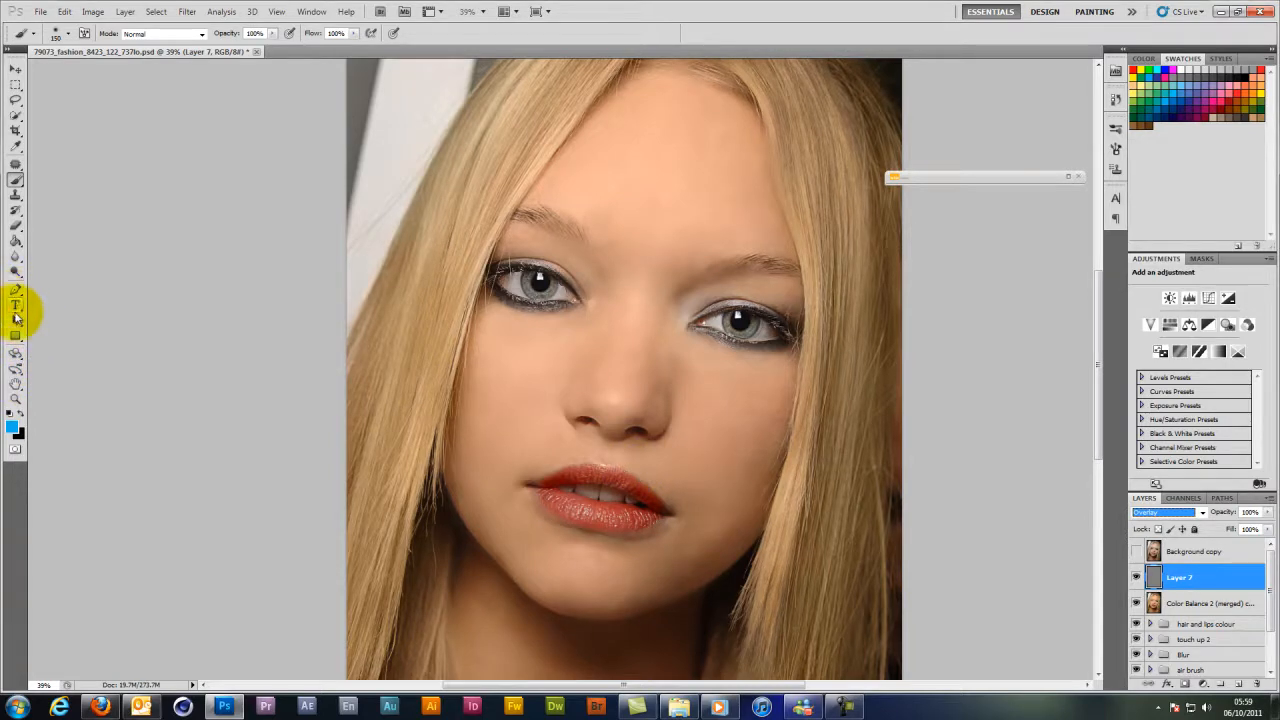
Brighten the irises of both eyes on the gray Overlay layer using the Dodge tool at 30% exposure.
{"action": "left_click", "coordinate": [16, 274]}
{"action": "left_click", "coordinate": [16, 280]}
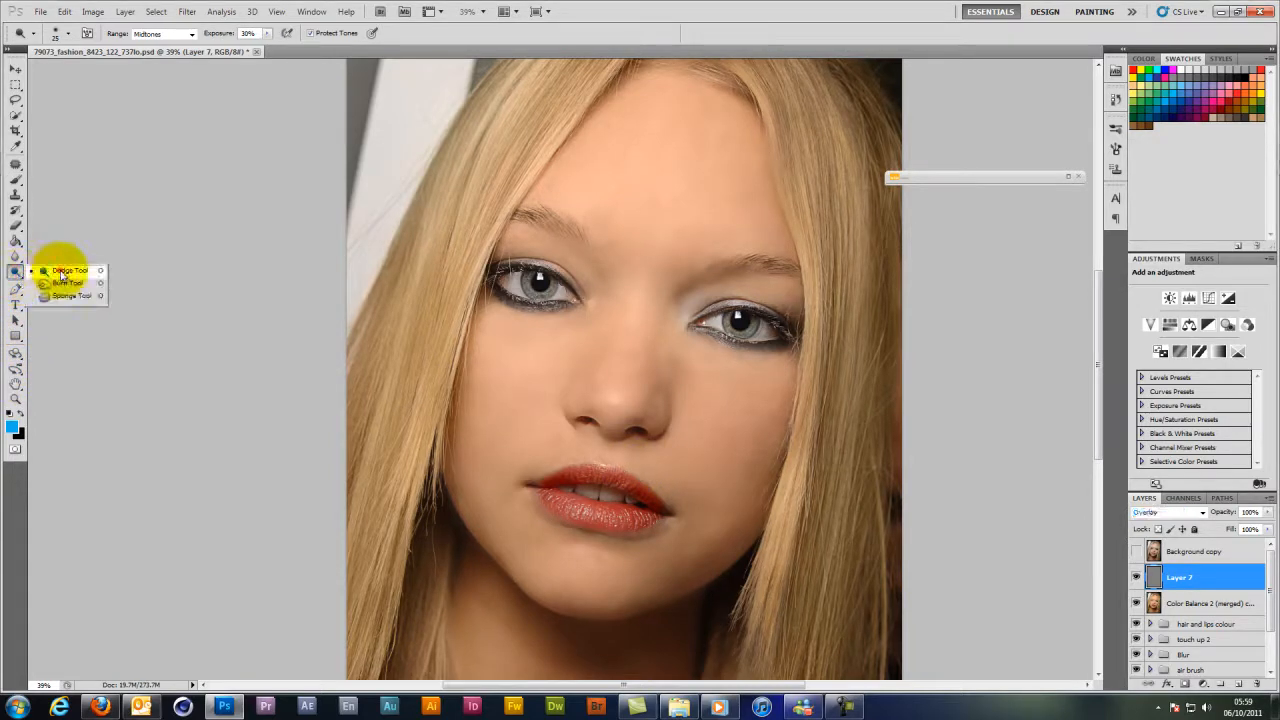
{"action": "left_click", "coordinate": [57, 271]}
{"action": "left_click", "coordinate": [670, 287]}
{"action": "left_click_drag", "start_coordinate": [668, 287], "coordinate": [480, 286]}
{"action": "left_click", "coordinate": [303, 300]}
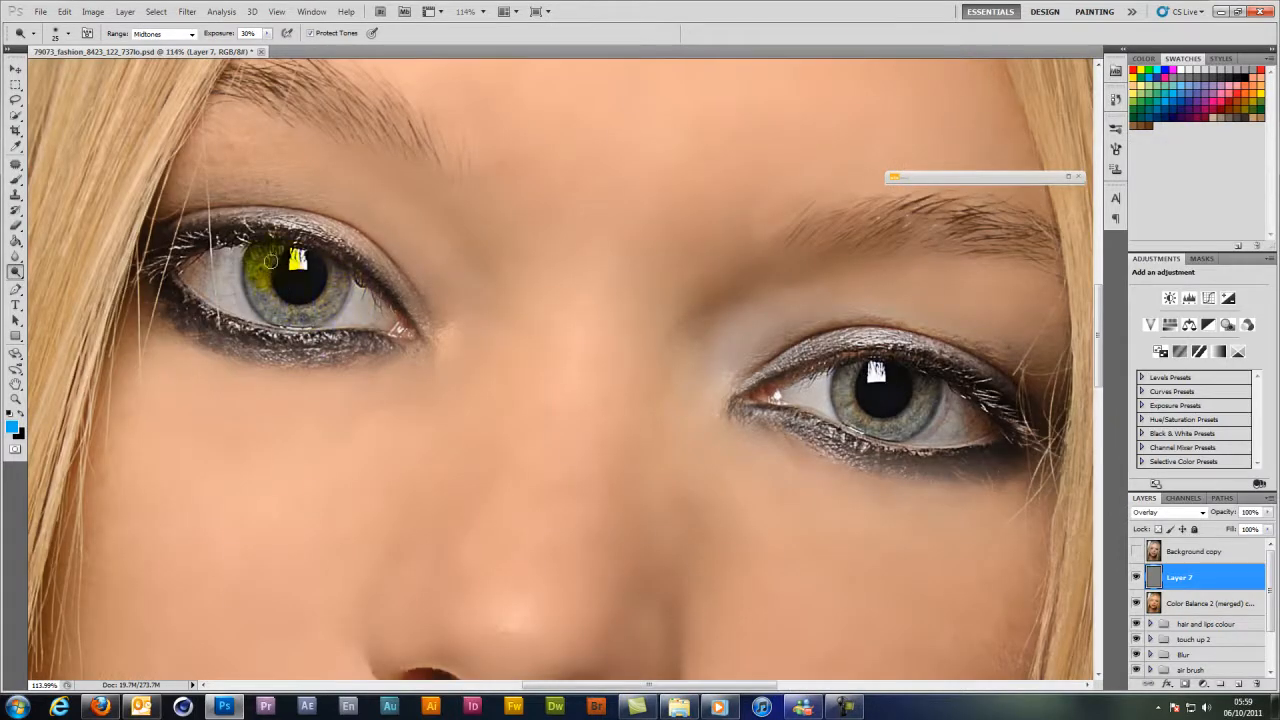
{"action": "mouse_move", "coordinate": [258, 261]}
{"action": "left_mouse_down"}
{"action": "mouse_move", "coordinate": [257, 286]}
{"action": "mouse_move", "coordinate": [251, 257]}
{"action": "mouse_move", "coordinate": [263, 286]}
{"action": "mouse_move", "coordinate": [304, 313]}
{"action": "mouse_move", "coordinate": [336, 306]}
{"action": "left_mouse_up"}
{"action": "mouse_move", "coordinate": [898, 425]}
{"action": "left_mouse_down"}
{"action": "mouse_move", "coordinate": [850, 371]}
{"action": "mouse_move", "coordinate": [848, 401]}
{"action": "mouse_move", "coordinate": [848, 372]}
{"action": "mouse_move", "coordinate": [857, 419]}
{"action": "mouse_move", "coordinate": [906, 419]}
{"action": "mouse_move", "coordinate": [931, 390]}
{"action": "mouse_move", "coordinate": [898, 431]}
{"action": "mouse_move", "coordinate": [92, 392]}
{"action": "left_mouse_up"}
{"action": "left_click_drag", "start_coordinate": [1019, 392], "coordinate": [971, 443]}
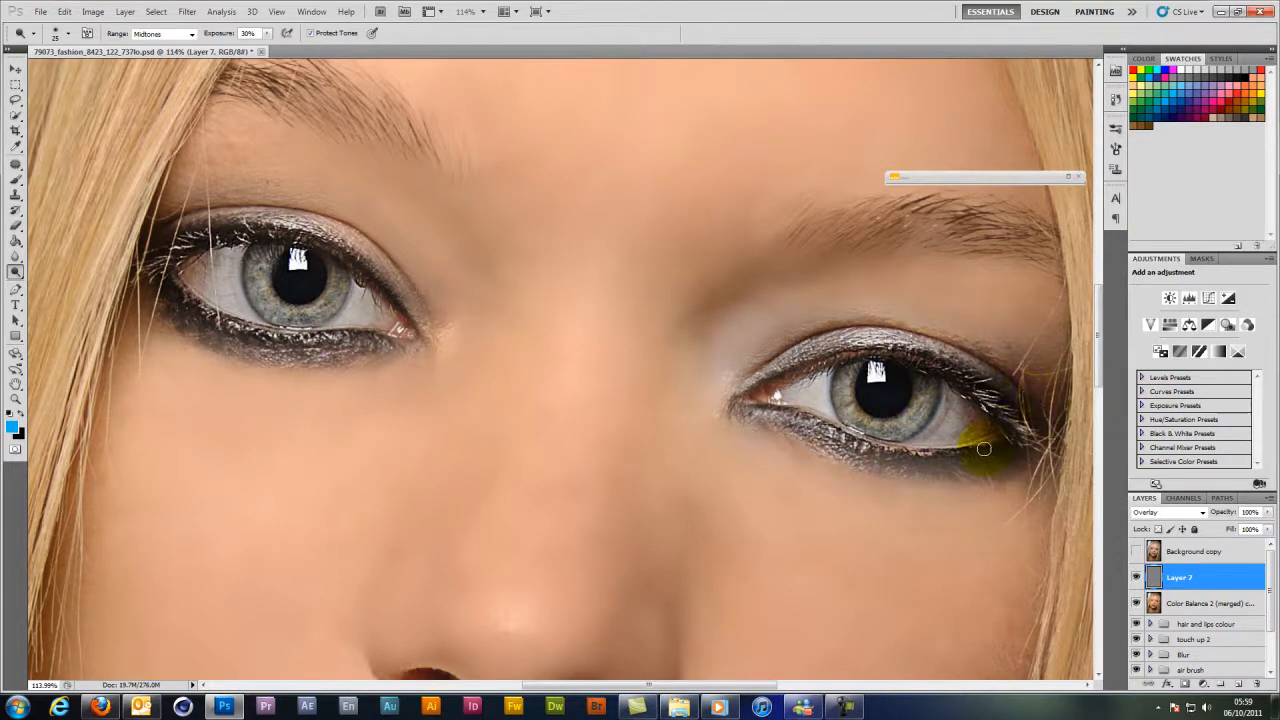
Enlarge the Dodge brush to 35 px and lighten the whites of both eyes.
{"action": "key", "text": "bracketright"}
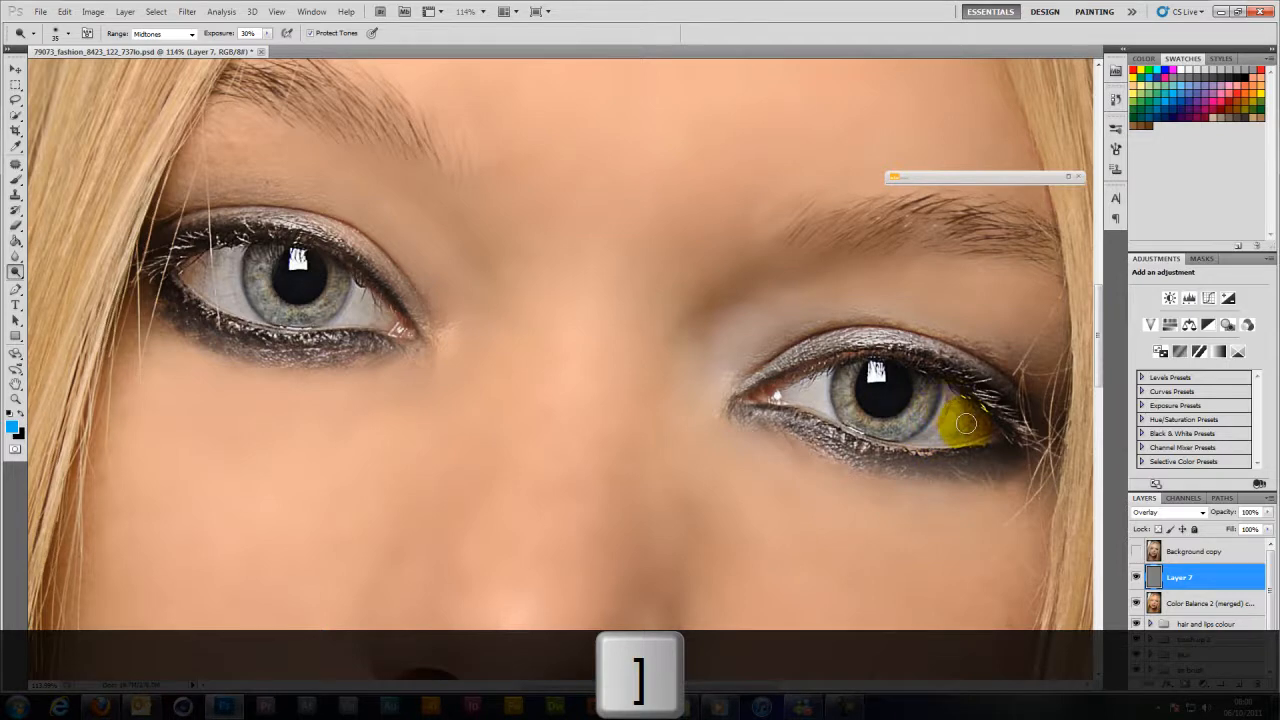
{"action": "mouse_move", "coordinate": [965, 424]}
{"action": "left_mouse_down"}
{"action": "mouse_move", "coordinate": [935, 431]}
{"action": "mouse_move", "coordinate": [809, 385]}
{"action": "mouse_move", "coordinate": [819, 394]}
{"action": "mouse_move", "coordinate": [790, 393]}
{"action": "mouse_move", "coordinate": [690, 335]}
{"action": "mouse_move", "coordinate": [360, 305]}
{"action": "left_mouse_up"}
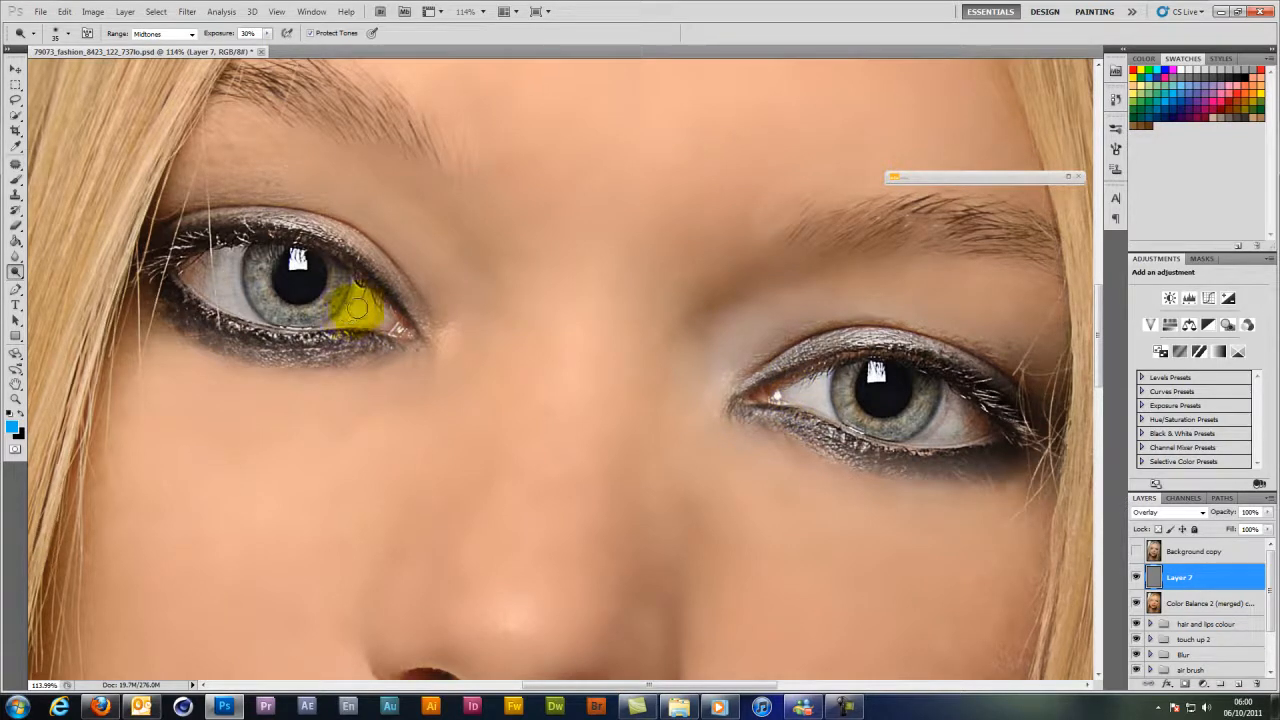
{"action": "mouse_move", "coordinate": [357, 309]}
{"action": "left_mouse_down"}
{"action": "mouse_move", "coordinate": [271, 224]}
{"action": "mouse_move", "coordinate": [212, 292]}
{"action": "mouse_move", "coordinate": [224, 268]}
{"action": "mouse_move", "coordinate": [230, 300]}
{"action": "mouse_move", "coordinate": [228, 274]}
{"action": "left_mouse_up"}
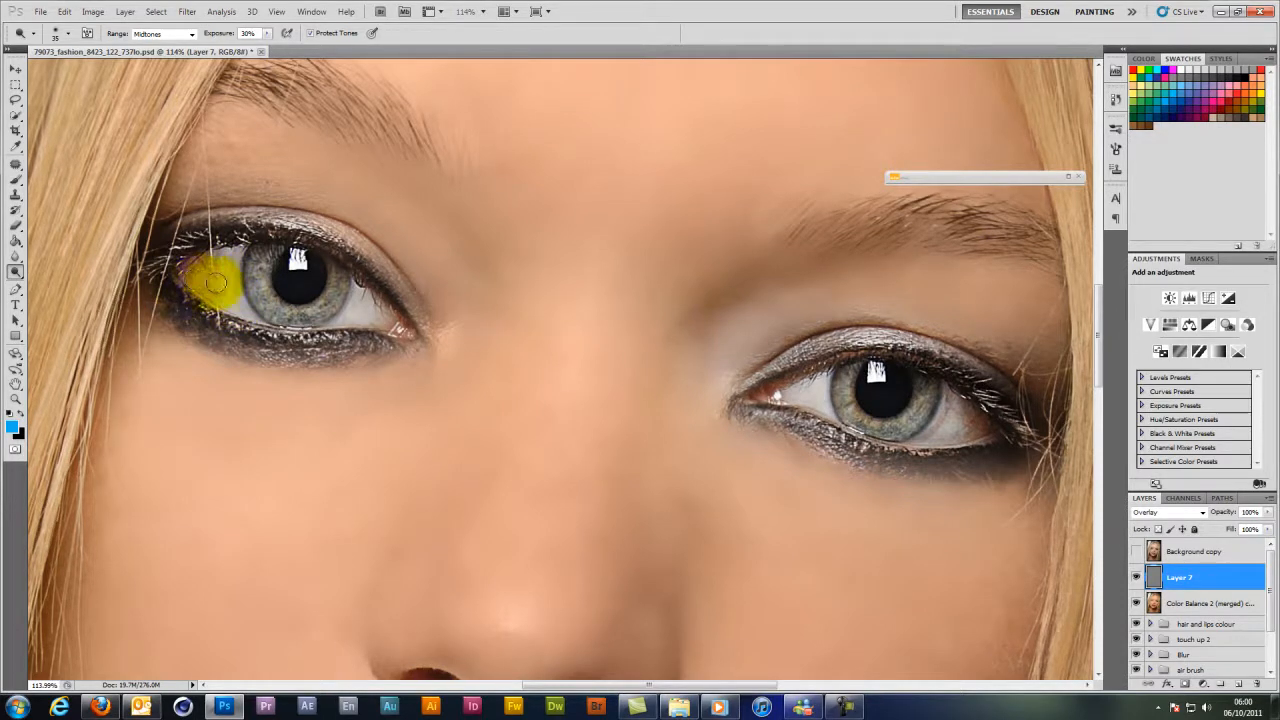
{"action": "left_click_drag", "start_coordinate": [215, 283], "coordinate": [364, 320]}
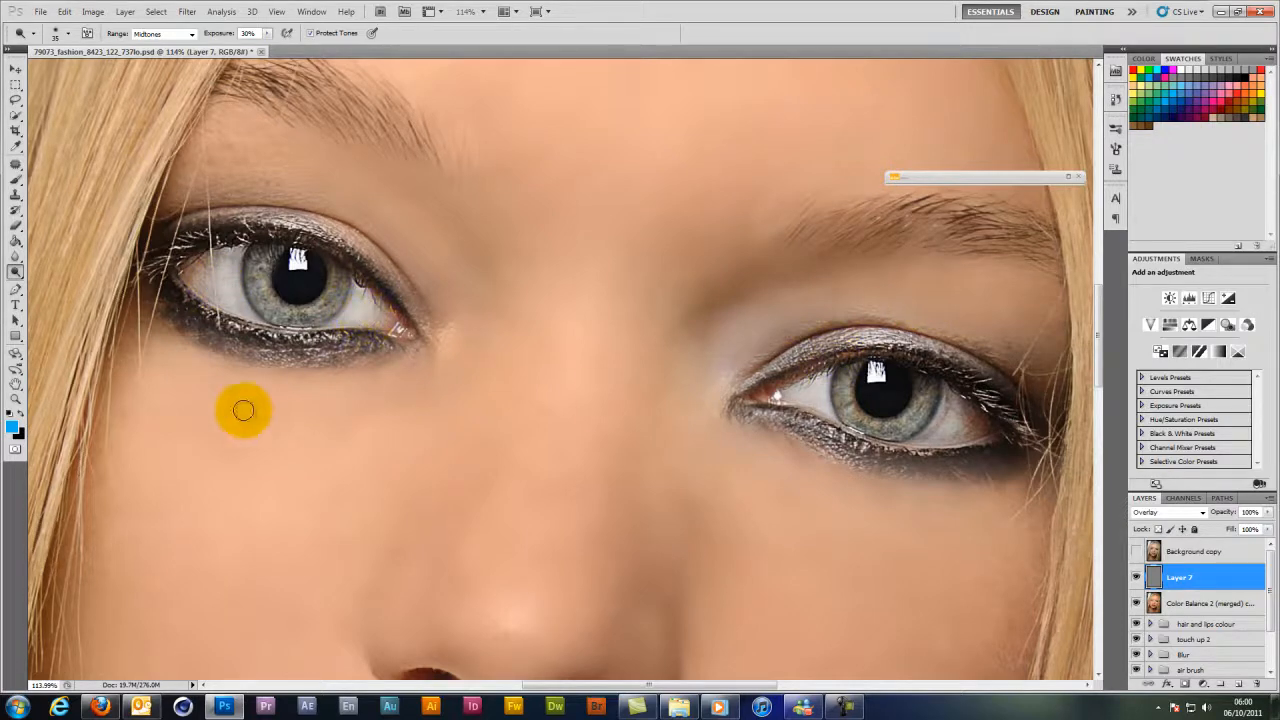
Reset the foreground and background colours to default and add a new empty layer above the gray Overlay layer.
{"action": "key", "text": "d"}
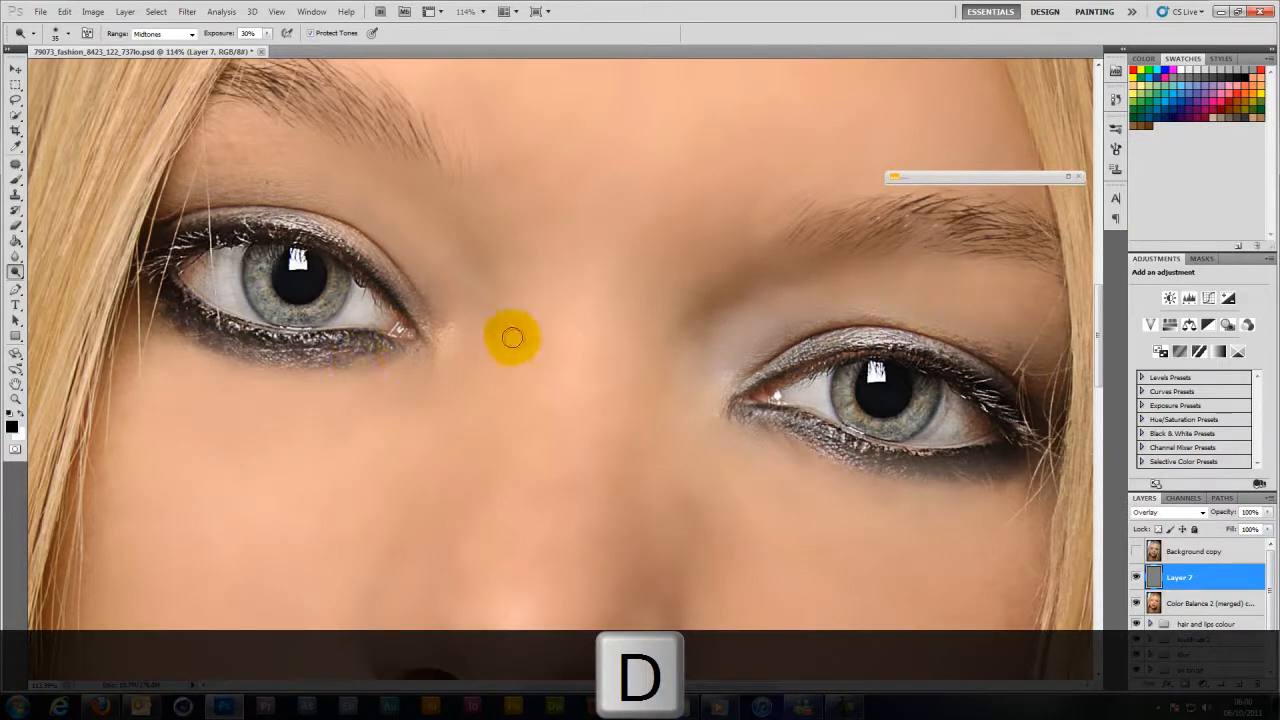
{"action": "scroll", "coordinate": [486, 340], "scroll_direction": "down", "scroll_amount": 1}
{"action": "scroll", "coordinate": [486, 340], "scroll_direction": "down", "scroll_amount": 1}
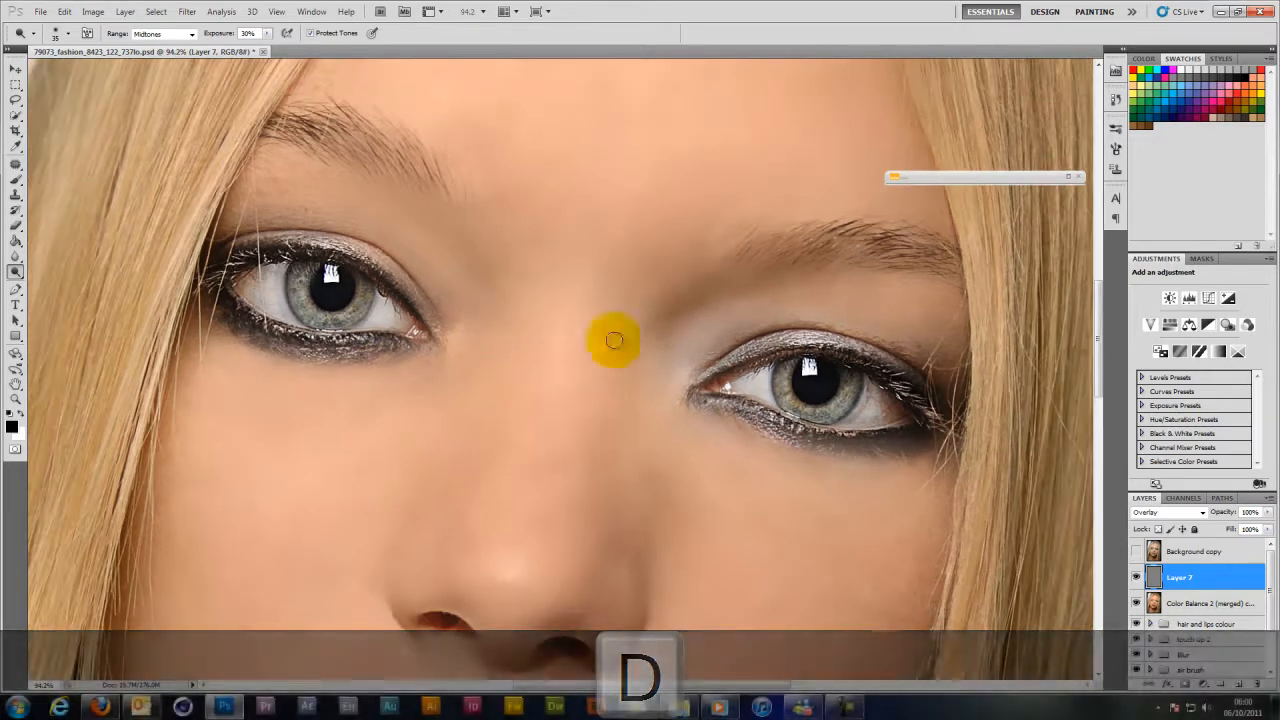
{"action": "left_click", "coordinate": [1237, 685]}
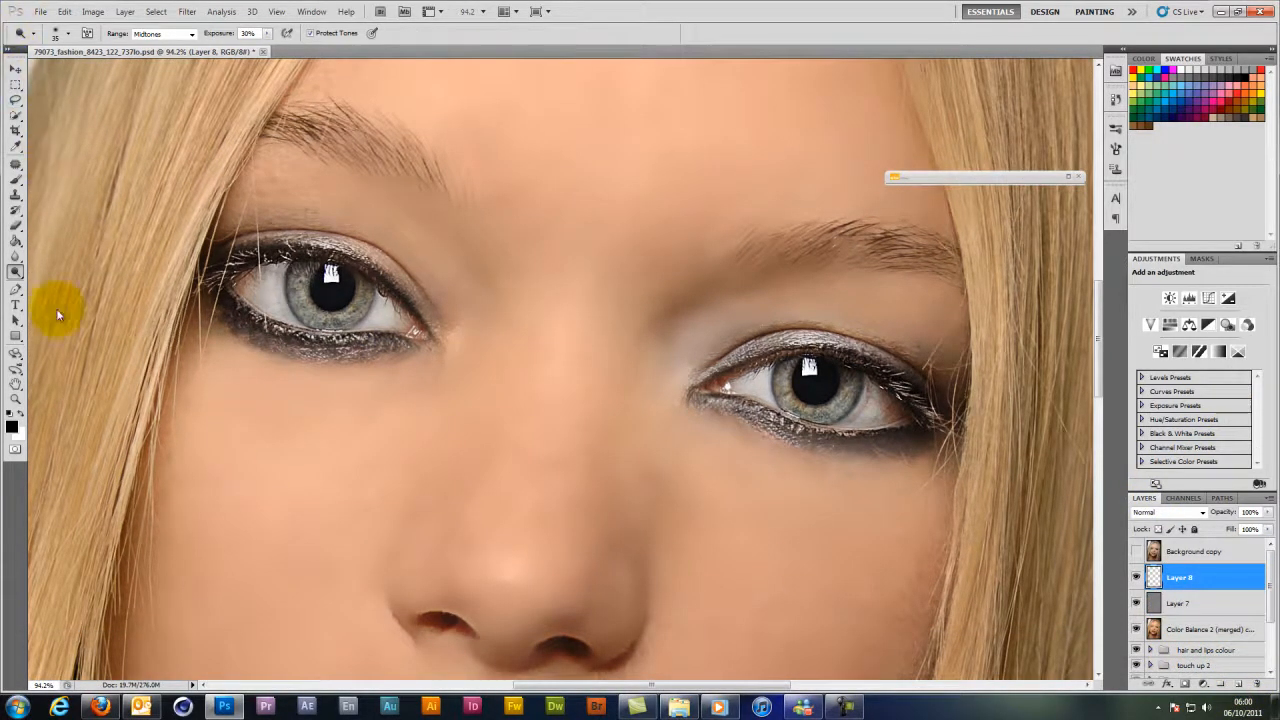
Set up the Brush tool with a light gray foreground colour matching the eye whites, Lighten mode and 20% opacity.
{"action": "left_click", "coordinate": [15, 180]}
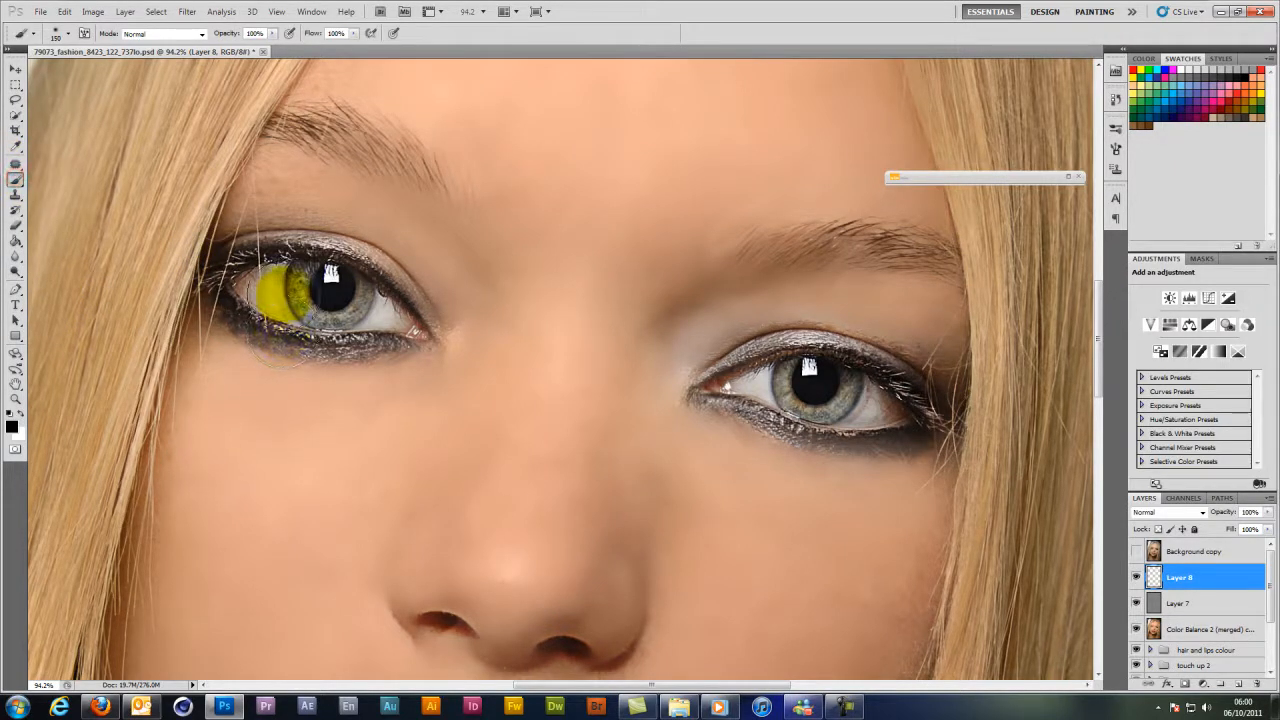
{"action": "key", "text": "x"}
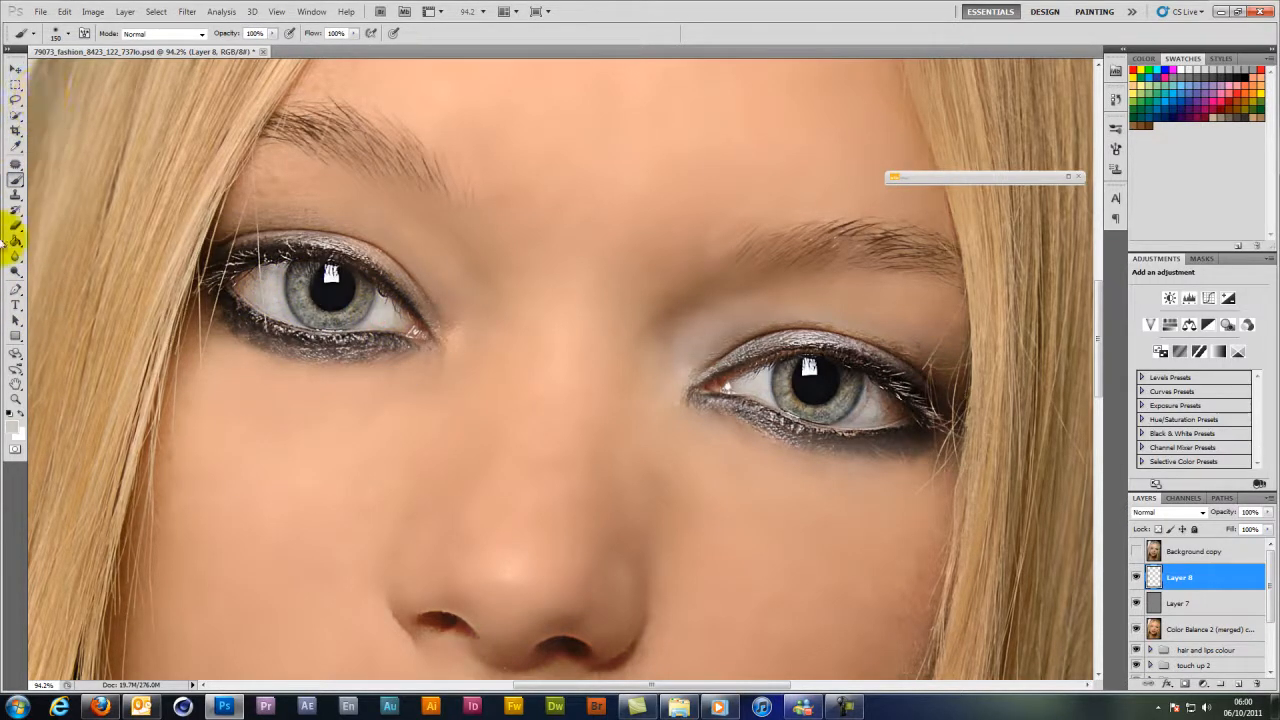
{"action": "left_click", "coordinate": [181, 36]}
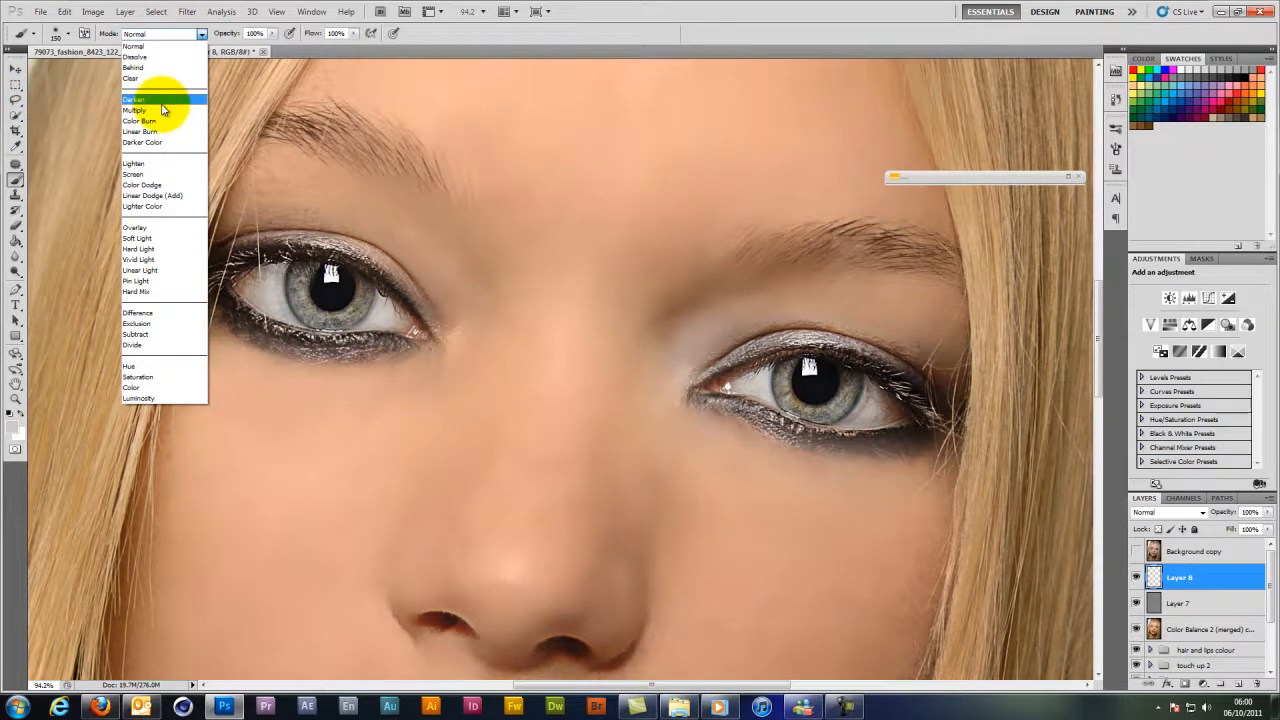
{"action": "left_click", "coordinate": [157, 163]}
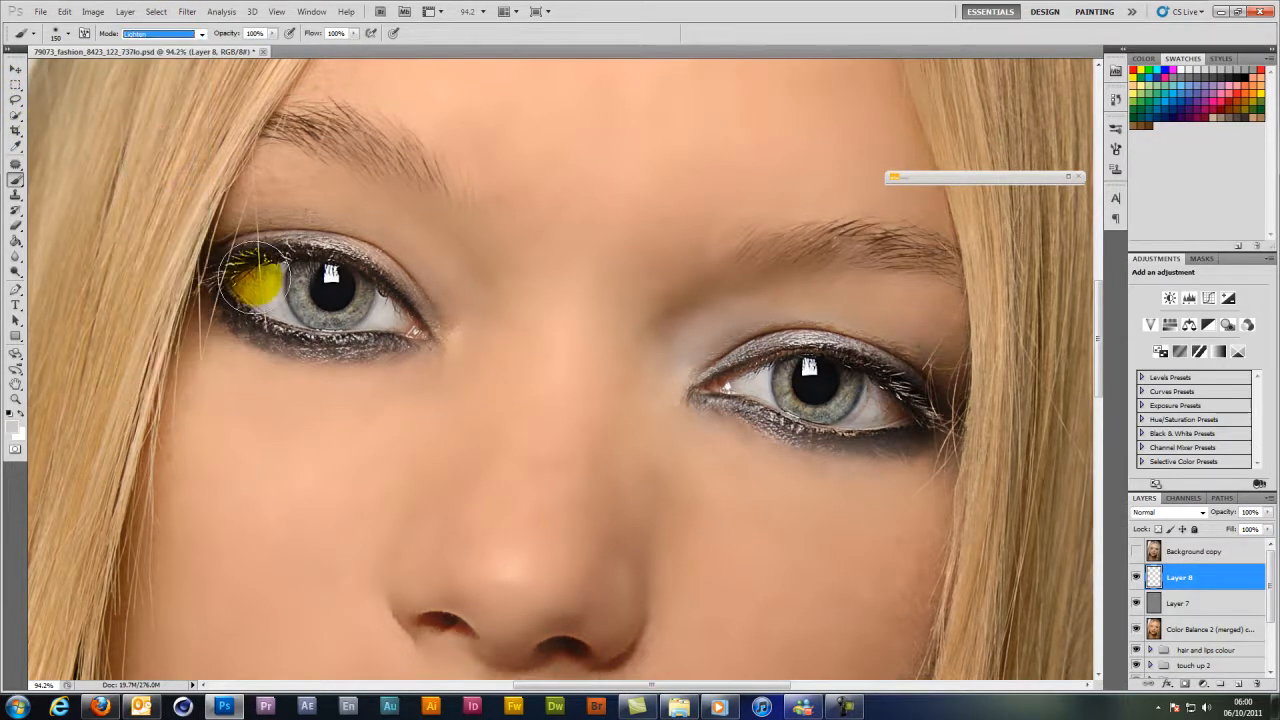
{"action": "key", "text": "2"}
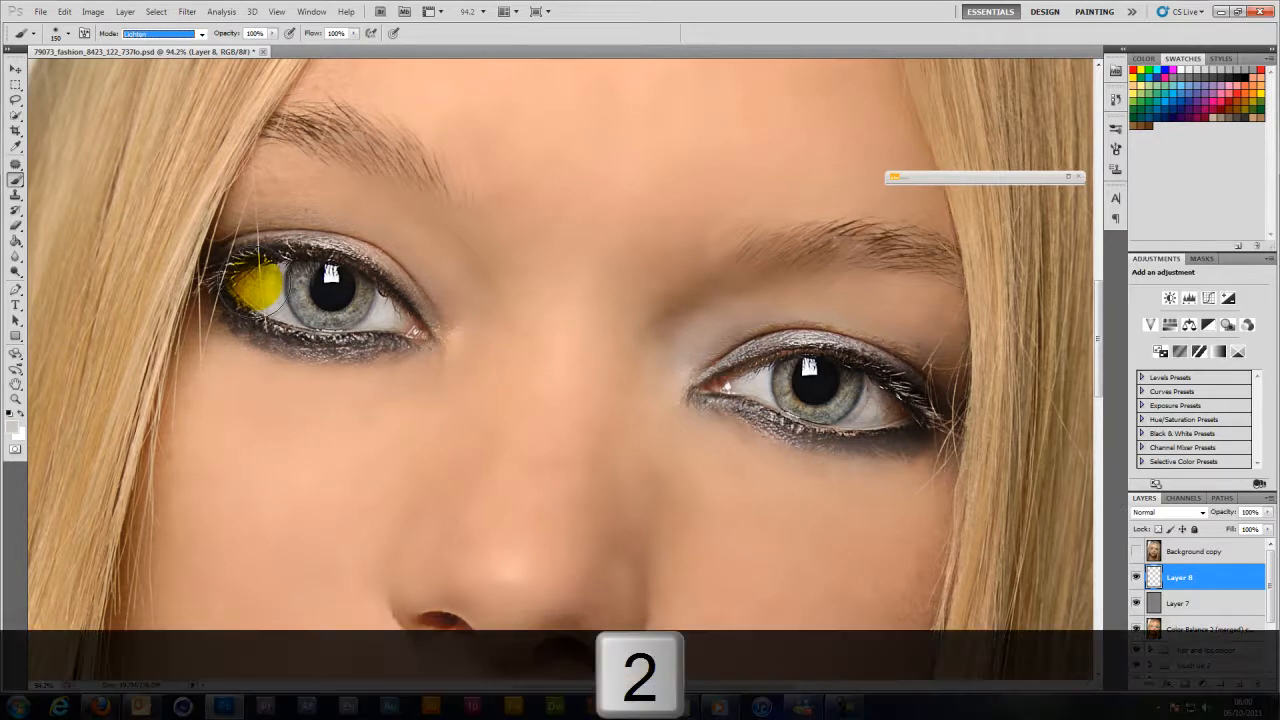
{"action": "left_click", "coordinate": [77, 326]}
{"action": "key", "text": "ctrl+z"}
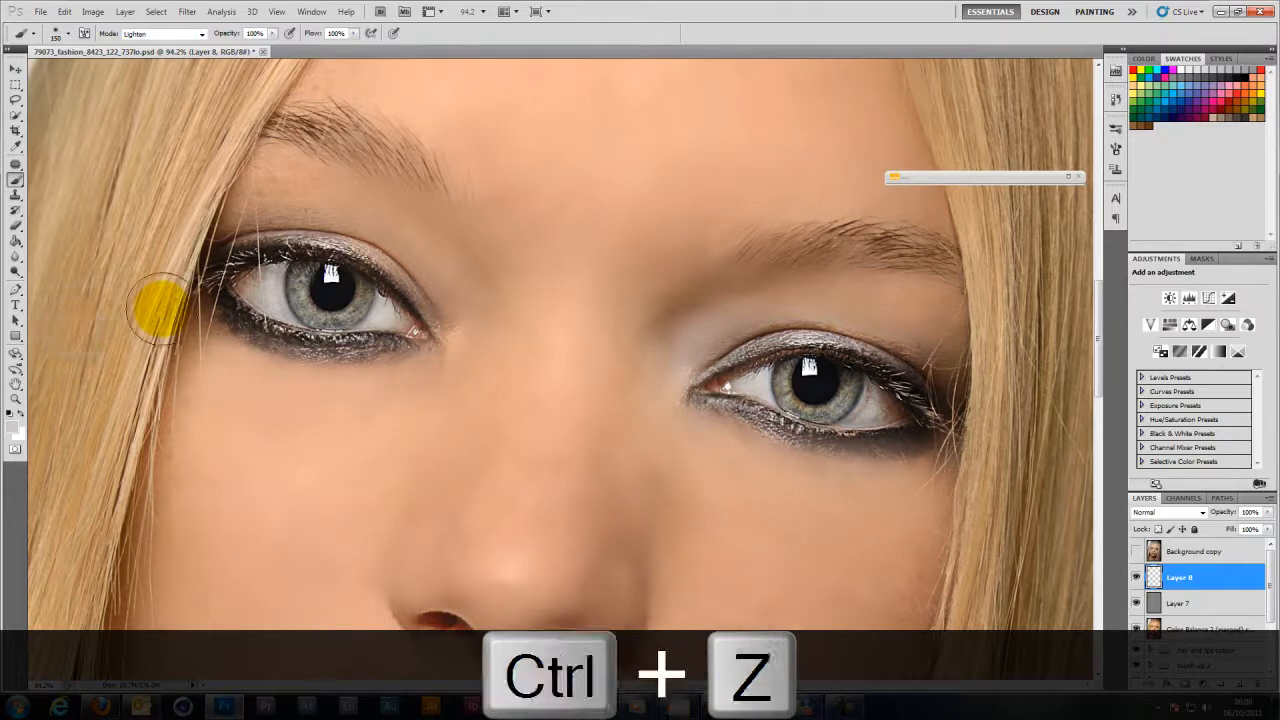
{"action": "key", "text": "2"}
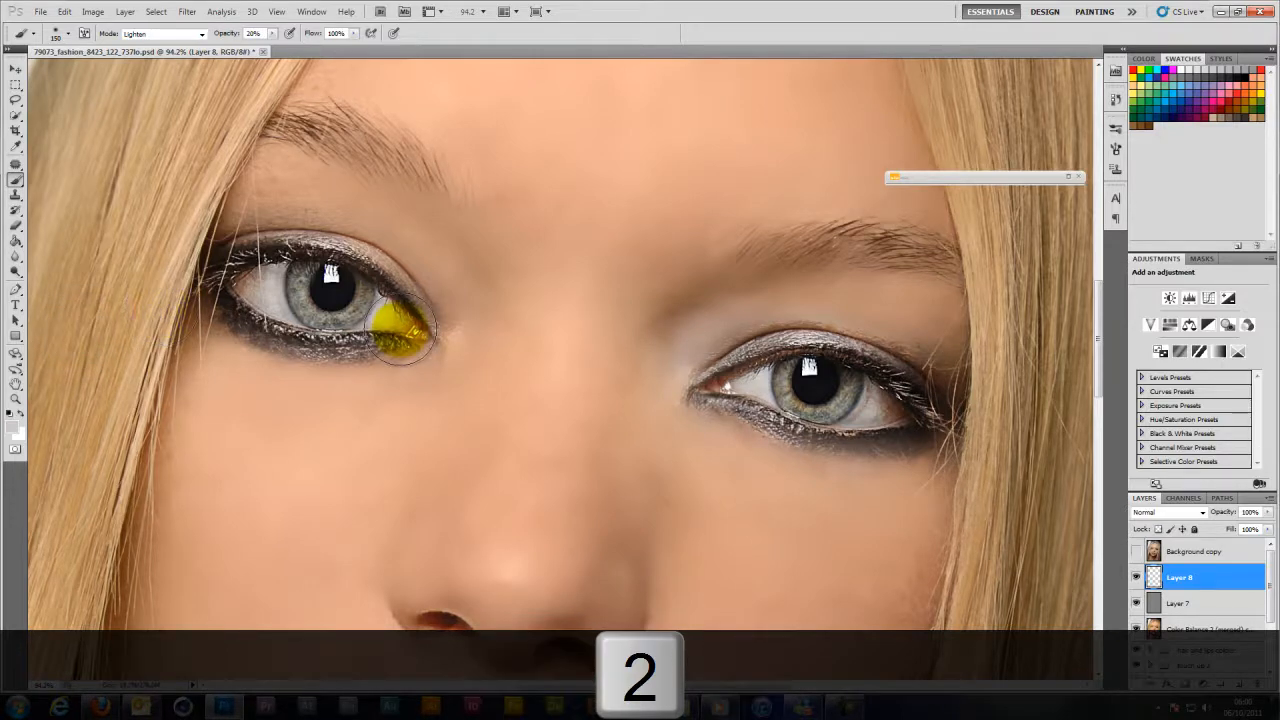
Shrink the brush to 25 px and paint over the white near the inner corner of the model's right eye.
{"action": "key", "text": "bracketleft"}
{"action": "scroll", "coordinate": [395, 310], "scroll_direction": "up", "scroll_amount": 5}
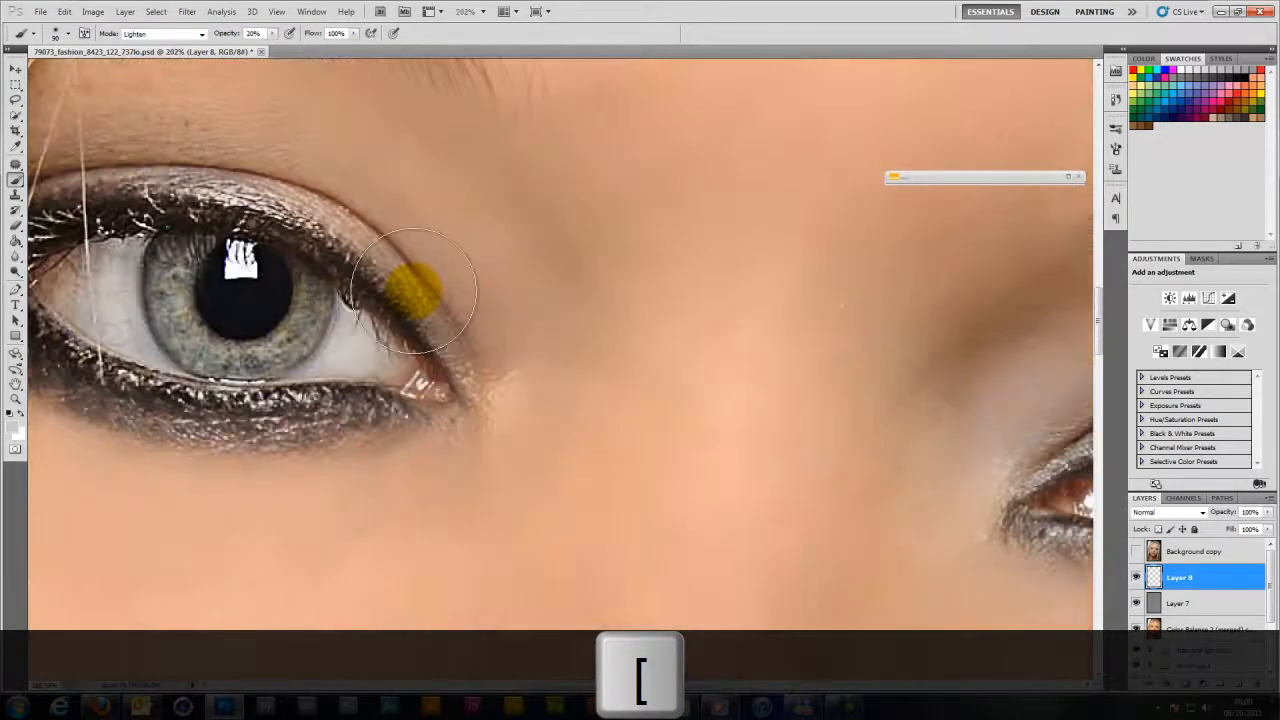
{"action": "key", "text": "bracketleft"}
{"action": "key", "text": "bracketleft"}
{"action": "key", "text": "bracketleft"}
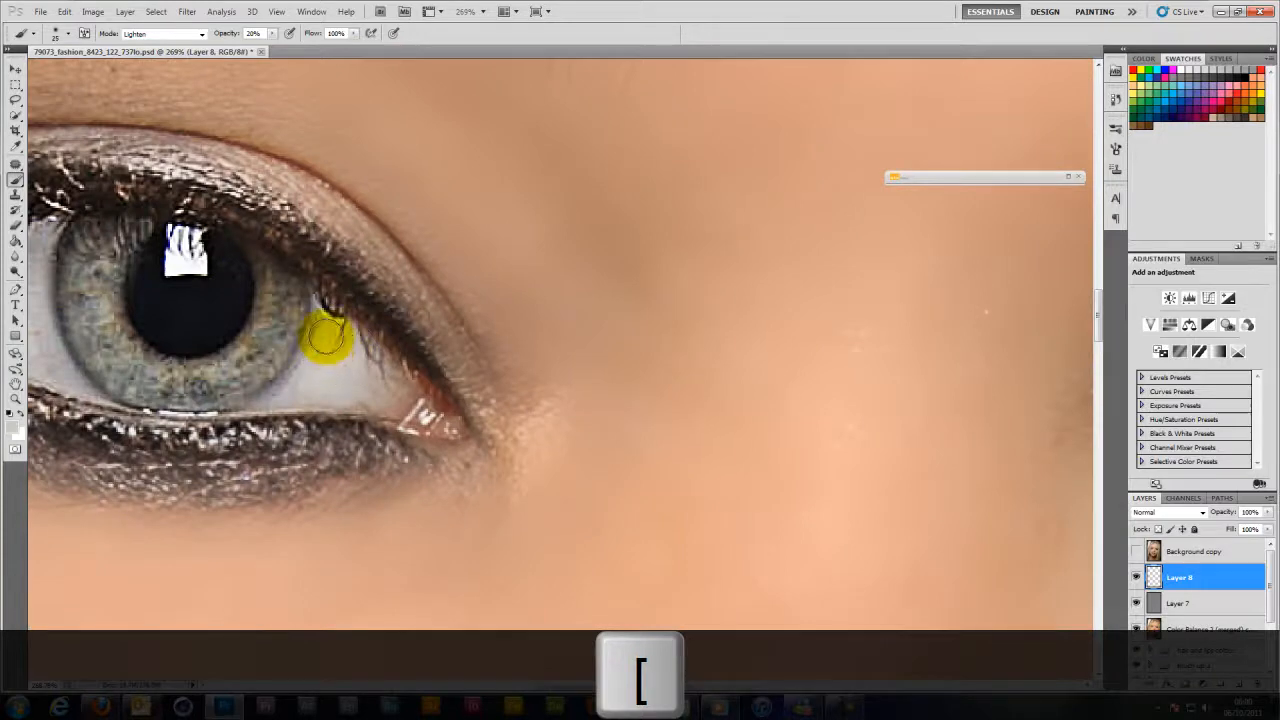
{"action": "left_click", "coordinate": [326, 337]}
{"action": "mouse_move", "coordinate": [303, 362]}
{"action": "left_mouse_down"}
{"action": "mouse_move", "coordinate": [323, 329]}
{"action": "mouse_move", "coordinate": [316, 374]}
{"action": "mouse_move", "coordinate": [380, 380]}
{"action": "left_mouse_up"}
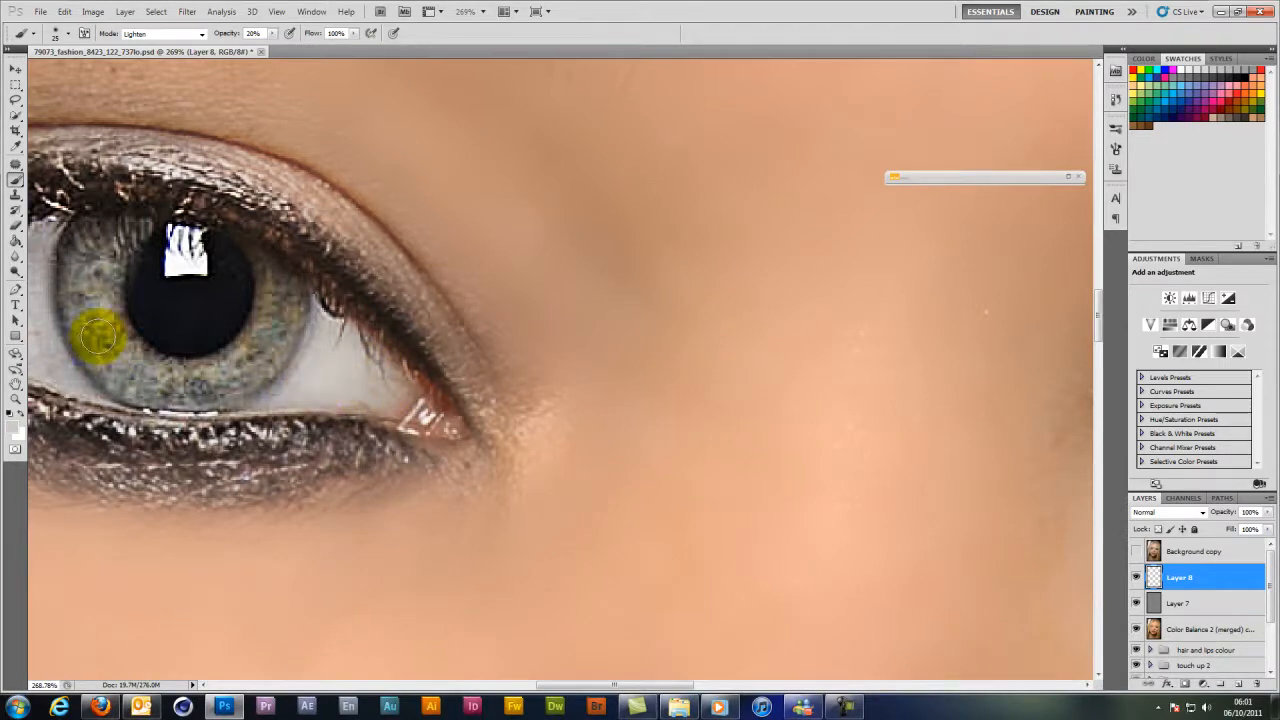
Even out and lighten the white on the outer side of the model's right eye, undoing any unwanted stroke.
{"action": "key", "text": "space"}
{"action": "left_click_drag", "start_coordinate": [171, 366], "coordinate": [300, 371]}
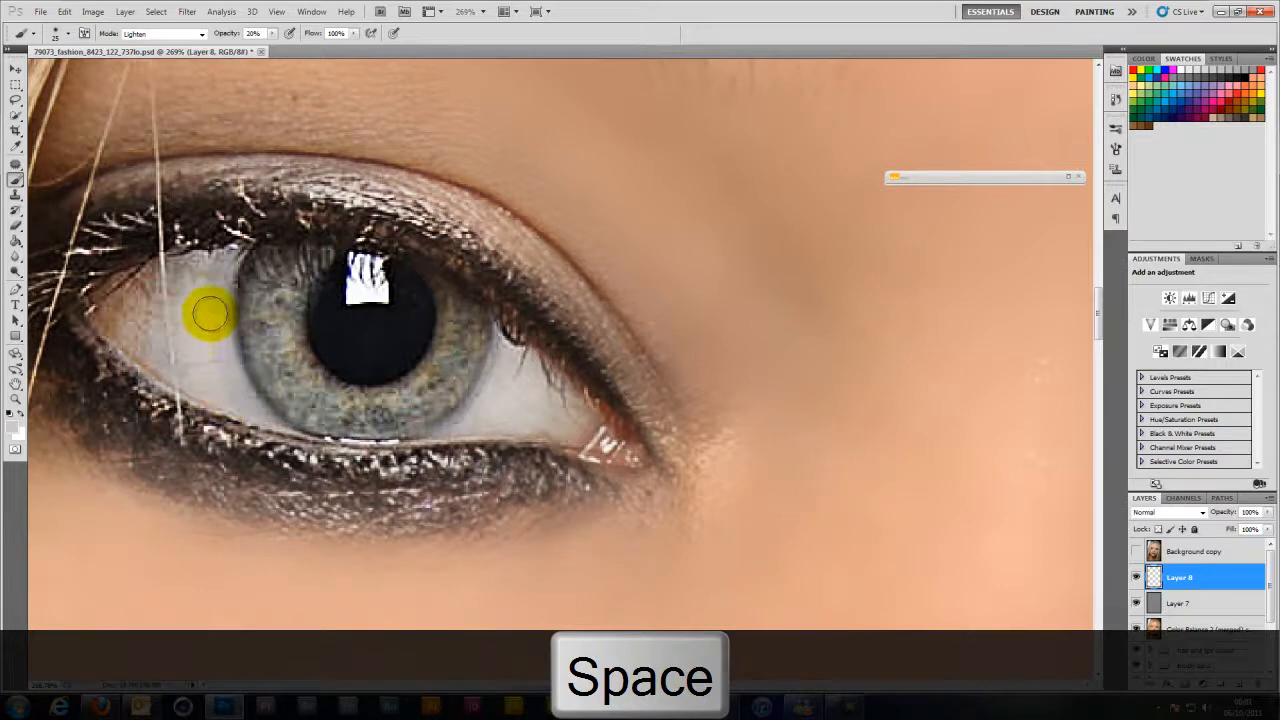
{"action": "mouse_move", "coordinate": [209, 283]}
{"action": "left_mouse_down"}
{"action": "mouse_move", "coordinate": [130, 287]}
{"action": "mouse_move", "coordinate": [150, 289]}
{"action": "mouse_move", "coordinate": [133, 325]}
{"action": "mouse_move", "coordinate": [123, 294]}
{"action": "mouse_move", "coordinate": [117, 307]}
{"action": "mouse_move", "coordinate": [140, 316]}
{"action": "mouse_move", "coordinate": [108, 304]}
{"action": "mouse_move", "coordinate": [124, 303]}
{"action": "mouse_move", "coordinate": [174, 357]}
{"action": "mouse_move", "coordinate": [135, 326]}
{"action": "mouse_move", "coordinate": [172, 326]}
{"action": "mouse_move", "coordinate": [202, 281]}
{"action": "mouse_move", "coordinate": [215, 326]}
{"action": "mouse_move", "coordinate": [215, 279]}
{"action": "mouse_move", "coordinate": [232, 384]}
{"action": "mouse_move", "coordinate": [213, 322]}
{"action": "mouse_move", "coordinate": [210, 356]}
{"action": "mouse_move", "coordinate": [228, 391]}
{"action": "mouse_move", "coordinate": [200, 290]}
{"action": "mouse_move", "coordinate": [208, 274]}
{"action": "mouse_move", "coordinate": [131, 294]}
{"action": "mouse_move", "coordinate": [151, 287]}
{"action": "mouse_move", "coordinate": [123, 302]}
{"action": "mouse_move", "coordinate": [152, 292]}
{"action": "mouse_move", "coordinate": [129, 317]}
{"action": "mouse_move", "coordinate": [113, 316]}
{"action": "mouse_move", "coordinate": [112, 295]}
{"action": "mouse_move", "coordinate": [150, 294]}
{"action": "mouse_move", "coordinate": [133, 309]}
{"action": "mouse_move", "coordinate": [150, 287]}
{"action": "mouse_move", "coordinate": [203, 273]}
{"action": "mouse_move", "coordinate": [211, 344]}
{"action": "mouse_move", "coordinate": [463, 414]}
{"action": "mouse_move", "coordinate": [287, 322]}
{"action": "mouse_move", "coordinate": [214, 314]}
{"action": "mouse_move", "coordinate": [214, 274]}
{"action": "mouse_move", "coordinate": [214, 329]}
{"action": "mouse_move", "coordinate": [234, 373]}
{"action": "mouse_move", "coordinate": [780, 369]}
{"action": "mouse_move", "coordinate": [410, 372]}
{"action": "left_mouse_up"}
{"action": "key", "text": "ctrl+z"}
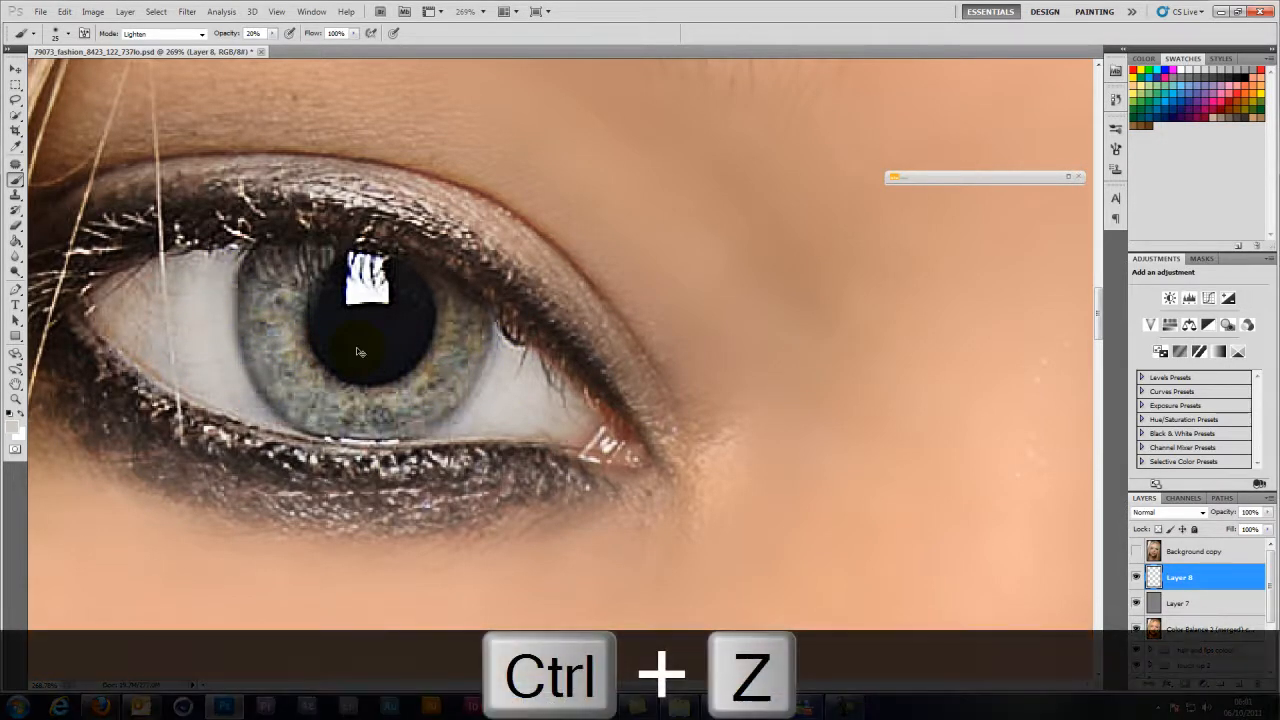
{"action": "mouse_move", "coordinate": [272, 292]}
{"action": "left_mouse_down"}
{"action": "mouse_move", "coordinate": [215, 290]}
{"action": "mouse_move", "coordinate": [214, 343]}
{"action": "mouse_move", "coordinate": [206, 329]}
{"action": "mouse_move", "coordinate": [225, 397]}
{"action": "left_mouse_up"}
Paint over the white near the inner corner of the model's left eye with the same light gray.
{"action": "key", "text": "space"}
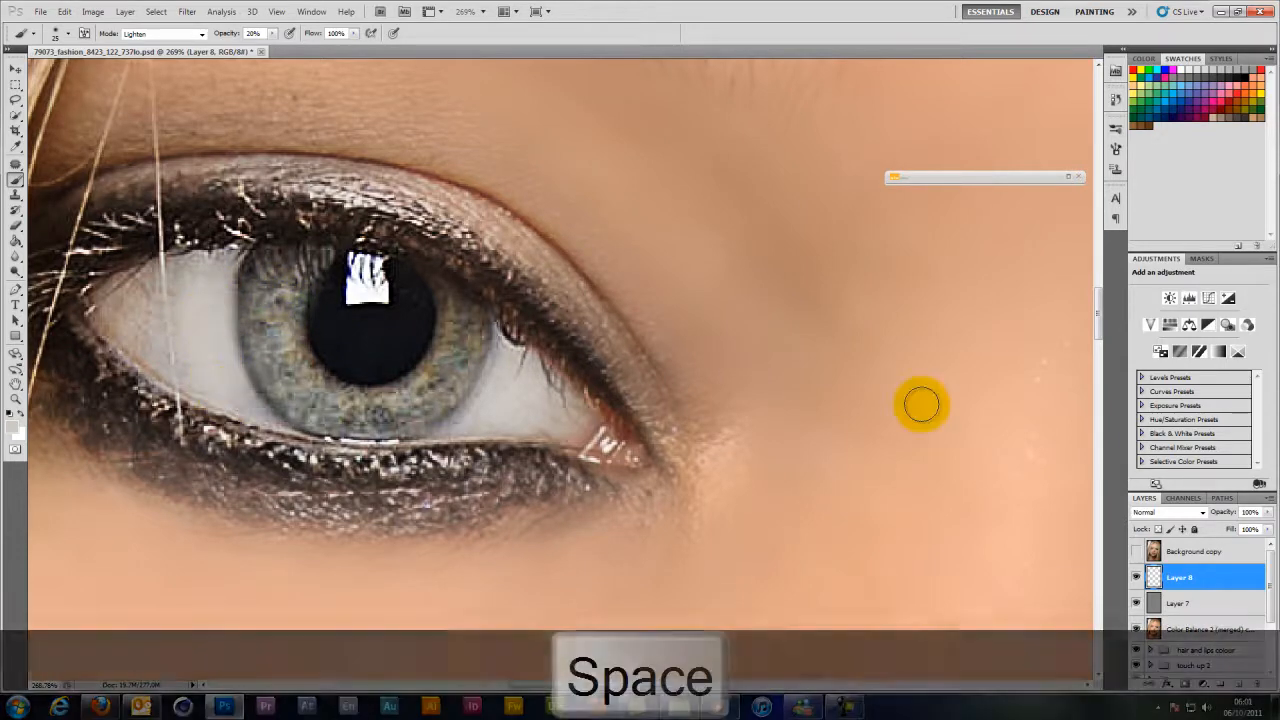
{"action": "left_click_drag", "start_coordinate": [592, 424], "coordinate": [157, 414]}
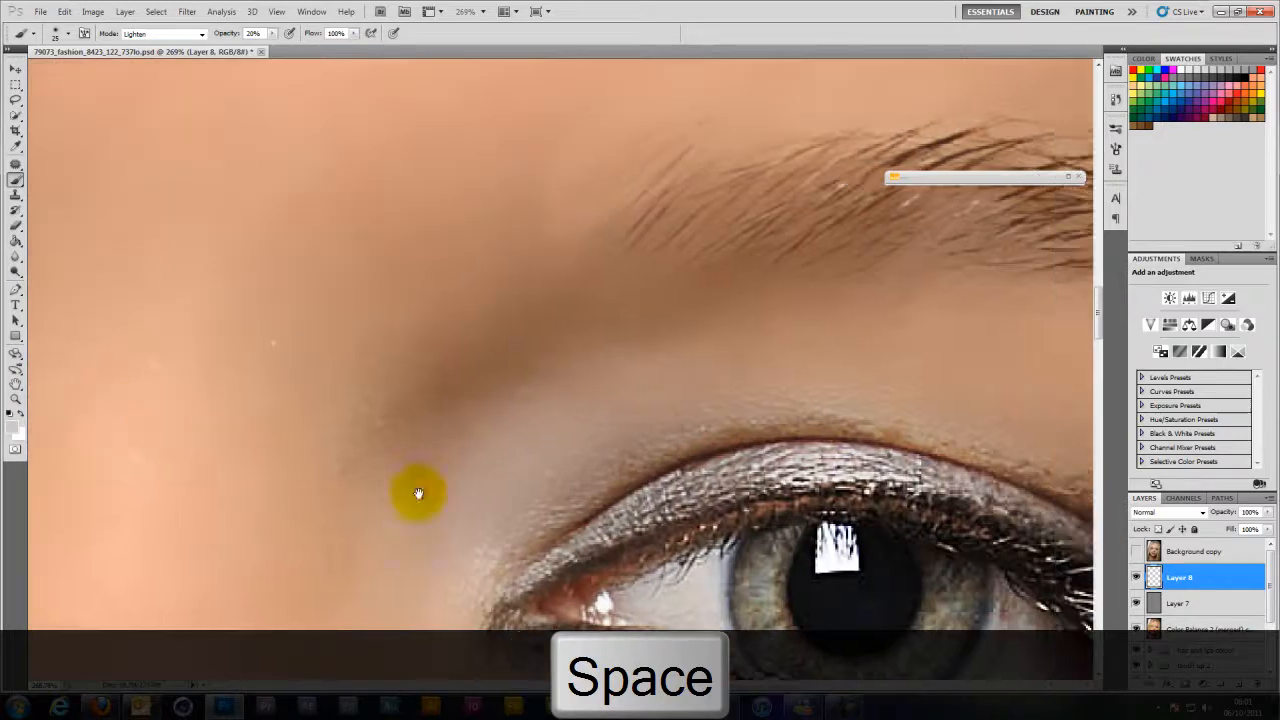
{"action": "mouse_move", "coordinate": [712, 601]}
{"action": "left_mouse_down"}
{"action": "mouse_move", "coordinate": [656, 601]}
{"action": "mouse_move", "coordinate": [697, 603]}
{"action": "mouse_move", "coordinate": [704, 623]}
{"action": "mouse_move", "coordinate": [674, 594]}
{"action": "left_mouse_up"}
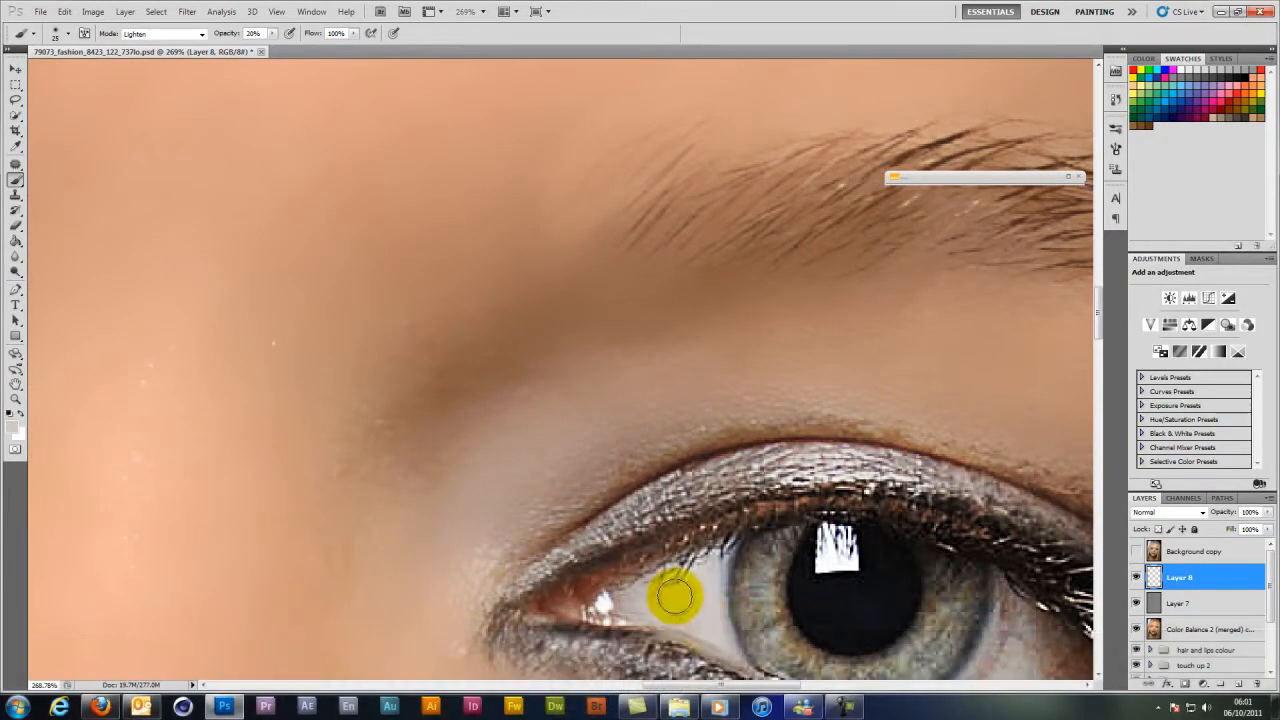
Cover the veins and shading in the outer white of the model's left eye, touching up the inner white and using a smaller brush near the lashes.
{"action": "key", "text": "space"}
{"action": "mouse_move", "coordinate": [978, 603]}
{"action": "left_mouse_down"}
{"action": "mouse_move", "coordinate": [913, 513]}
{"action": "mouse_move", "coordinate": [889, 443]}
{"action": "mouse_move", "coordinate": [900, 453]}
{"action": "mouse_move", "coordinate": [871, 471]}
{"action": "left_mouse_up"}
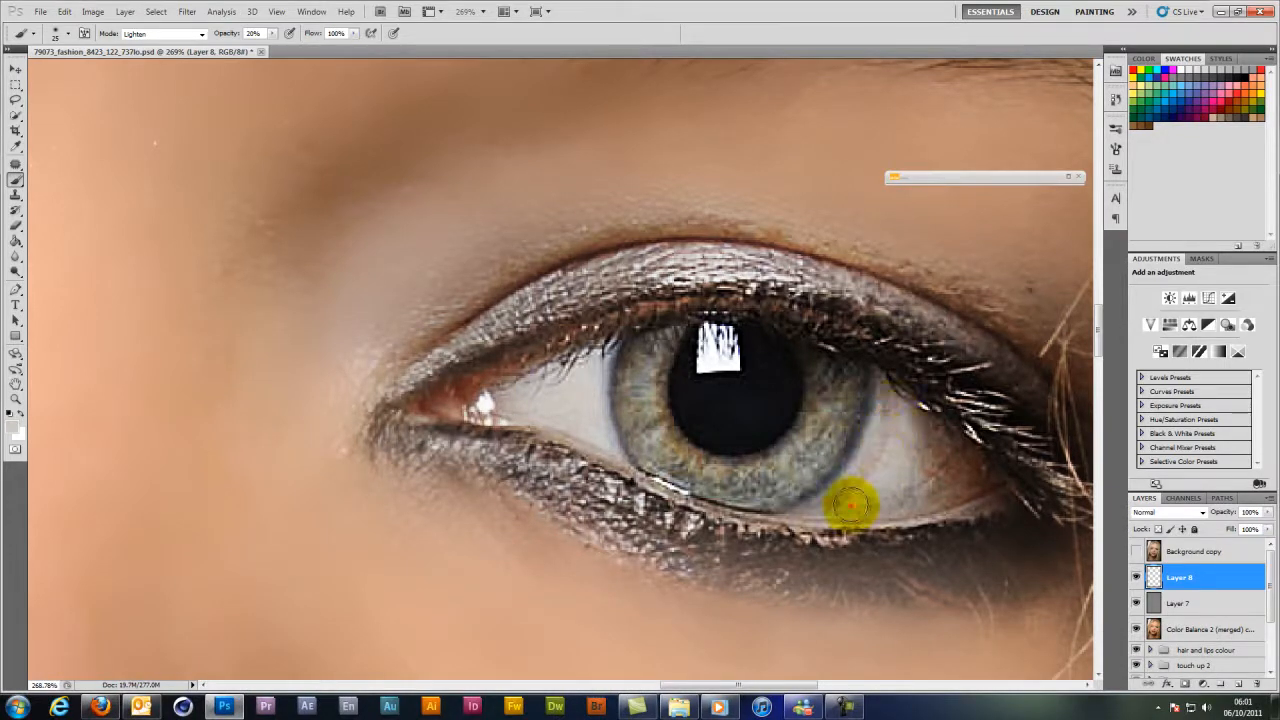
{"action": "mouse_move", "coordinate": [851, 507]}
{"action": "left_mouse_down"}
{"action": "mouse_move", "coordinate": [893, 438]}
{"action": "mouse_move", "coordinate": [866, 483]}
{"action": "mouse_move", "coordinate": [898, 448]}
{"action": "mouse_move", "coordinate": [836, 500]}
{"action": "mouse_move", "coordinate": [883, 443]}
{"action": "mouse_move", "coordinate": [847, 493]}
{"action": "mouse_move", "coordinate": [884, 405]}
{"action": "left_mouse_up"}
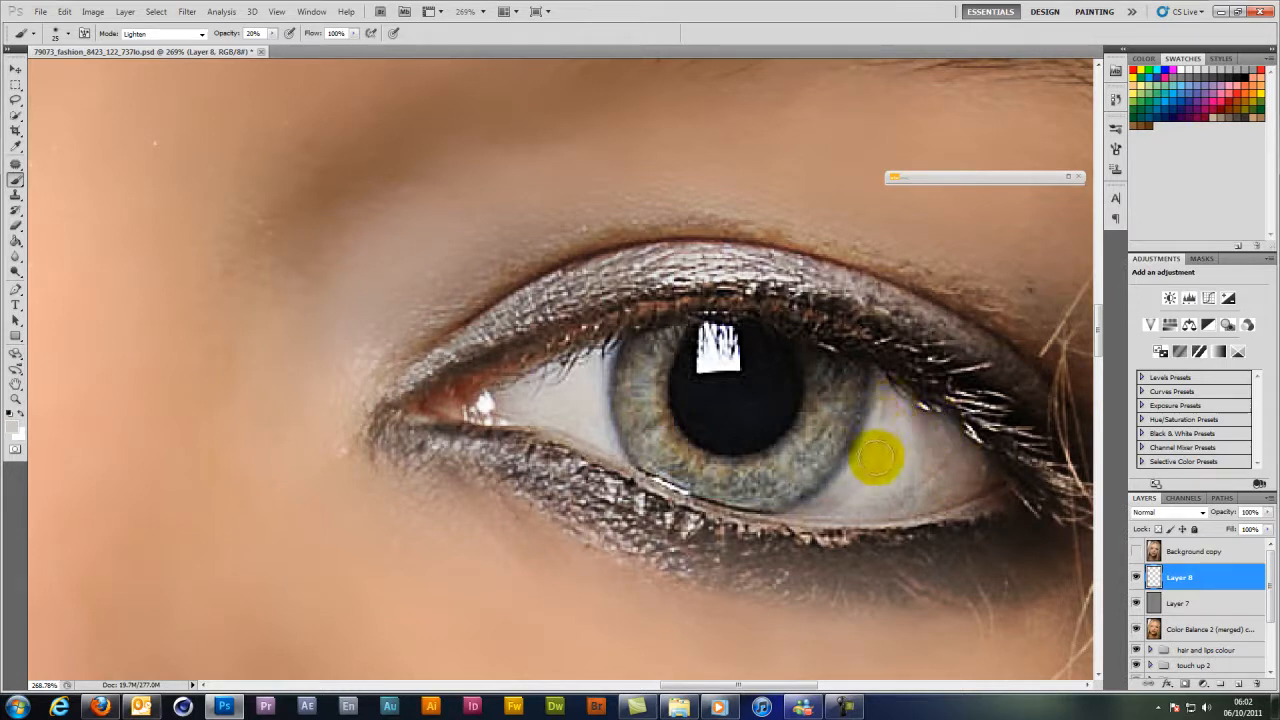
{"action": "left_click", "coordinate": [845, 495]}
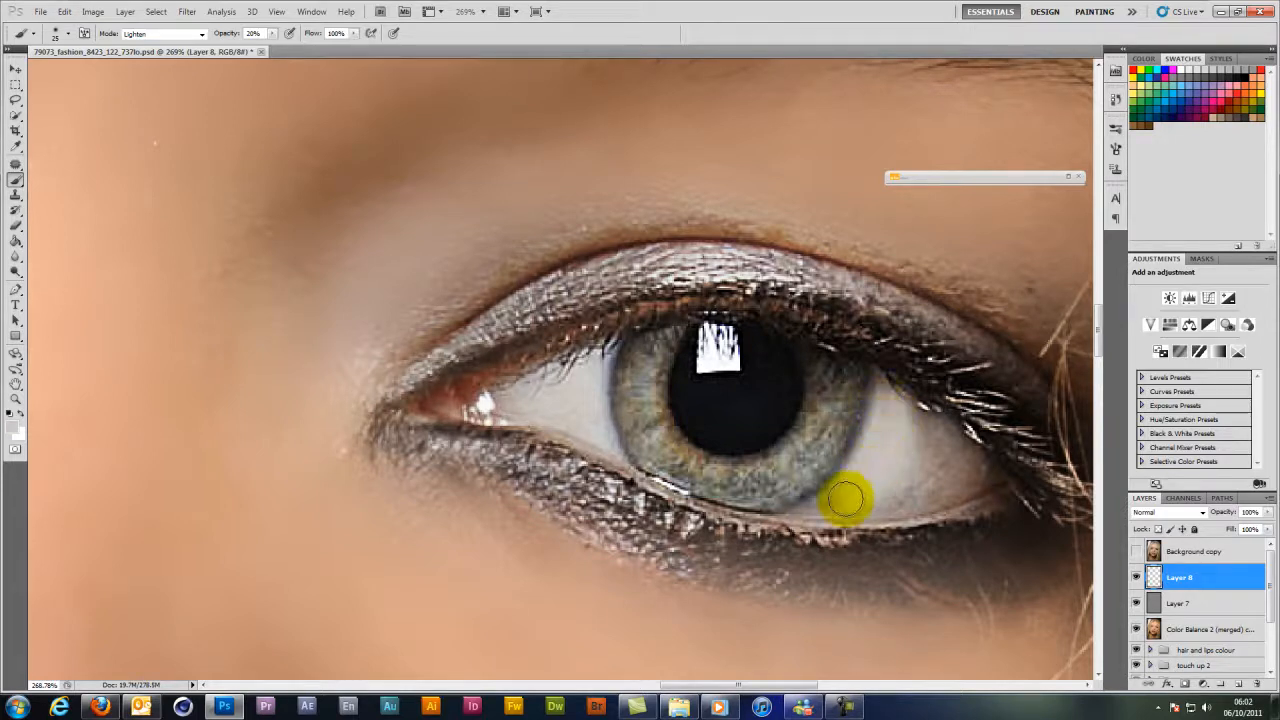
{"action": "left_click", "coordinate": [915, 490]}
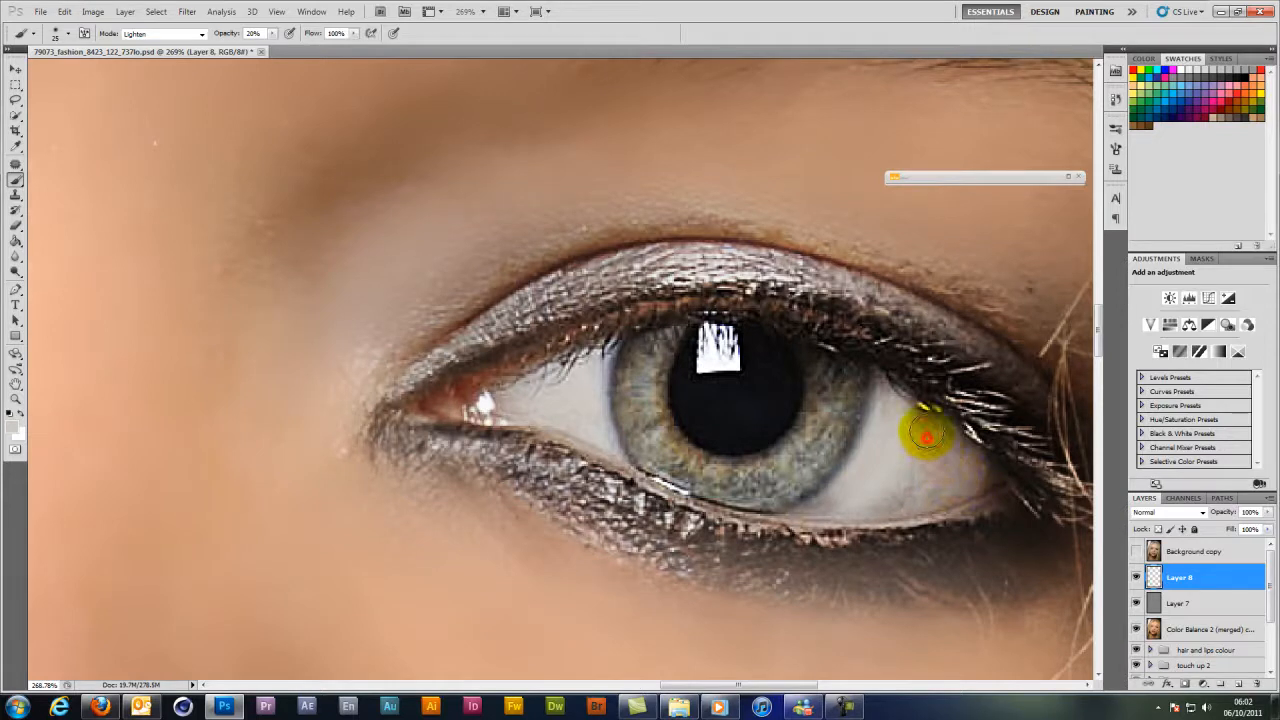
{"action": "mouse_move", "coordinate": [926, 430]}
{"action": "left_mouse_down"}
{"action": "mouse_move", "coordinate": [926, 478]}
{"action": "mouse_move", "coordinate": [940, 442]}
{"action": "left_mouse_up"}
{"action": "mouse_move", "coordinate": [903, 492]}
{"action": "left_mouse_down"}
{"action": "mouse_move", "coordinate": [963, 466]}
{"action": "mouse_move", "coordinate": [900, 499]}
{"action": "mouse_move", "coordinate": [942, 486]}
{"action": "mouse_move", "coordinate": [878, 500]}
{"action": "mouse_move", "coordinate": [926, 489]}
{"action": "mouse_move", "coordinate": [905, 505]}
{"action": "mouse_move", "coordinate": [900, 491]}
{"action": "mouse_move", "coordinate": [951, 480]}
{"action": "mouse_move", "coordinate": [917, 449]}
{"action": "mouse_move", "coordinate": [941, 452]}
{"action": "mouse_move", "coordinate": [934, 443]}
{"action": "mouse_move", "coordinate": [963, 471]}
{"action": "mouse_move", "coordinate": [838, 455]}
{"action": "left_mouse_up"}
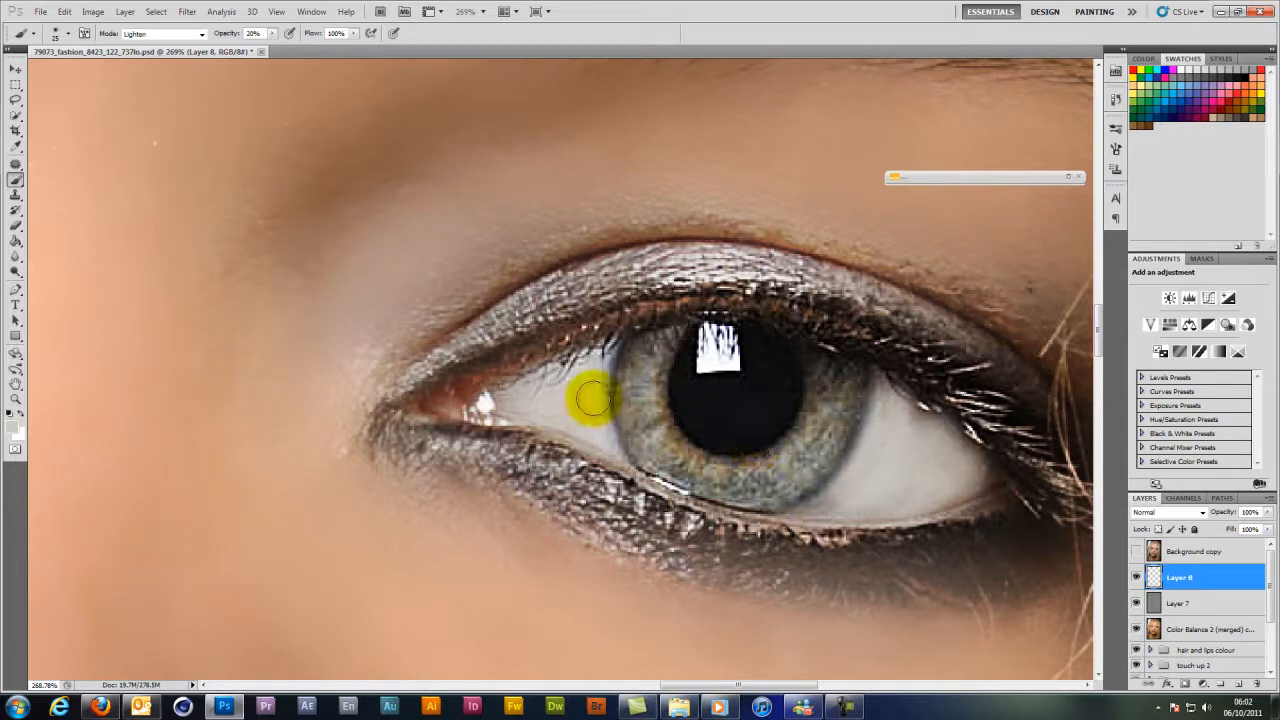
{"action": "mouse_move", "coordinate": [586, 380]}
{"action": "left_mouse_down"}
{"action": "mouse_move", "coordinate": [586, 413]}
{"action": "mouse_move", "coordinate": [796, 423]}
{"action": "mouse_move", "coordinate": [852, 490]}
{"action": "mouse_move", "coordinate": [813, 505]}
{"action": "mouse_move", "coordinate": [850, 498]}
{"action": "mouse_move", "coordinate": [889, 410]}
{"action": "mouse_move", "coordinate": [940, 428]}
{"action": "left_mouse_up"}
{"action": "key", "text": "bracketleft"}
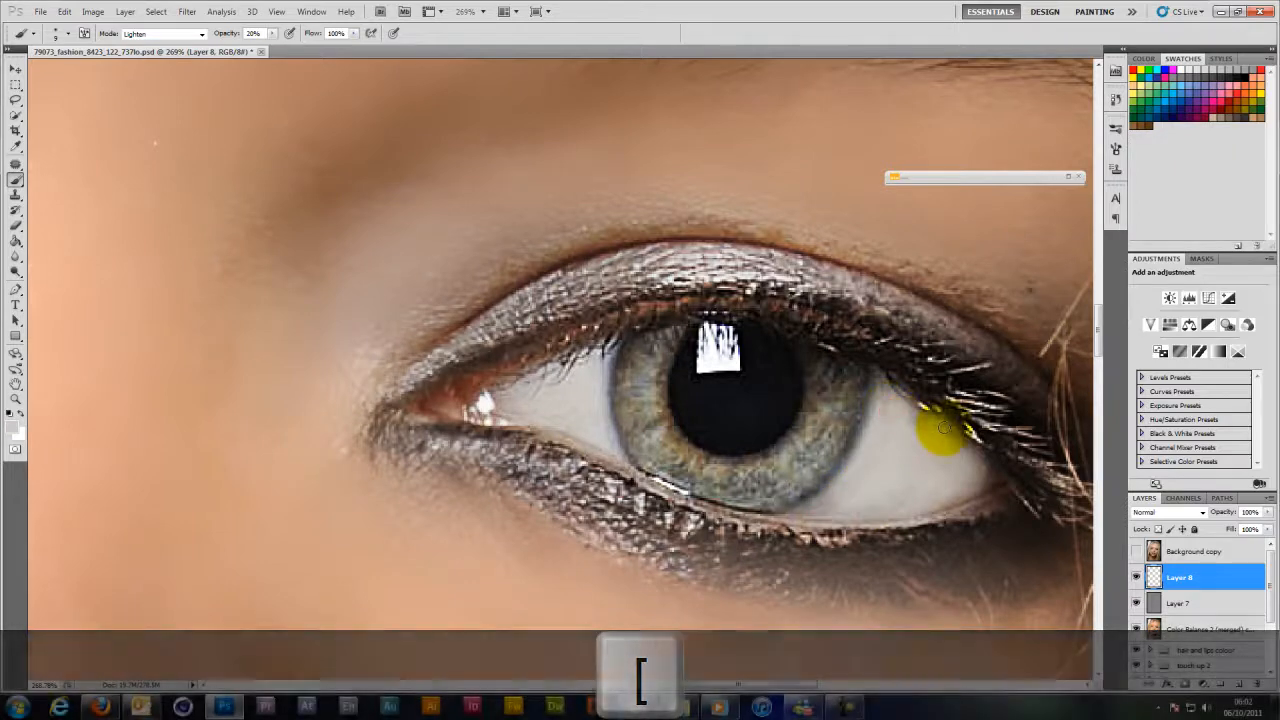
Lower the opacity of the painted eye-white layer to 54%, judging it on the whole portrait.
{"action": "scroll", "coordinate": [940, 430], "scroll_direction": "down", "scroll_amount": 6}
{"action": "scroll", "coordinate": [940, 430], "scroll_direction": "down", "scroll_amount": 5}
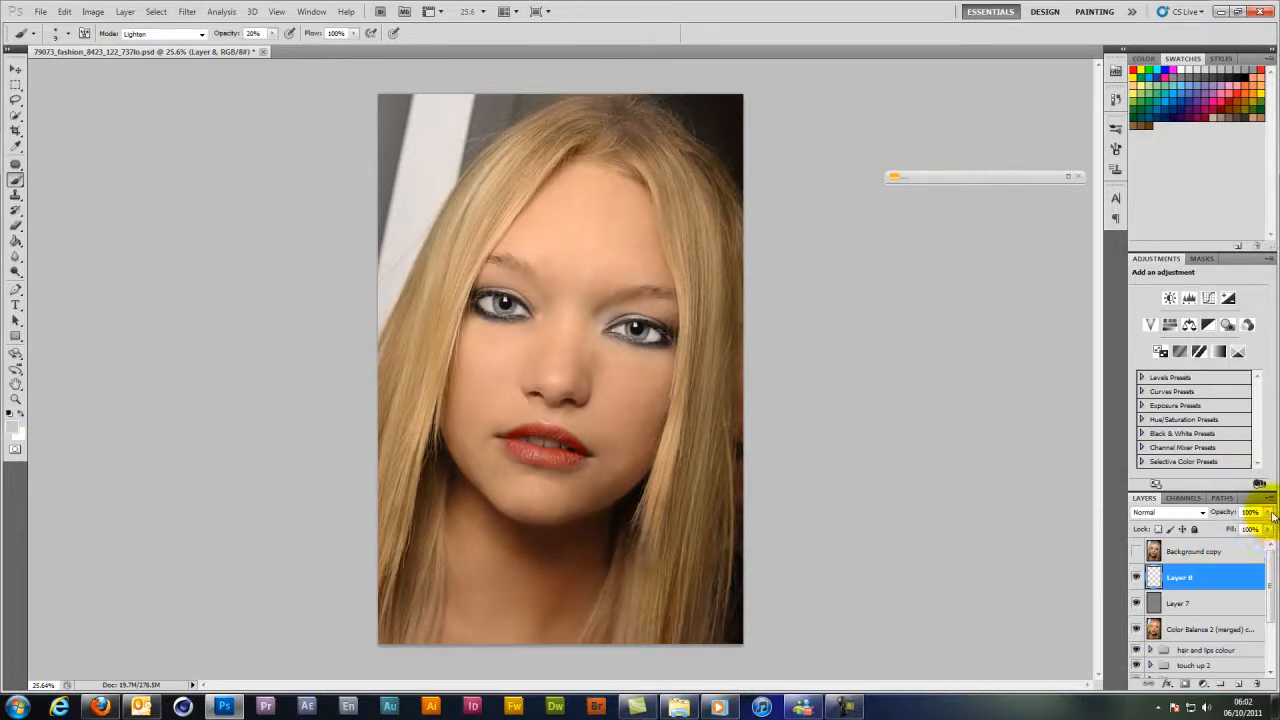
{"action": "left_click", "coordinate": [1267, 530]}
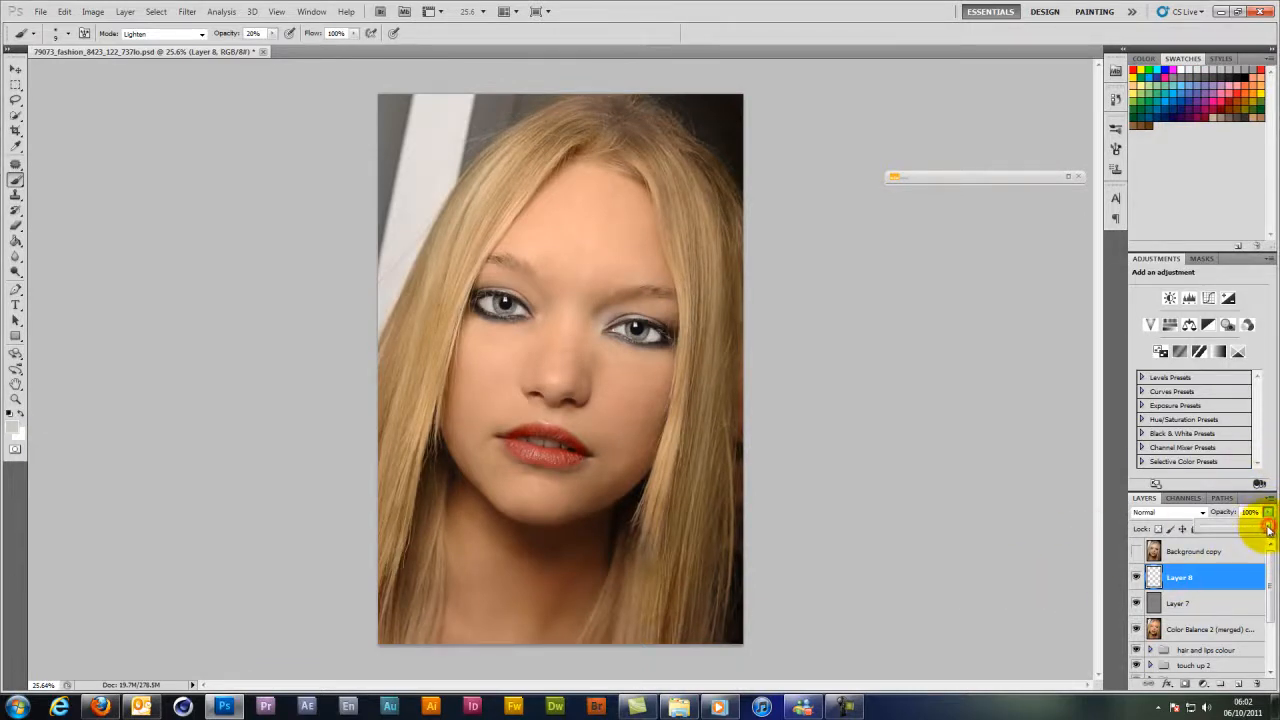
{"action": "left_click_drag", "start_coordinate": [1268, 530], "coordinate": [1234, 524]}
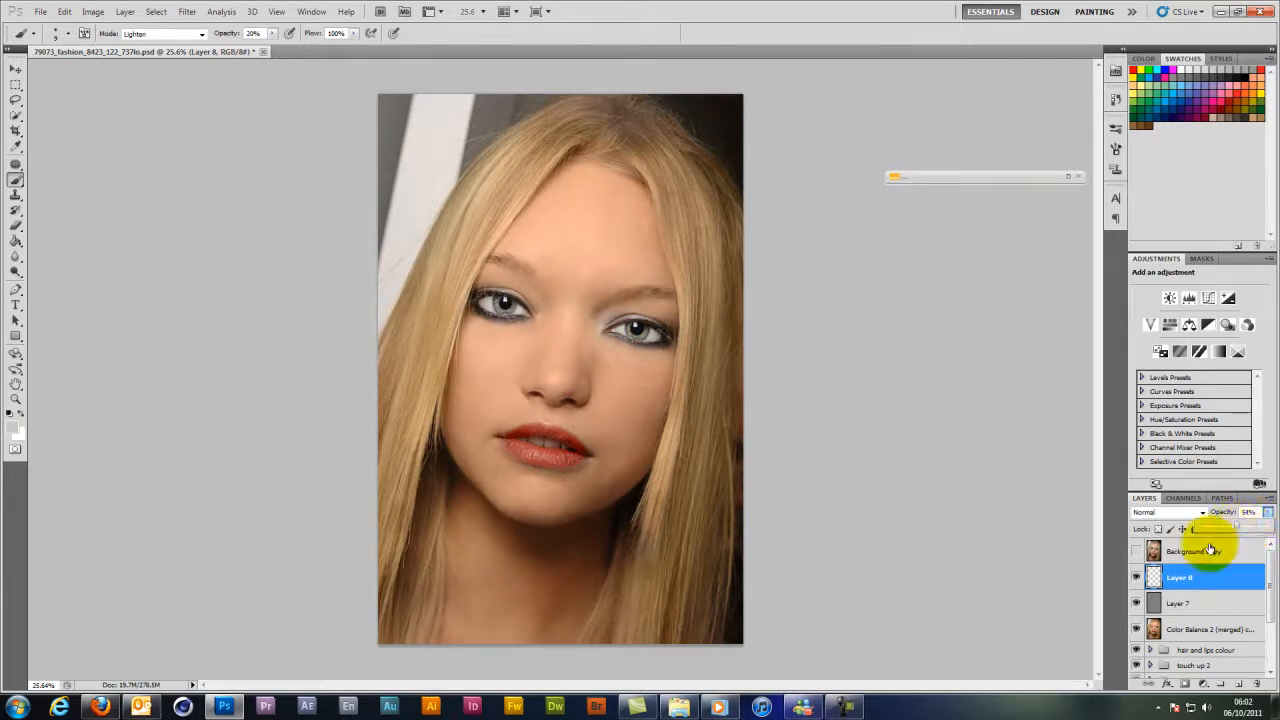
Add a Color Balance adjustment layer, adjust its midtones, and set highlights to Cyan/Red -5, Magenta/Green +10 and Yellow/Blue +20.
{"action": "left_click", "coordinate": [1203, 684]}
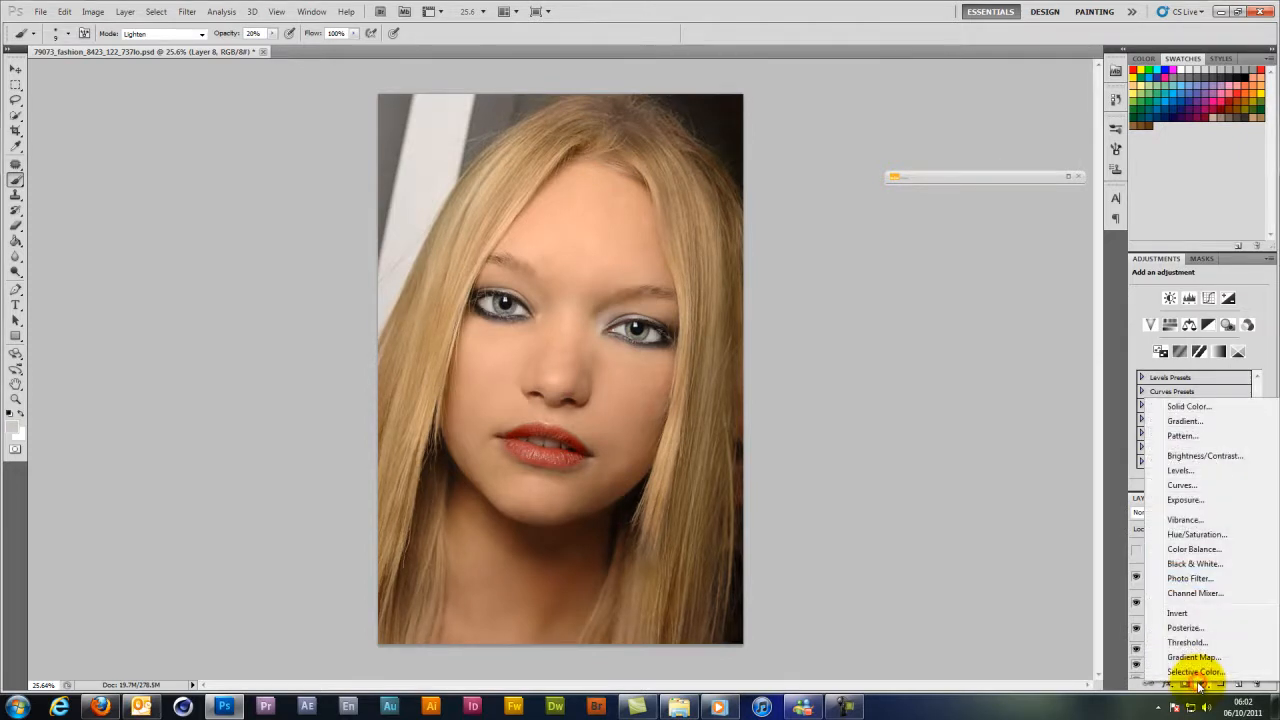
{"action": "left_click", "coordinate": [1205, 553]}
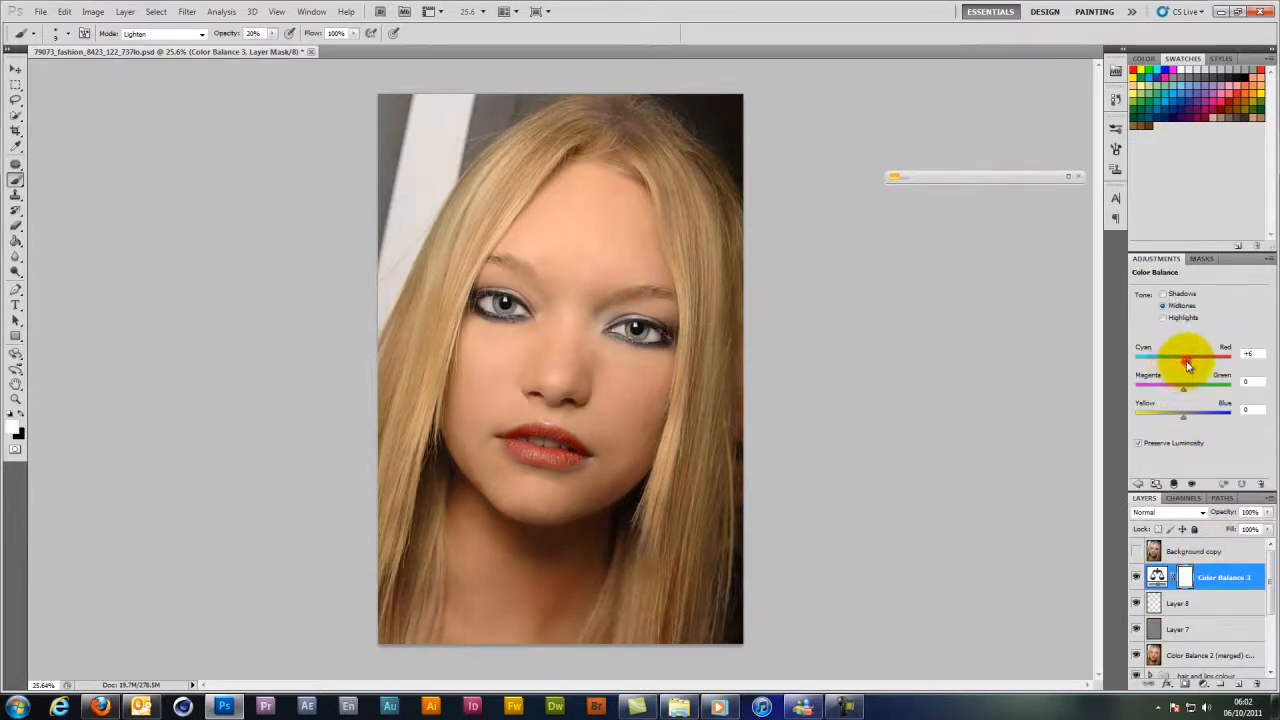
{"action": "left_click_drag", "start_coordinate": [1188, 366], "coordinate": [1184, 365]}
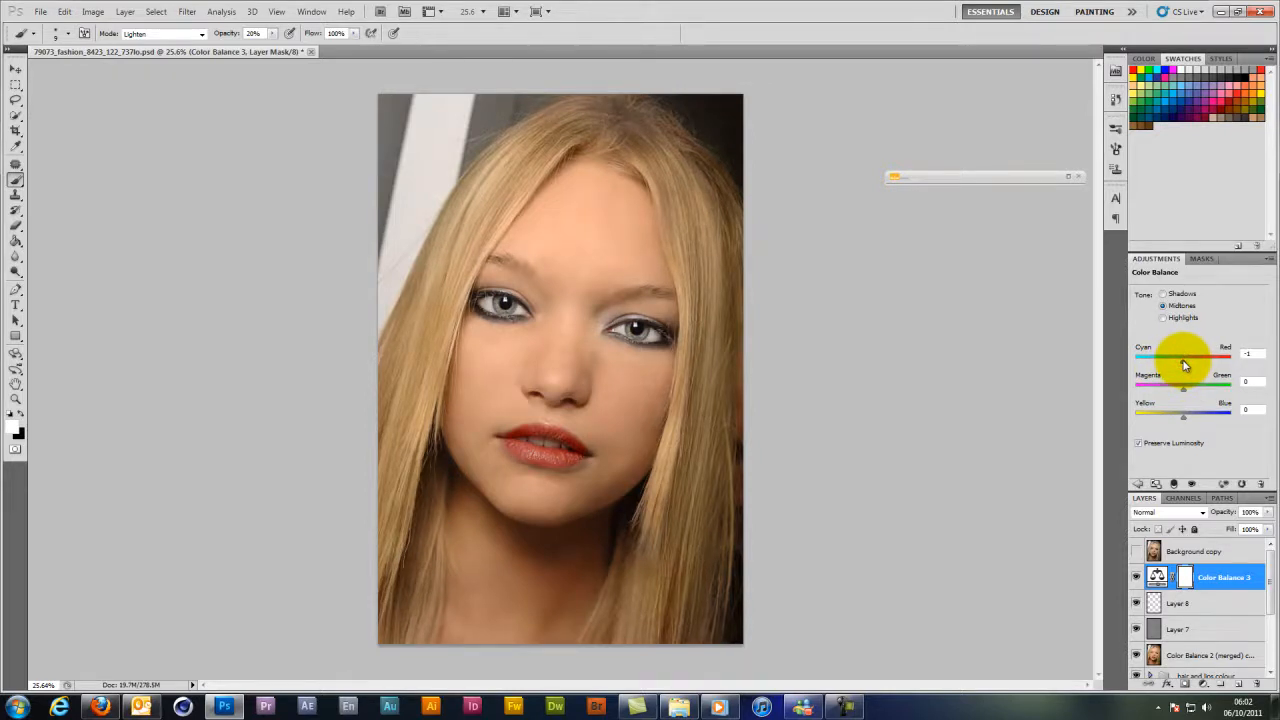
{"action": "left_click_drag", "start_coordinate": [1181, 413], "coordinate": [1190, 416]}
{"action": "left_click", "coordinate": [1184, 389]}
{"action": "left_click", "coordinate": [1180, 319]}
{"action": "left_click_drag", "start_coordinate": [1184, 414], "coordinate": [1191, 421]}
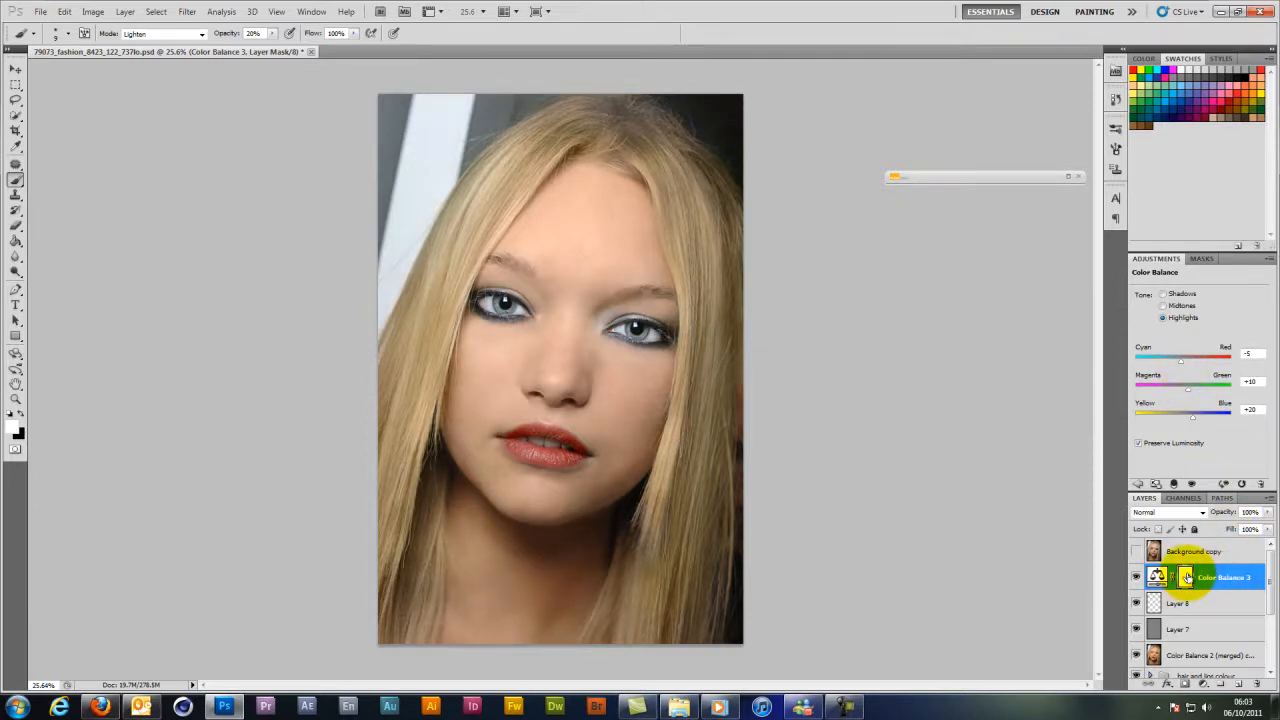
Invert the Color Balance layer's mask to black and set the brush to Normal mode at 100% opacity.
{"action": "key", "text": "ctrl+i"}
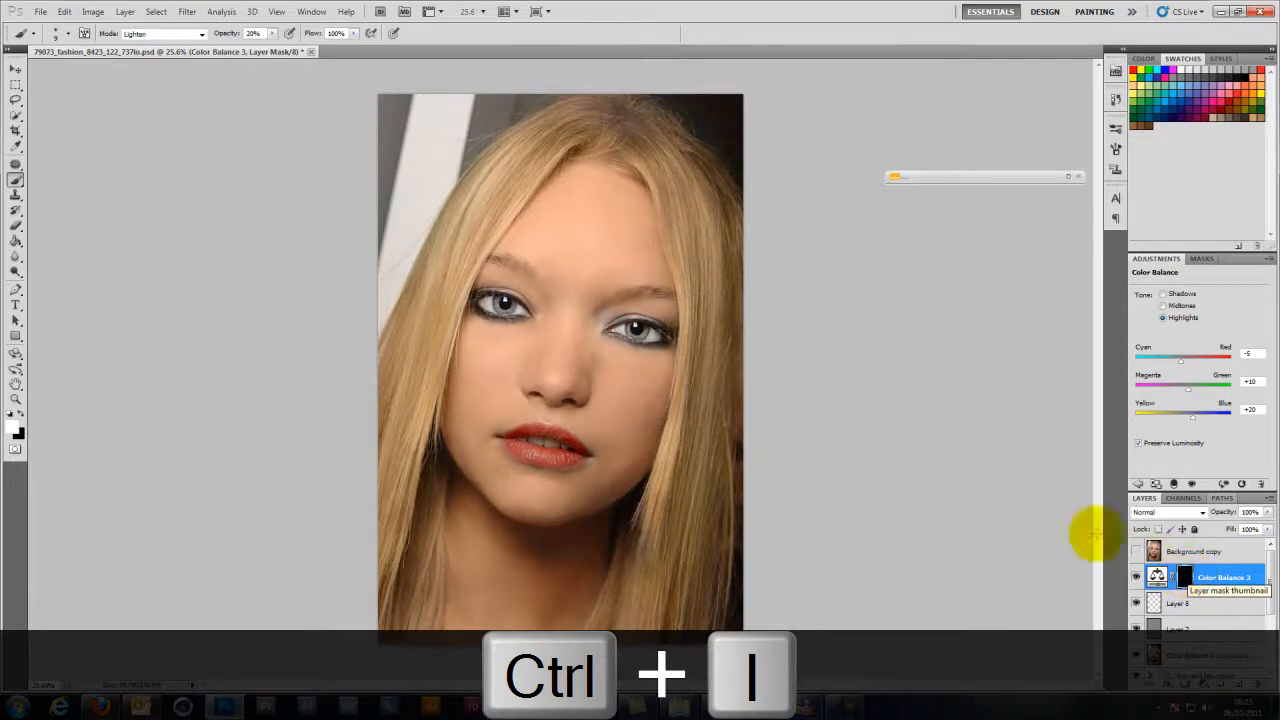
{"action": "scroll", "coordinate": [766, 414], "scroll_direction": "up", "scroll_amount": 3}
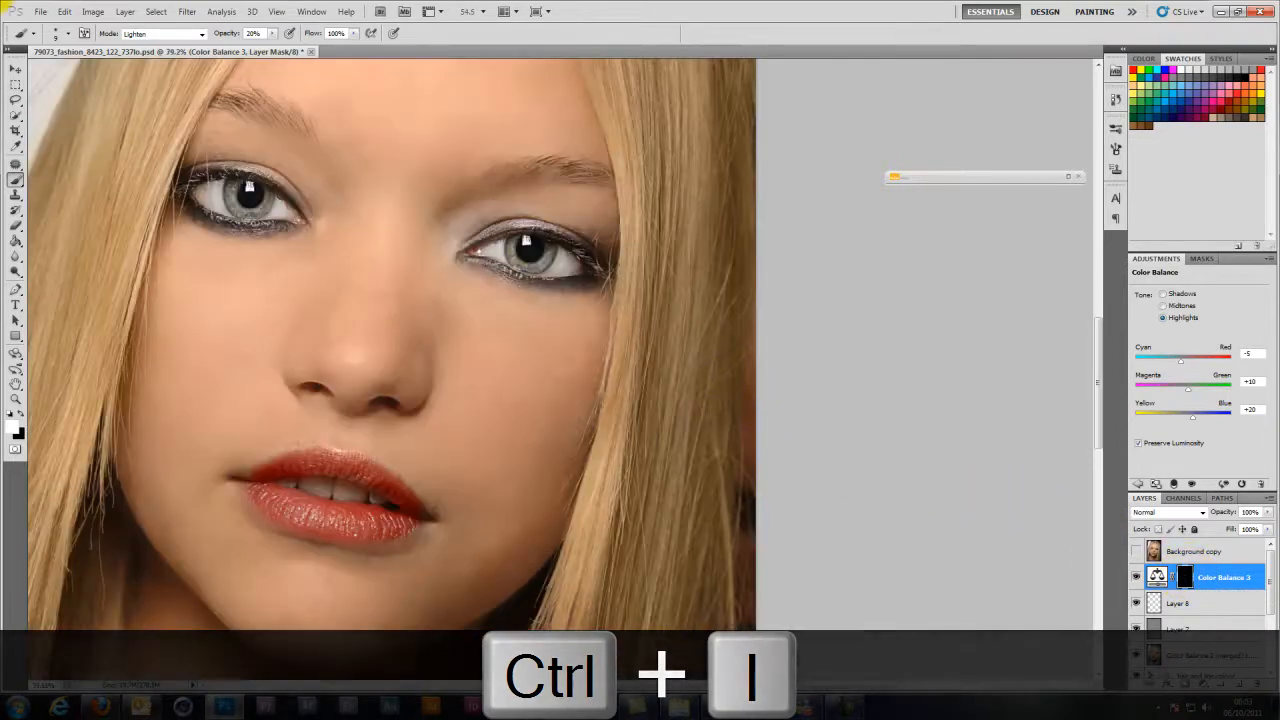
{"action": "scroll", "coordinate": [780, 410], "scroll_direction": "up", "scroll_amount": 2}
{"action": "key", "text": "0"}
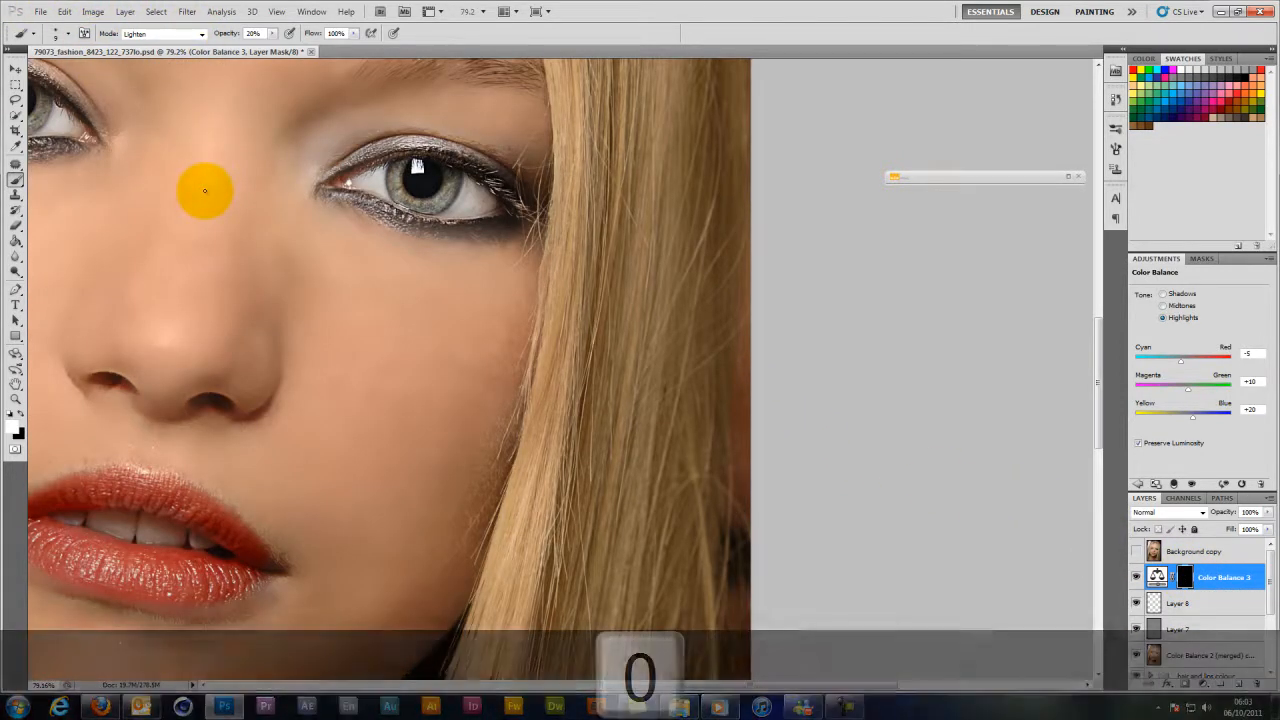
{"action": "key", "text": "0"}
{"action": "left_click_drag", "start_coordinate": [445, 208], "coordinate": [432, 198]}
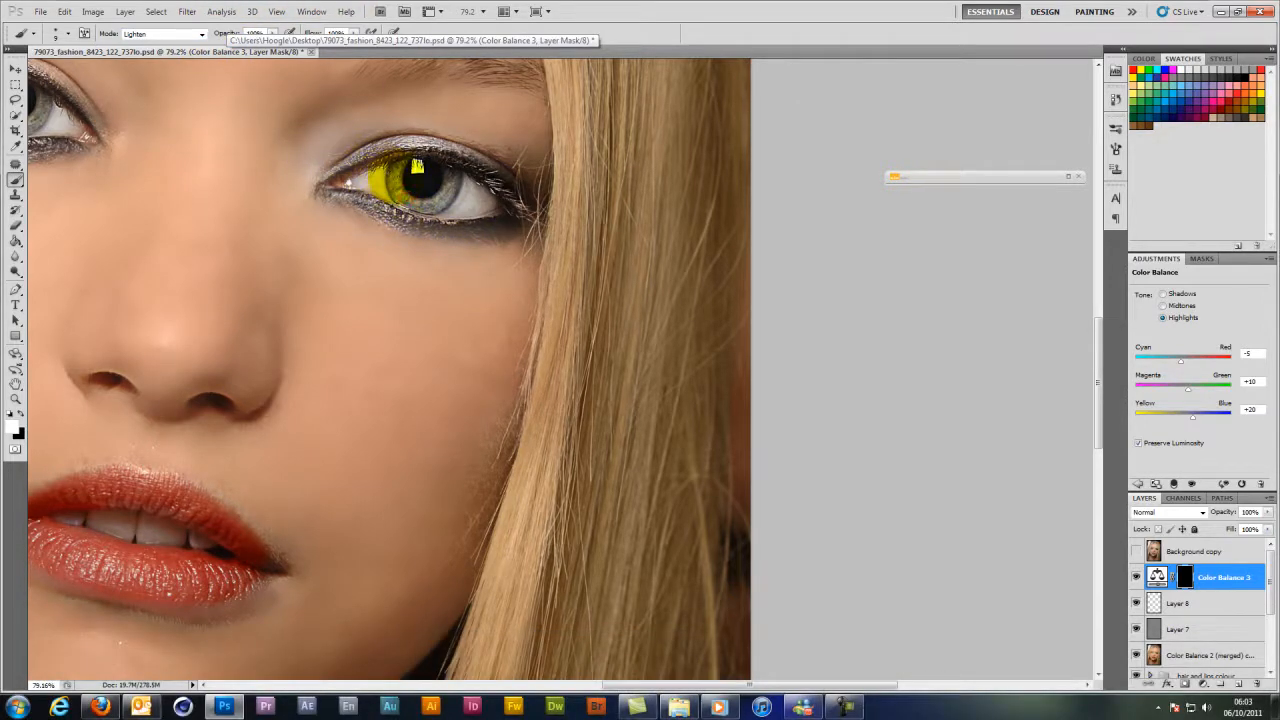
{"action": "left_click", "coordinate": [190, 33]}
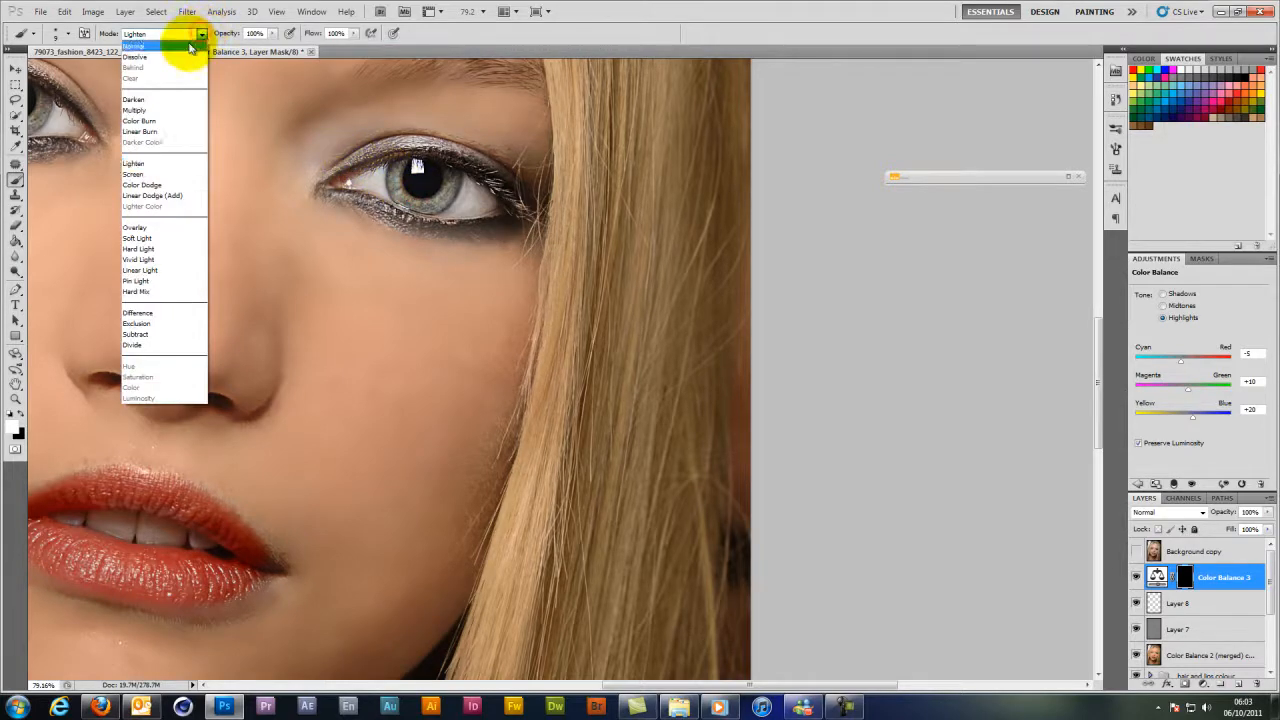
{"action": "left_click", "coordinate": [188, 42]}
Reveal the color balance tint on both irises by painting white on the mask with a larger brush.
{"action": "key", "text": "bracketright"}
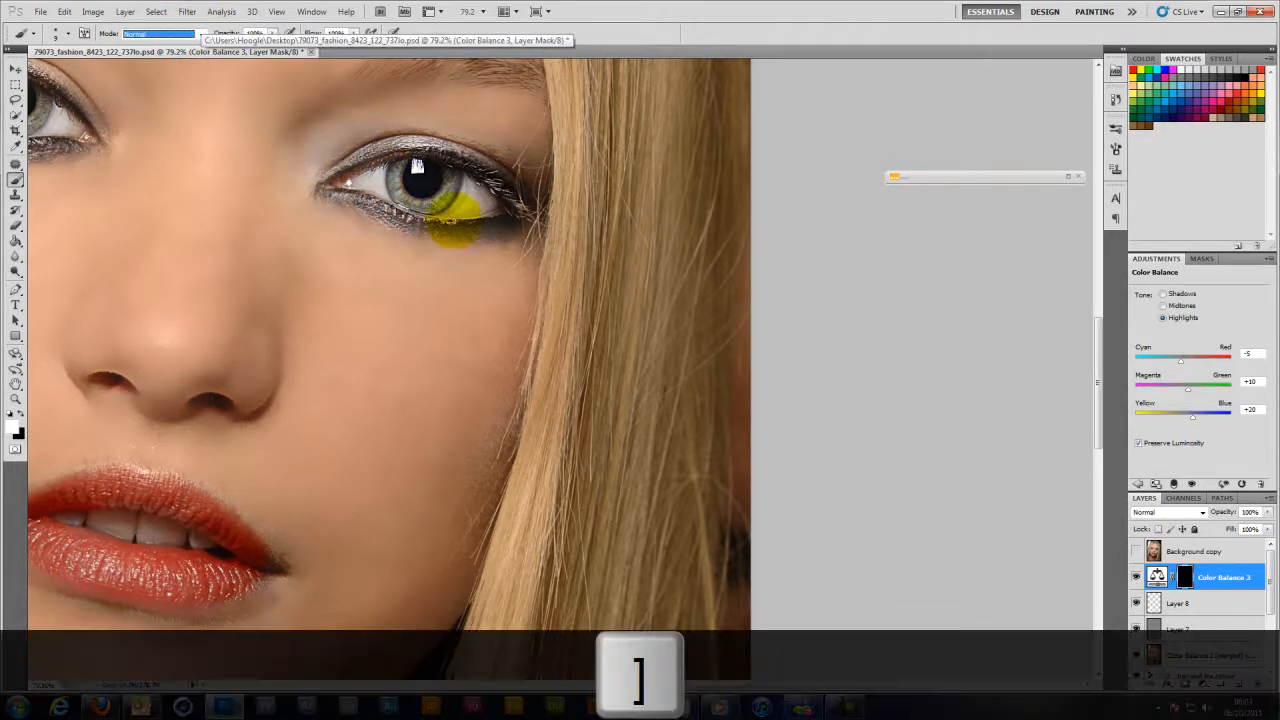
{"action": "left_click", "coordinate": [393, 170]}
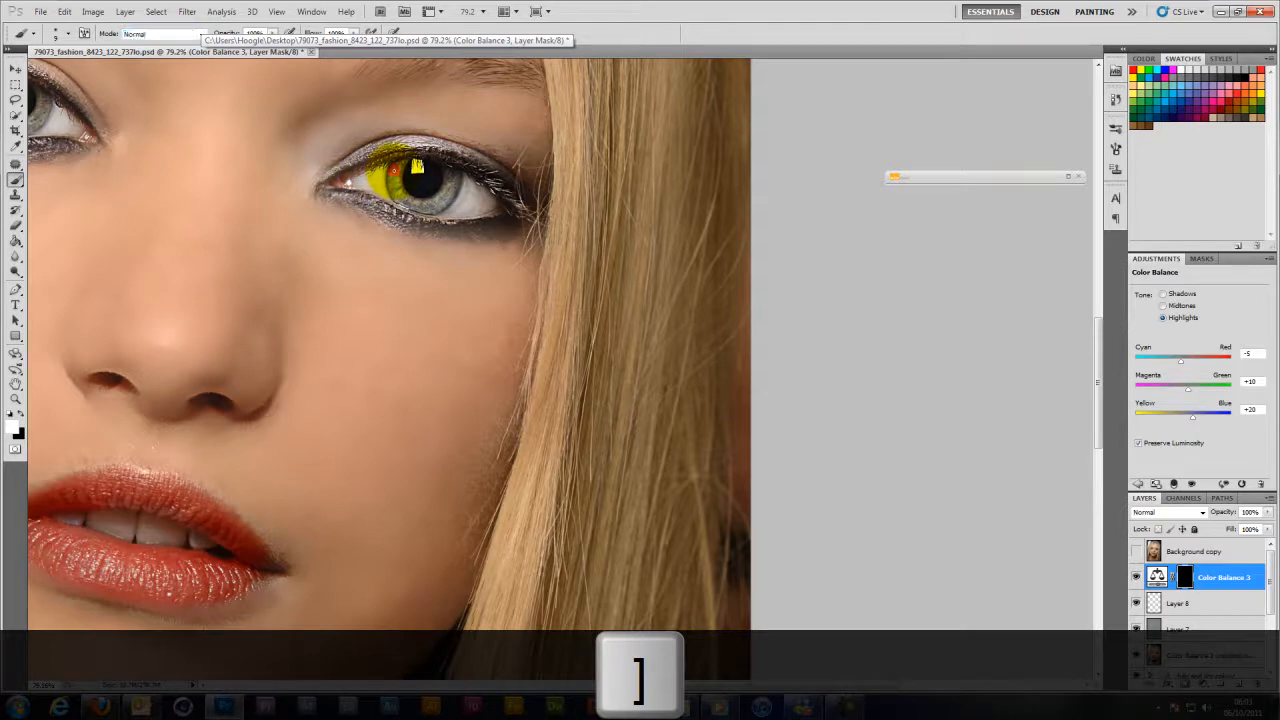
{"action": "mouse_move", "coordinate": [394, 172]}
{"action": "left_mouse_down"}
{"action": "mouse_move", "coordinate": [408, 203]}
{"action": "mouse_move", "coordinate": [443, 200]}
{"action": "mouse_move", "coordinate": [449, 177]}
{"action": "mouse_move", "coordinate": [434, 194]}
{"action": "mouse_move", "coordinate": [397, 183]}
{"action": "left_mouse_up"}
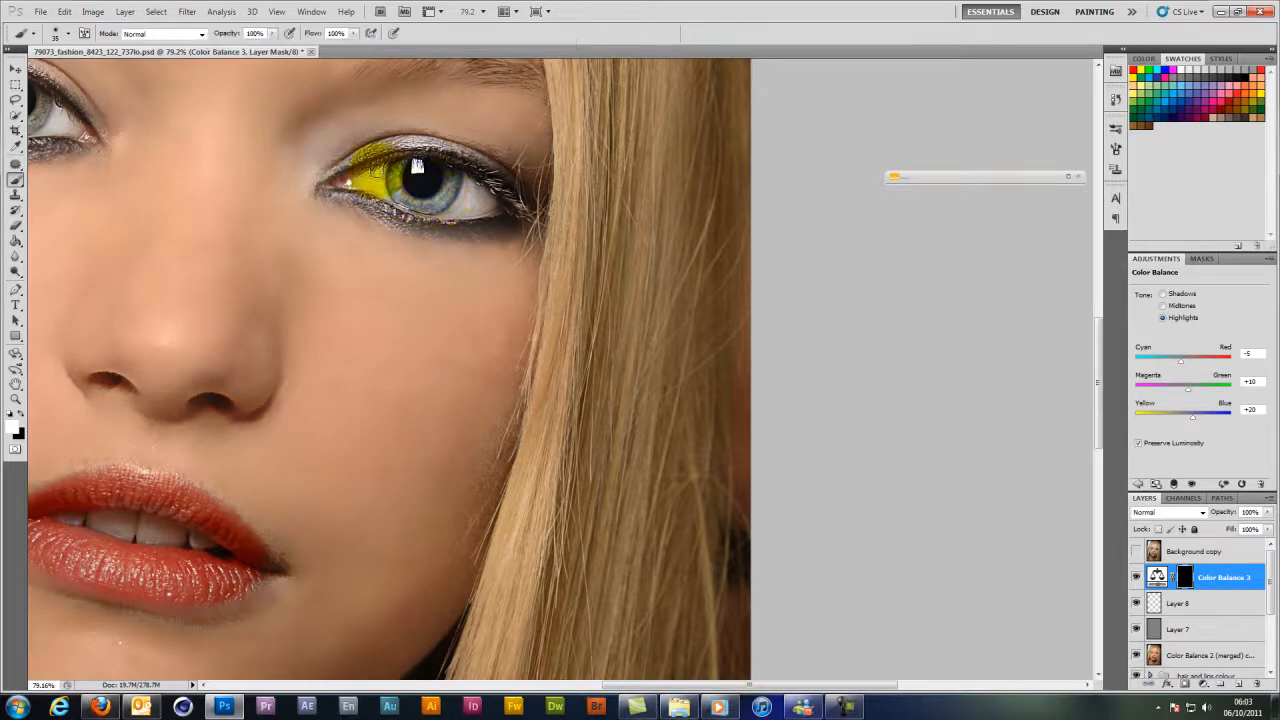
{"action": "key", "text": "space"}
{"action": "left_click_drag", "start_coordinate": [188, 184], "coordinate": [404, 243]}
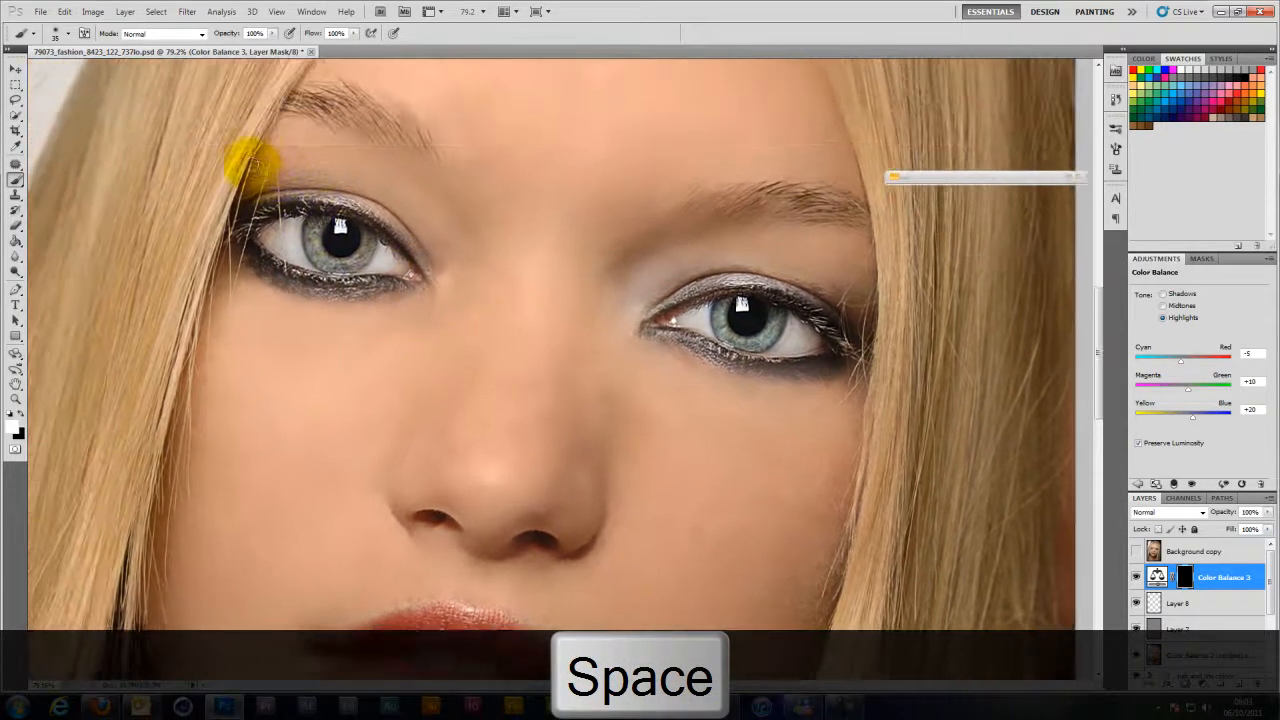
{"action": "mouse_move", "coordinate": [327, 266]}
{"action": "left_mouse_down"}
{"action": "mouse_move", "coordinate": [322, 251]}
{"action": "mouse_move", "coordinate": [370, 273]}
{"action": "mouse_move", "coordinate": [375, 252]}
{"action": "mouse_move", "coordinate": [349, 277]}
{"action": "mouse_move", "coordinate": [257, 180]}
{"action": "left_mouse_up"}
{"action": "left_click", "coordinate": [609, 309], "text": "ctrl+alt"}
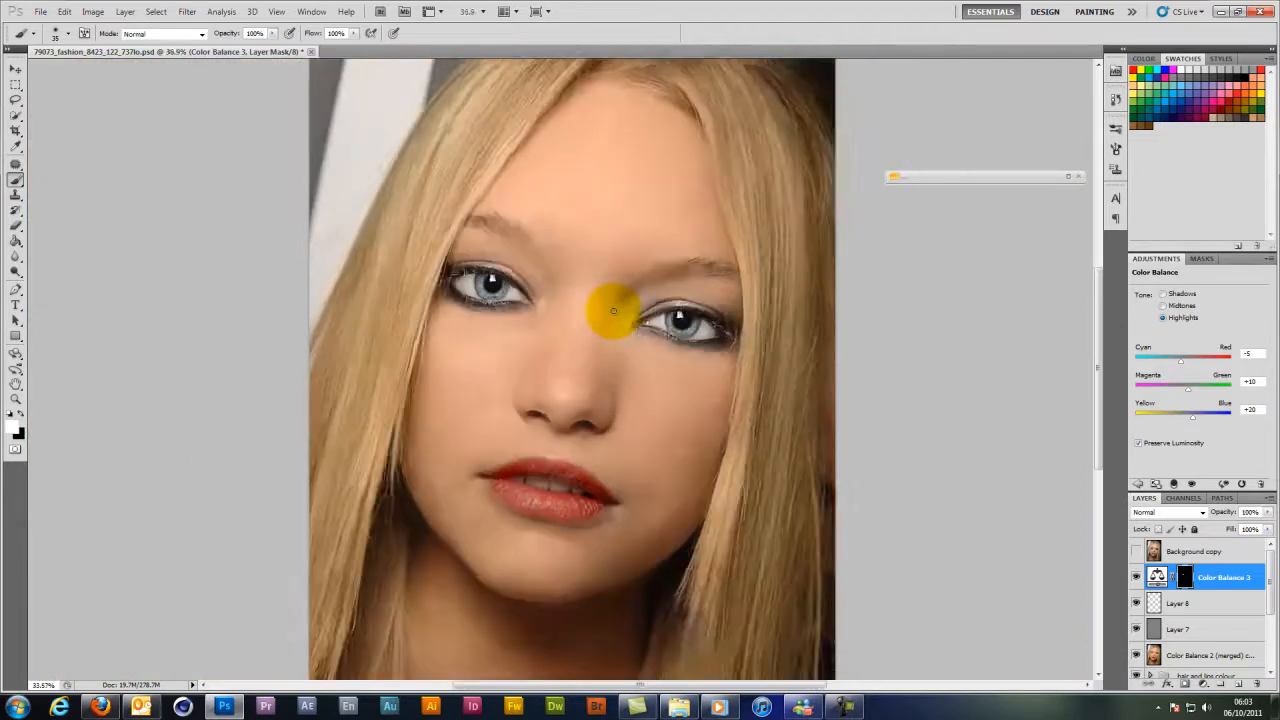
{"action": "left_click_drag", "start_coordinate": [613, 311], "coordinate": [613, 311]}
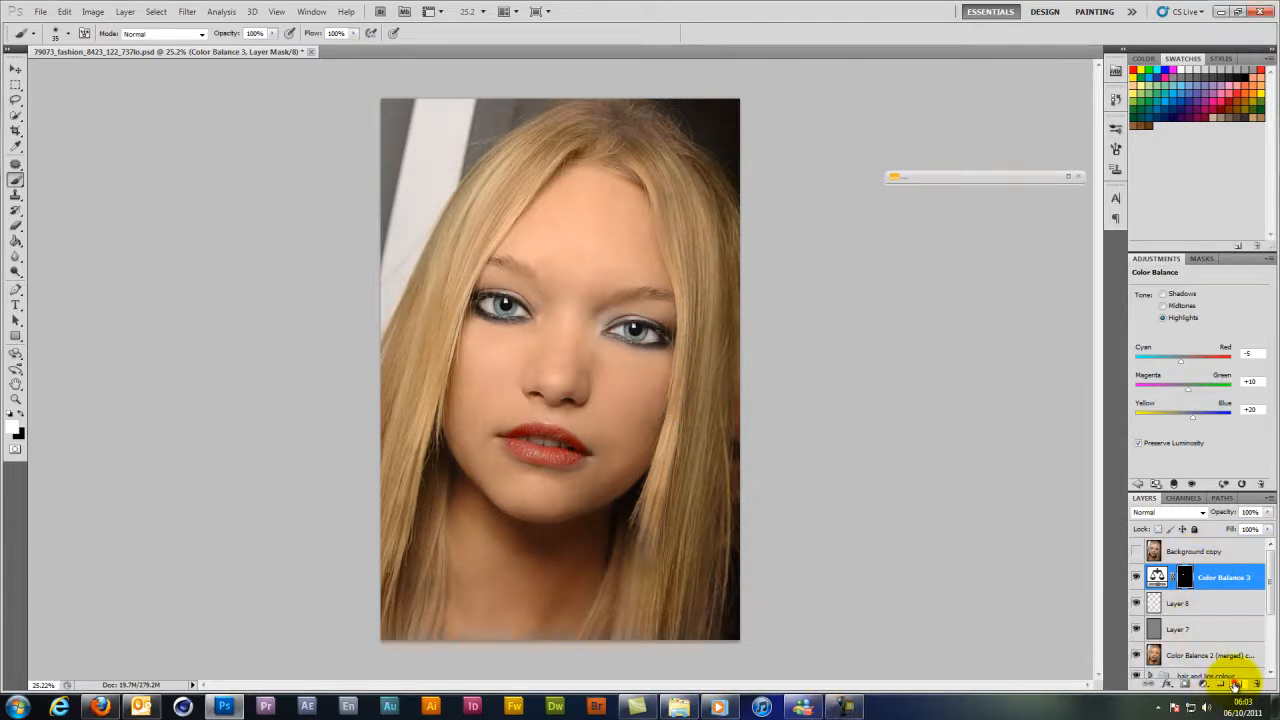
Paint bright blue eyeliner around both eyes on a new layer, set its blend mode to Color, and switch to the Eraser.
{"action": "left_click", "coordinate": [1236, 685]}
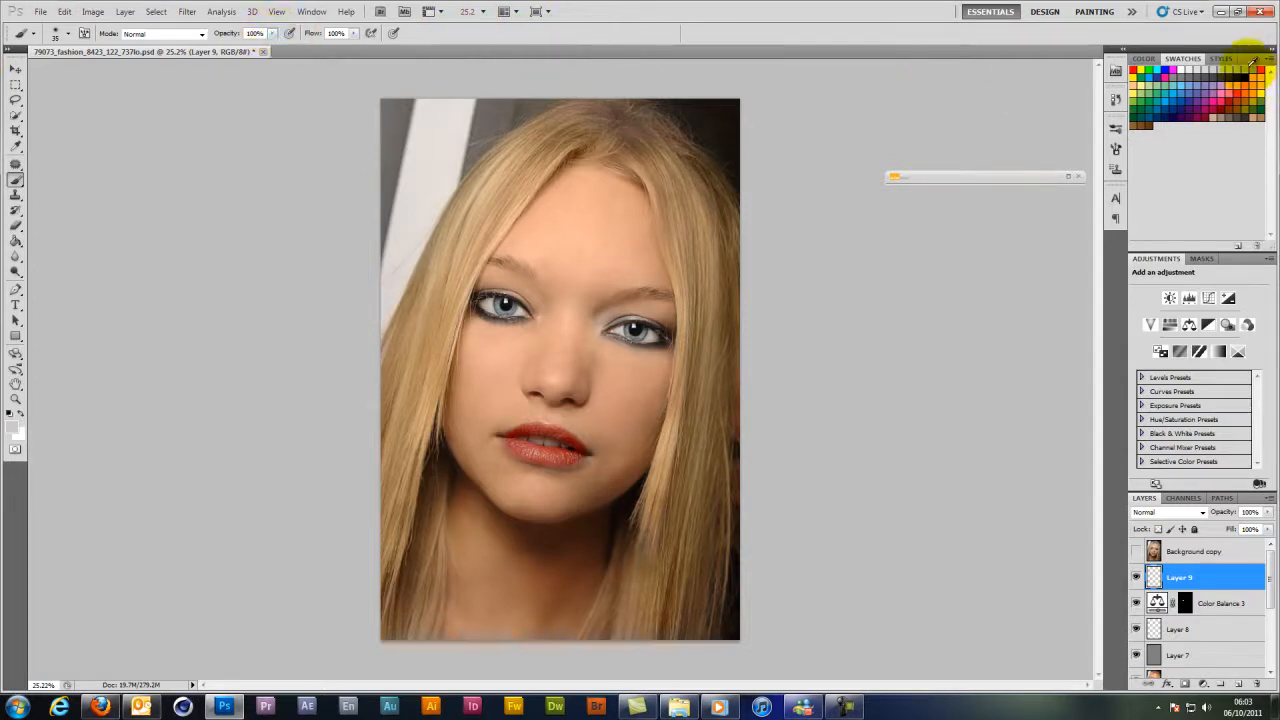
{"action": "left_click", "coordinate": [1173, 93]}
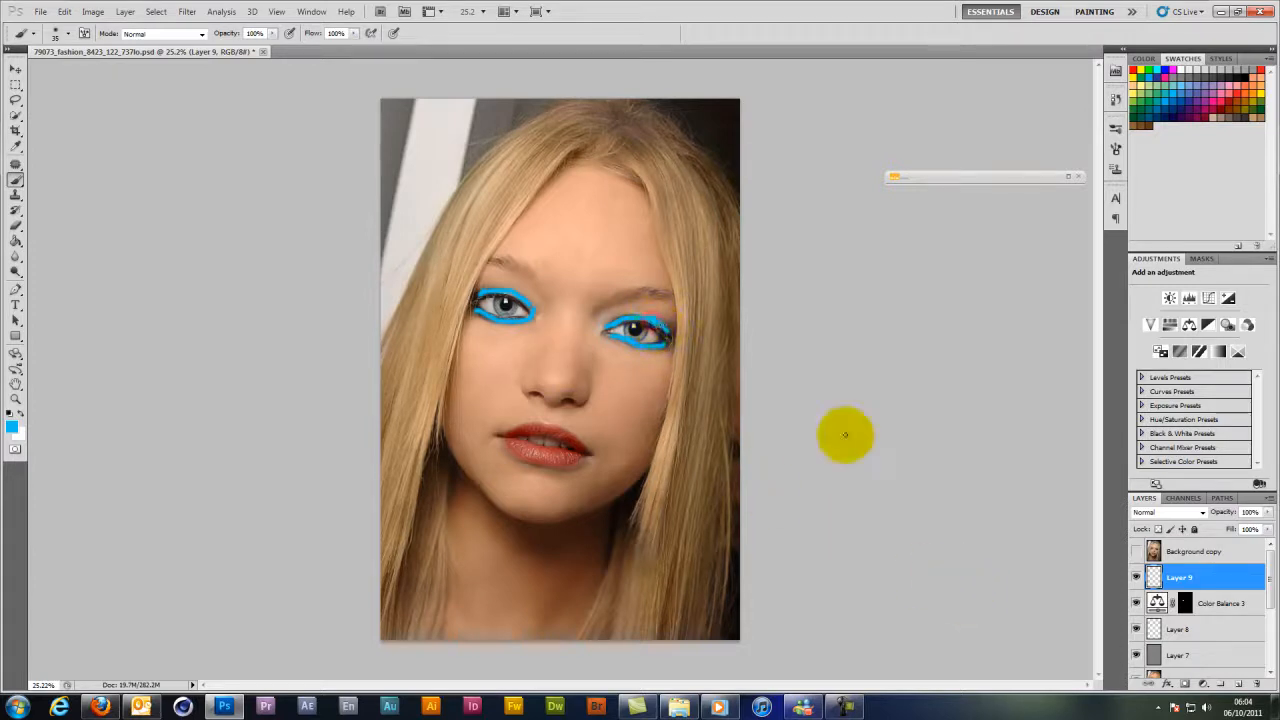
{"action": "left_click", "coordinate": [1184, 512]}
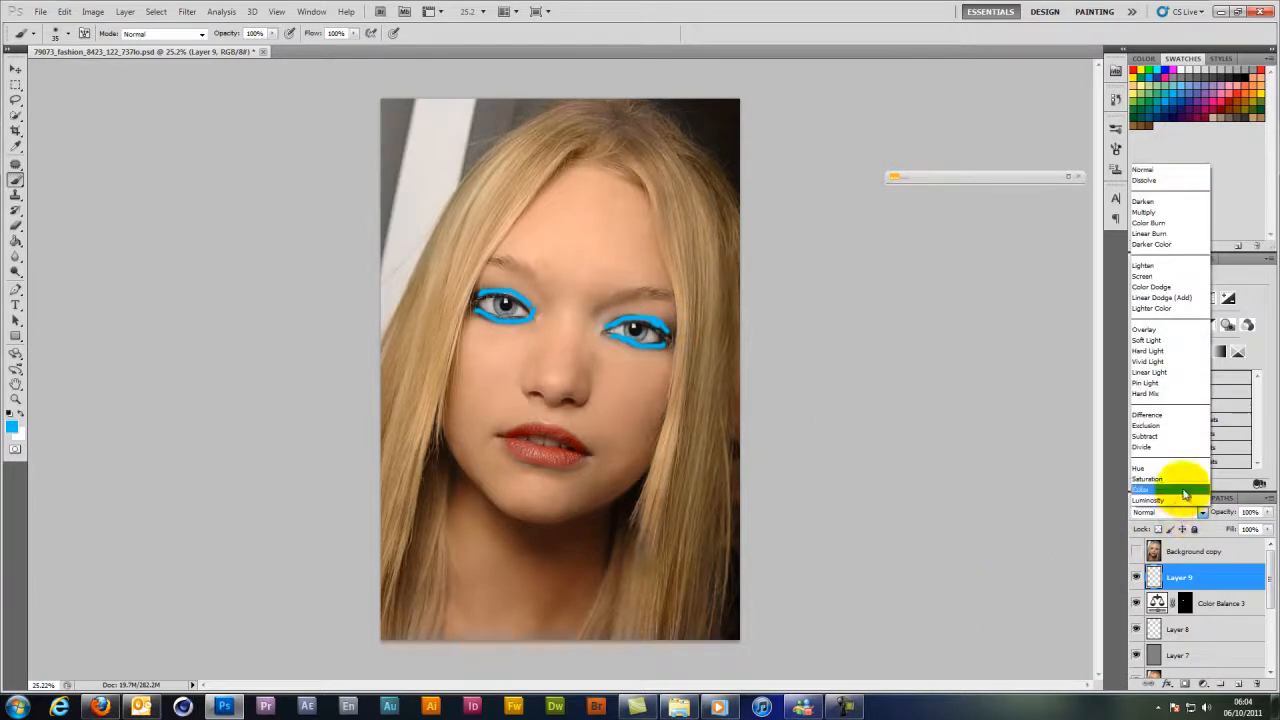
{"action": "left_click", "coordinate": [1183, 490]}
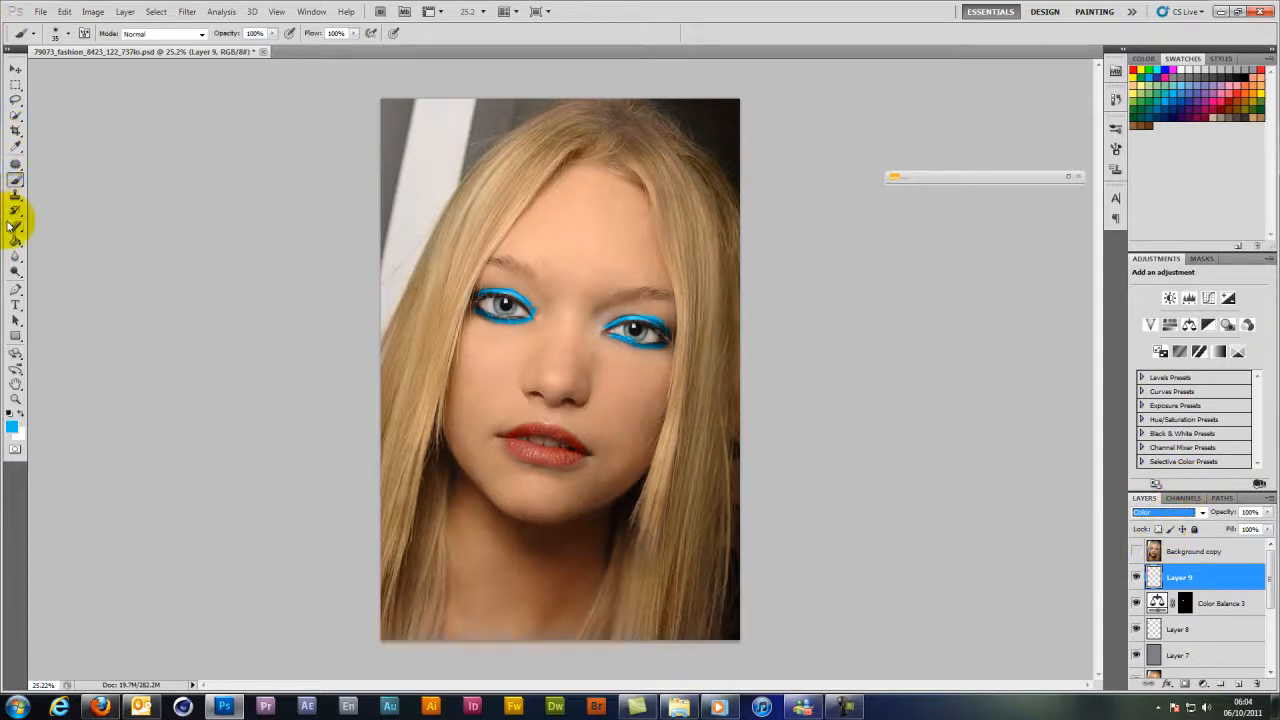
{"action": "left_click", "coordinate": [15, 224]}
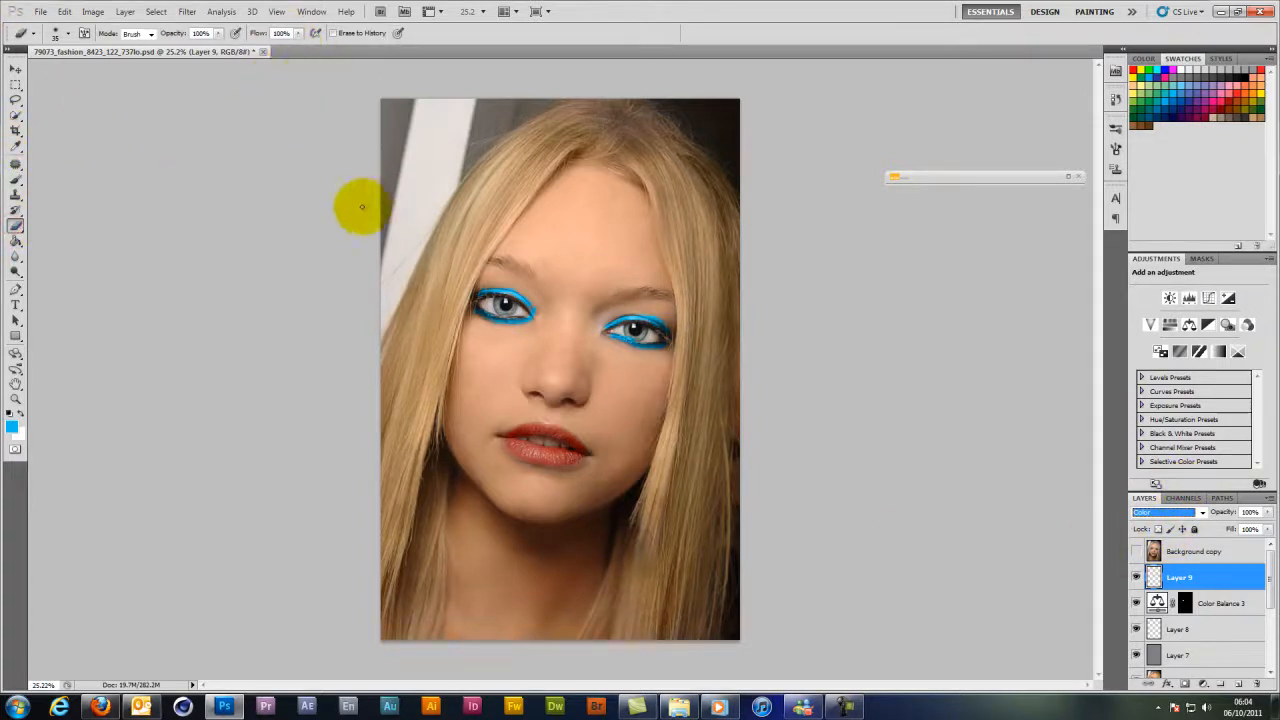
{"action": "key", "text": "ctrl+i"}
{"action": "key", "text": "ctrl+z"}
{"action": "key", "text": "ctrl+z"}
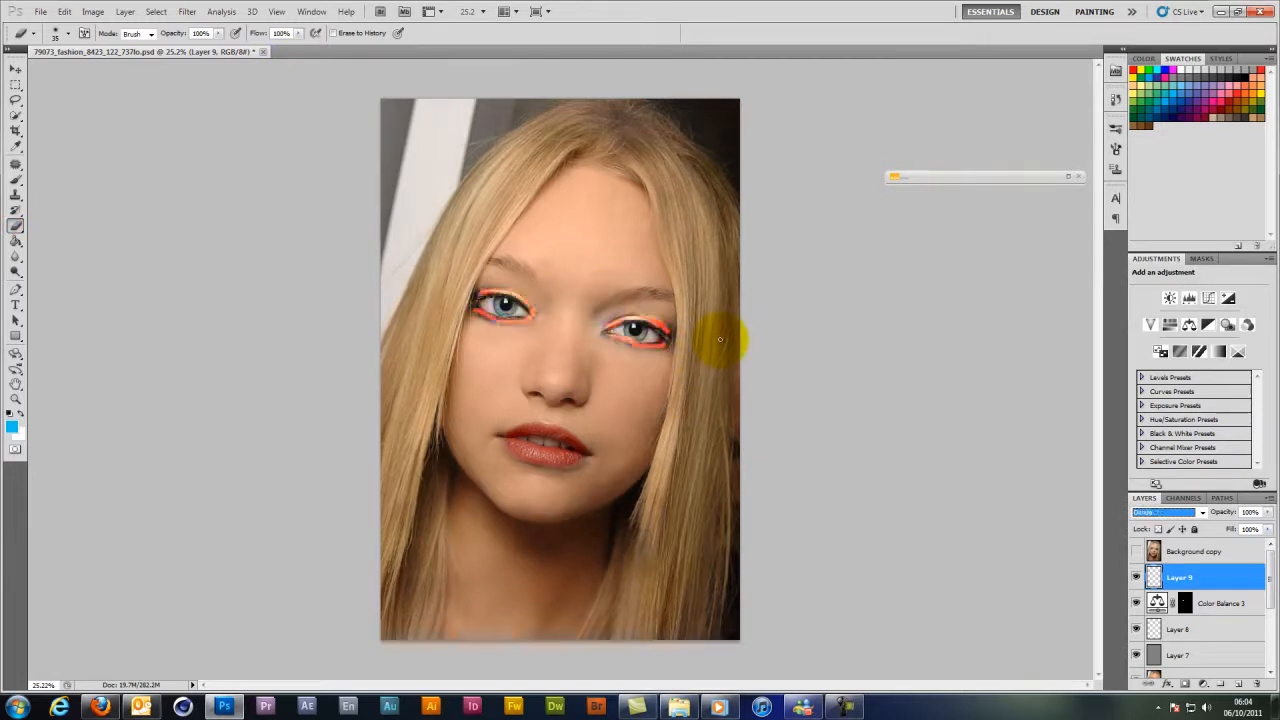
{"action": "key", "text": "ctrl+z"}
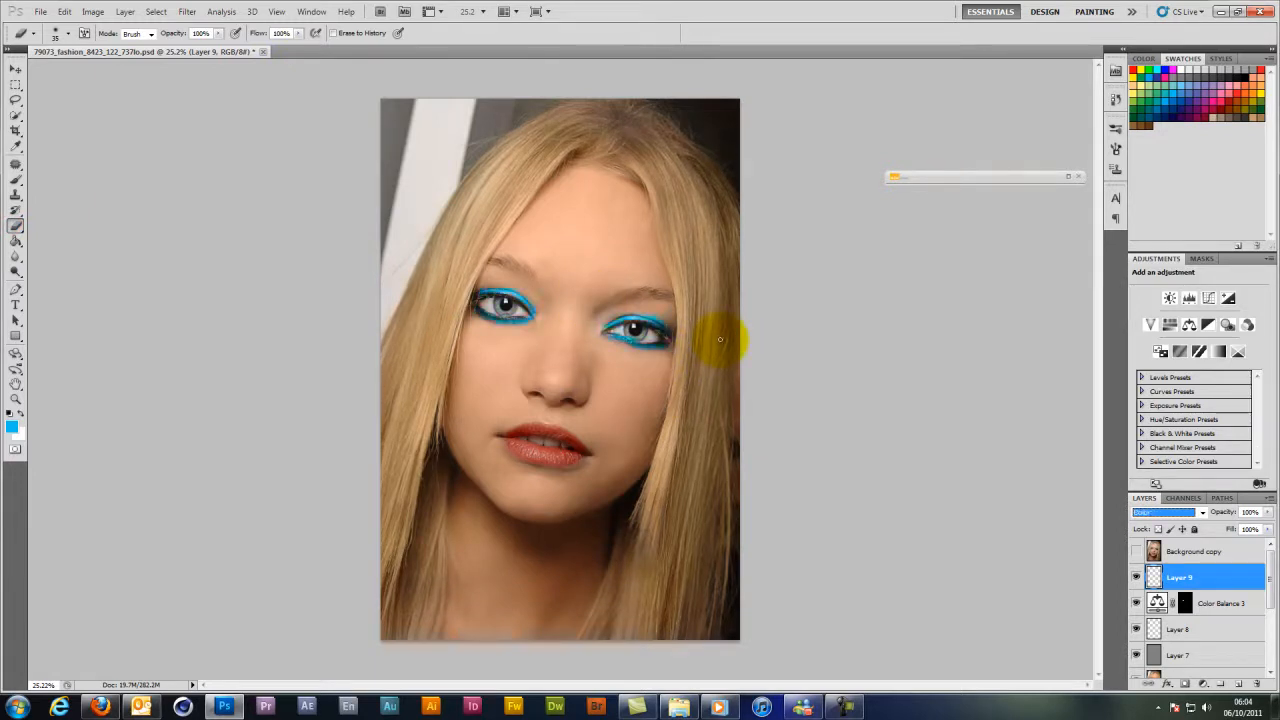
{"action": "left_click", "coordinate": [812, 325]}
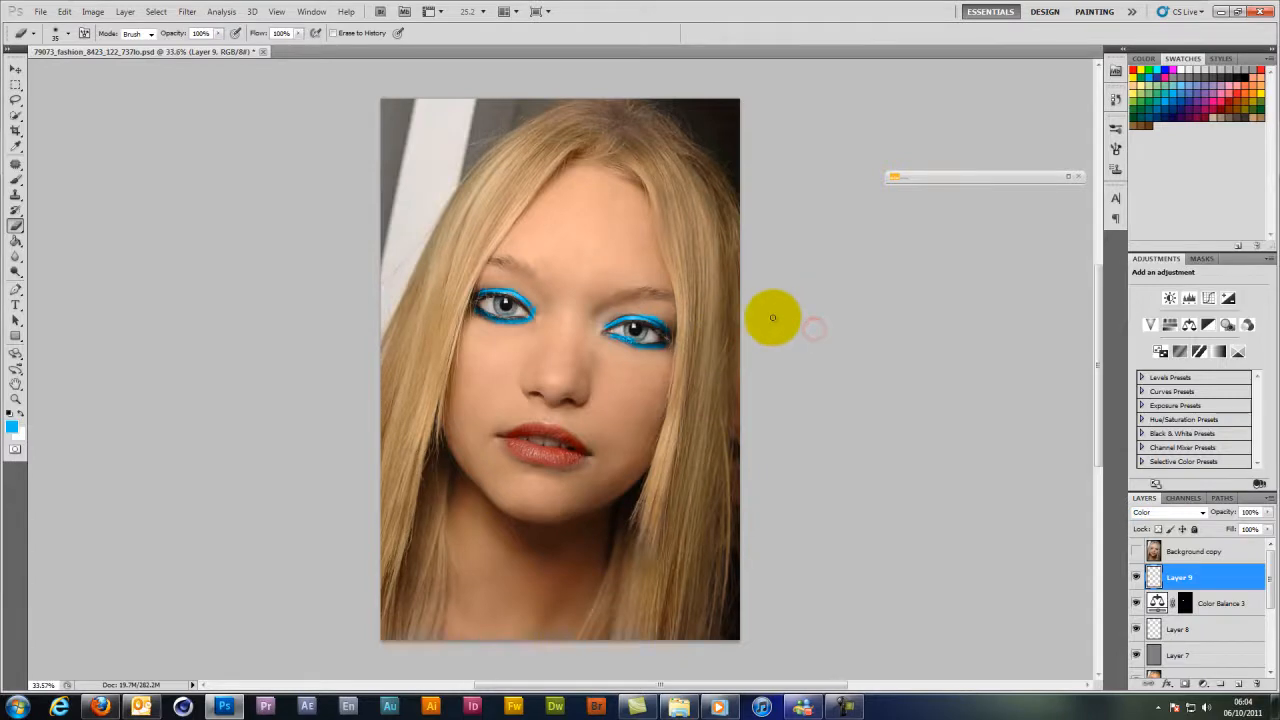
Erase the excess blue along the upper and lower liner edges of the model's left eye.
{"action": "scroll", "coordinate": [772, 318], "scroll_direction": "up", "scroll_amount": 4}
{"action": "mouse_move", "coordinate": [548, 302]}
{"action": "left_mouse_down"}
{"action": "mouse_move", "coordinate": [468, 294]}
{"action": "mouse_move", "coordinate": [543, 316]}
{"action": "mouse_move", "coordinate": [478, 299]}
{"action": "left_mouse_up"}
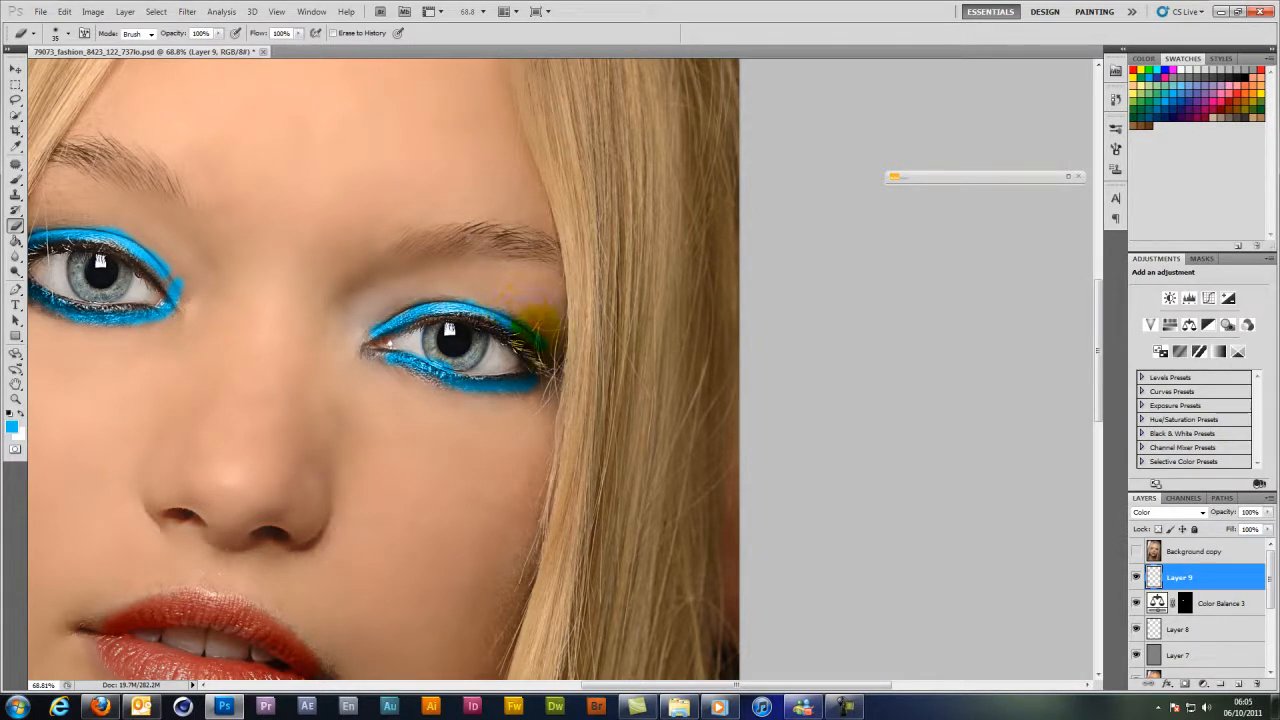
{"action": "mouse_move", "coordinate": [548, 338]}
{"action": "left_mouse_down"}
{"action": "mouse_move", "coordinate": [523, 297]}
{"action": "mouse_move", "coordinate": [431, 291]}
{"action": "left_mouse_up"}
{"action": "key", "text": "ctrl+z"}
{"action": "mouse_move", "coordinate": [485, 388]}
{"action": "left_mouse_down"}
{"action": "mouse_move", "coordinate": [445, 401]}
{"action": "mouse_move", "coordinate": [411, 390]}
{"action": "mouse_move", "coordinate": [451, 363]}
{"action": "mouse_move", "coordinate": [399, 358]}
{"action": "mouse_move", "coordinate": [527, 367]}
{"action": "mouse_move", "coordinate": [437, 359]}
{"action": "left_mouse_up"}
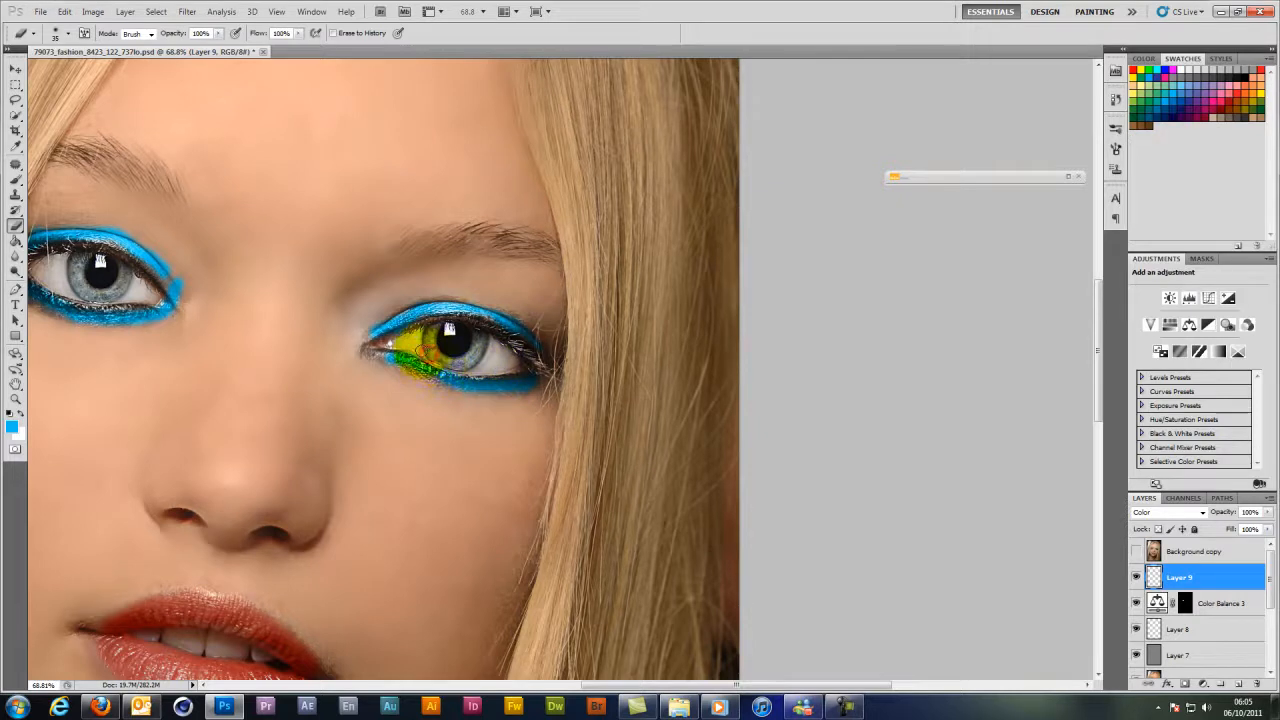
{"action": "key", "text": "ctrl+z"}
{"action": "left_click", "coordinate": [411, 404]}
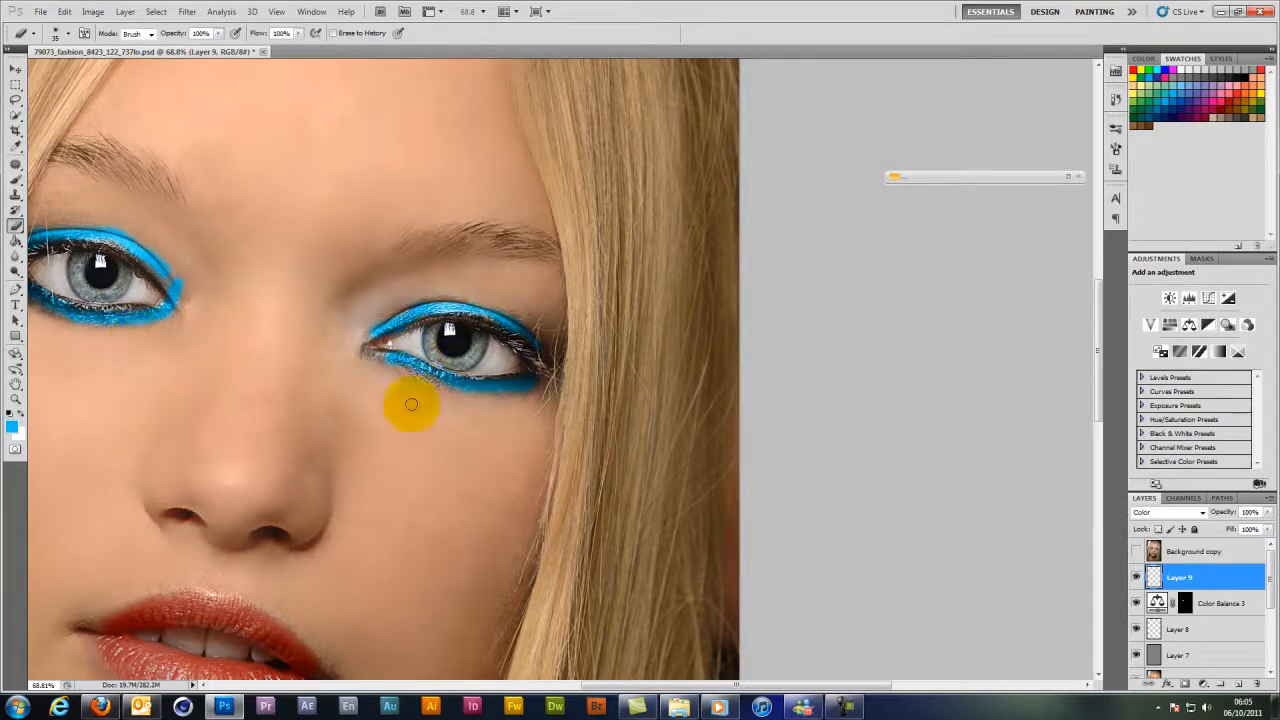
{"action": "mouse_move", "coordinate": [411, 404]}
{"action": "left_mouse_down"}
{"action": "mouse_move", "coordinate": [471, 386]}
{"action": "mouse_move", "coordinate": [553, 392]}
{"action": "mouse_move", "coordinate": [449, 389]}
{"action": "mouse_move", "coordinate": [510, 395]}
{"action": "left_mouse_up"}
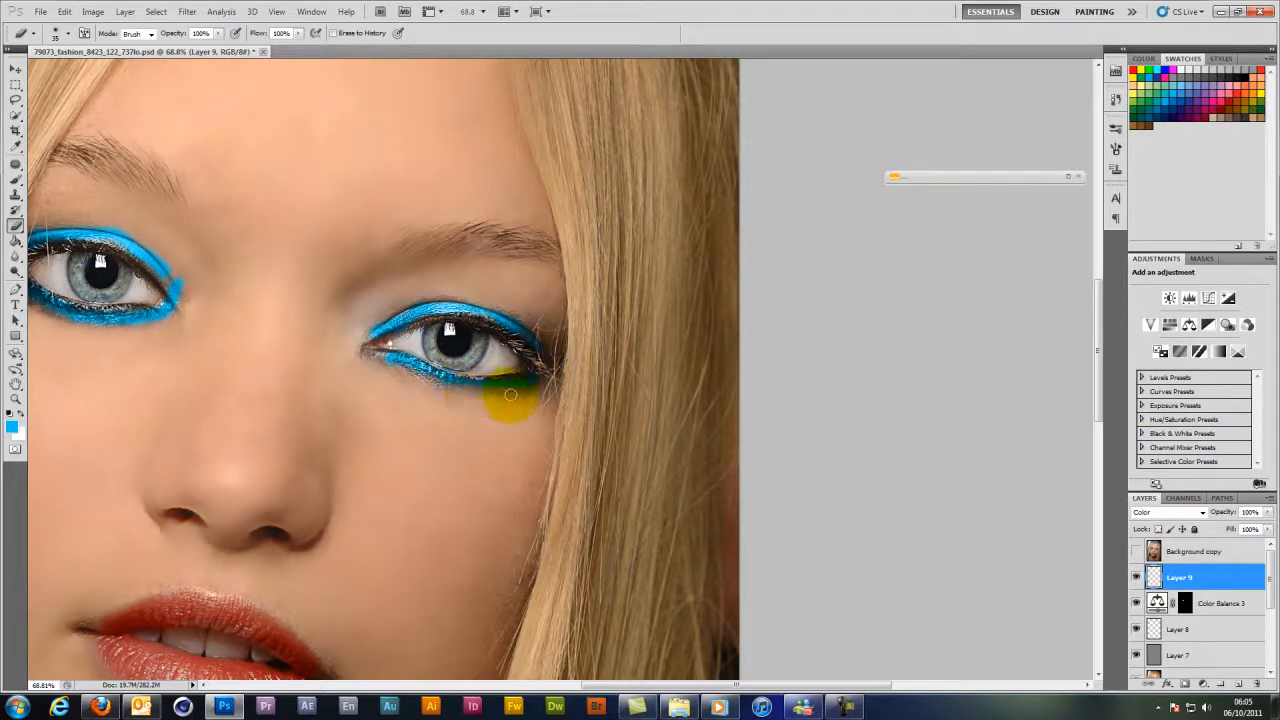
Touch up the blue liner with the brush at the inner corner and lower lid of the model's right eye.
{"action": "key", "text": "space"}
{"action": "left_click_drag", "start_coordinate": [142, 346], "coordinate": [277, 399]}
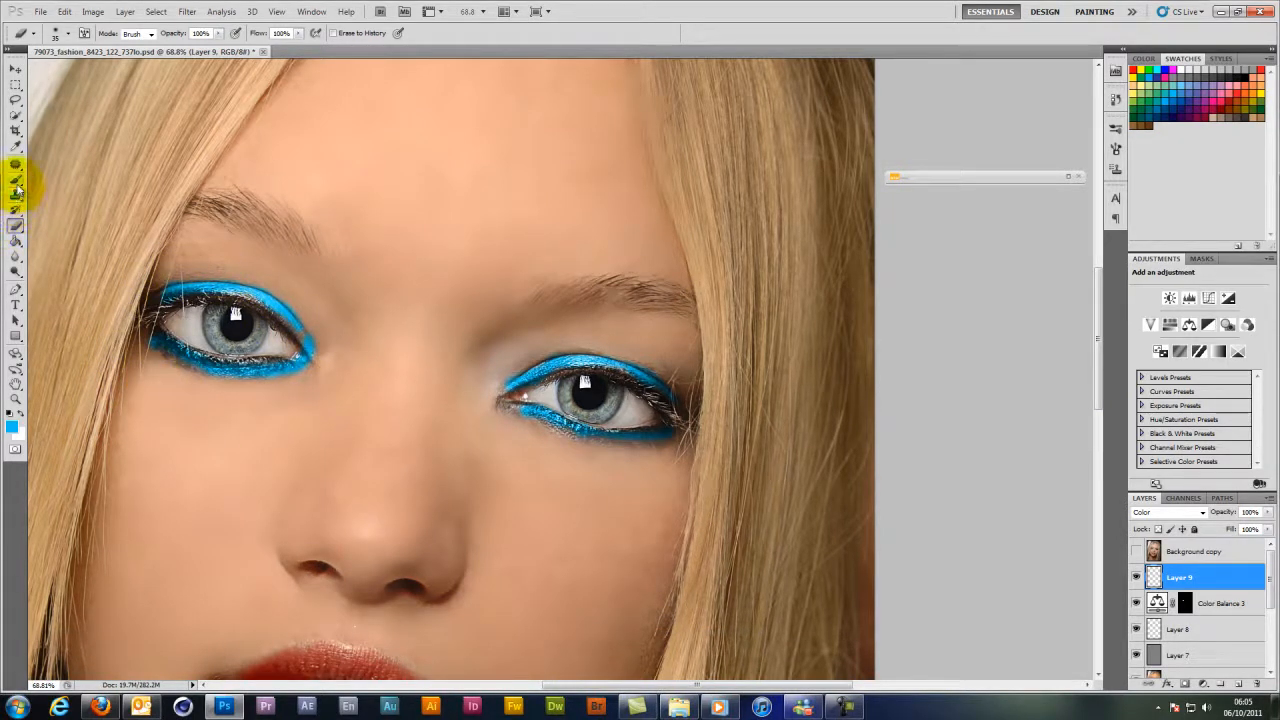
{"action": "left_click", "coordinate": [15, 180]}
{"action": "mouse_move", "coordinate": [330, 350]}
{"action": "left_mouse_down"}
{"action": "mouse_move", "coordinate": [278, 337]}
{"action": "mouse_move", "coordinate": [295, 327]}
{"action": "left_mouse_up"}
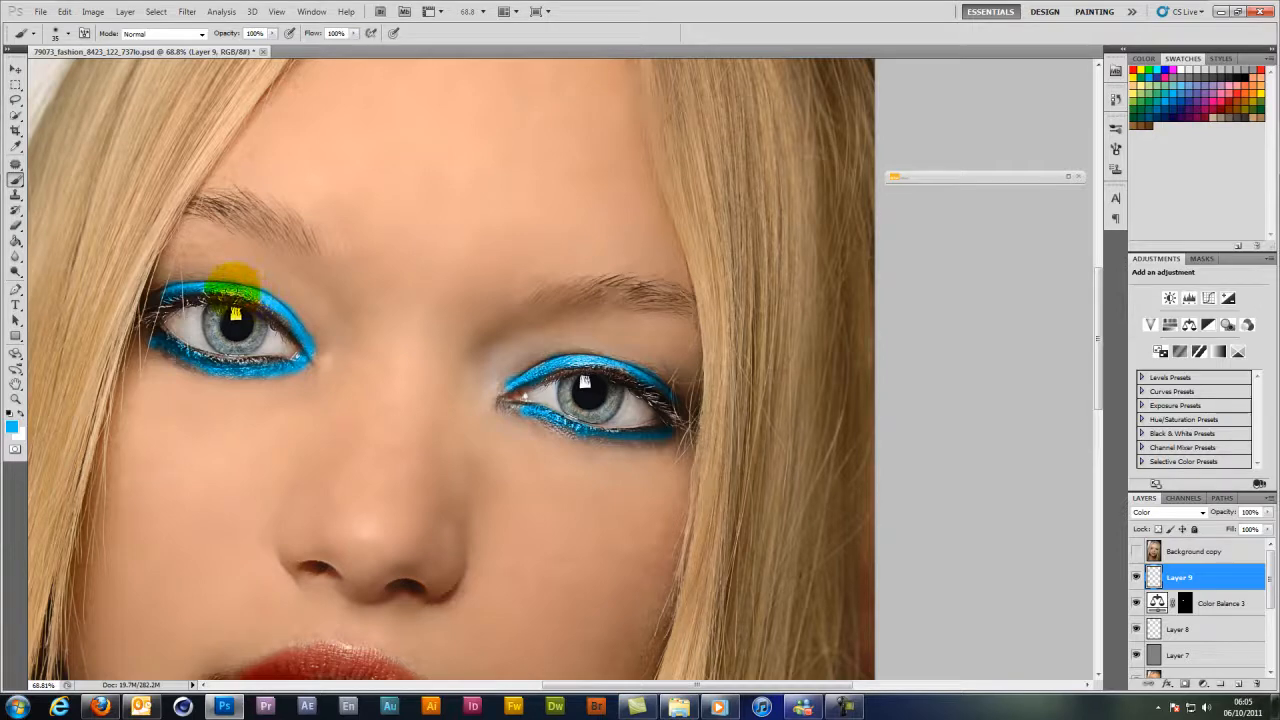
{"action": "left_click_drag", "start_coordinate": [175, 355], "coordinate": [270, 389]}
{"action": "key", "text": "ctrl+z"}
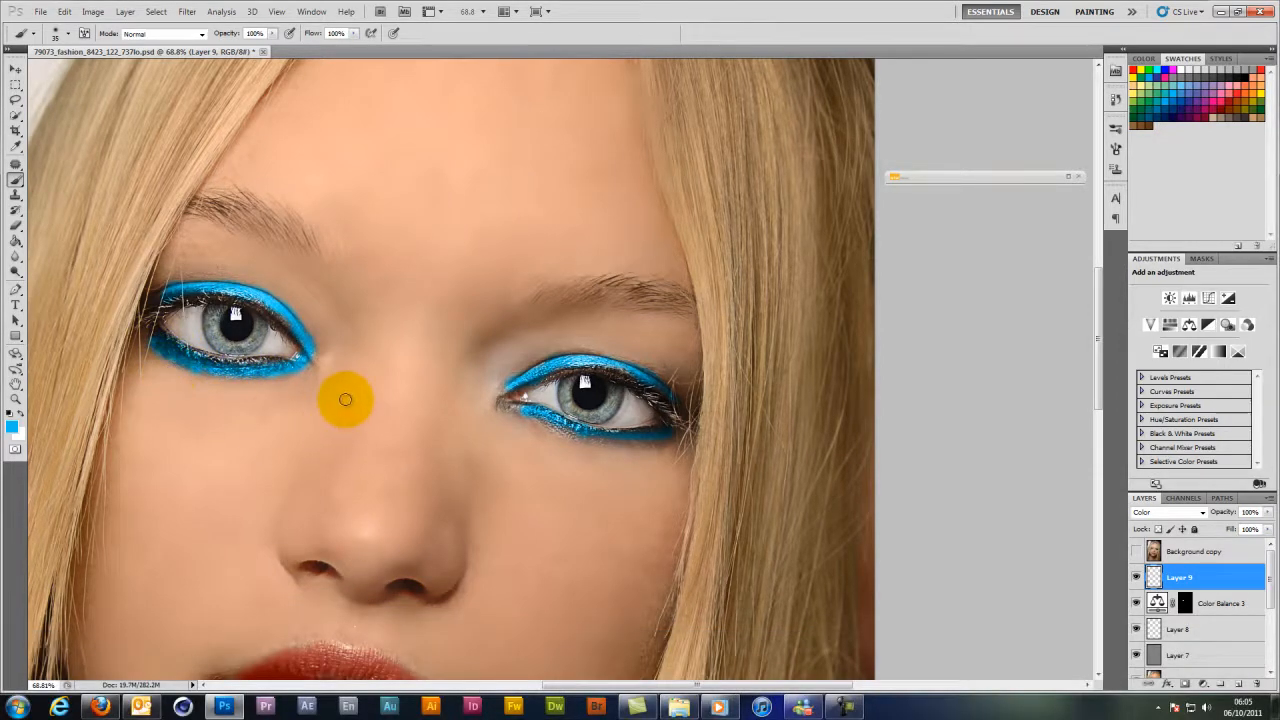
Lower the blue eyeliner layer's opacity to 12%, judging it on the whole portrait.
{"action": "scroll", "coordinate": [345, 400], "scroll_direction": "down", "scroll_amount": 1}
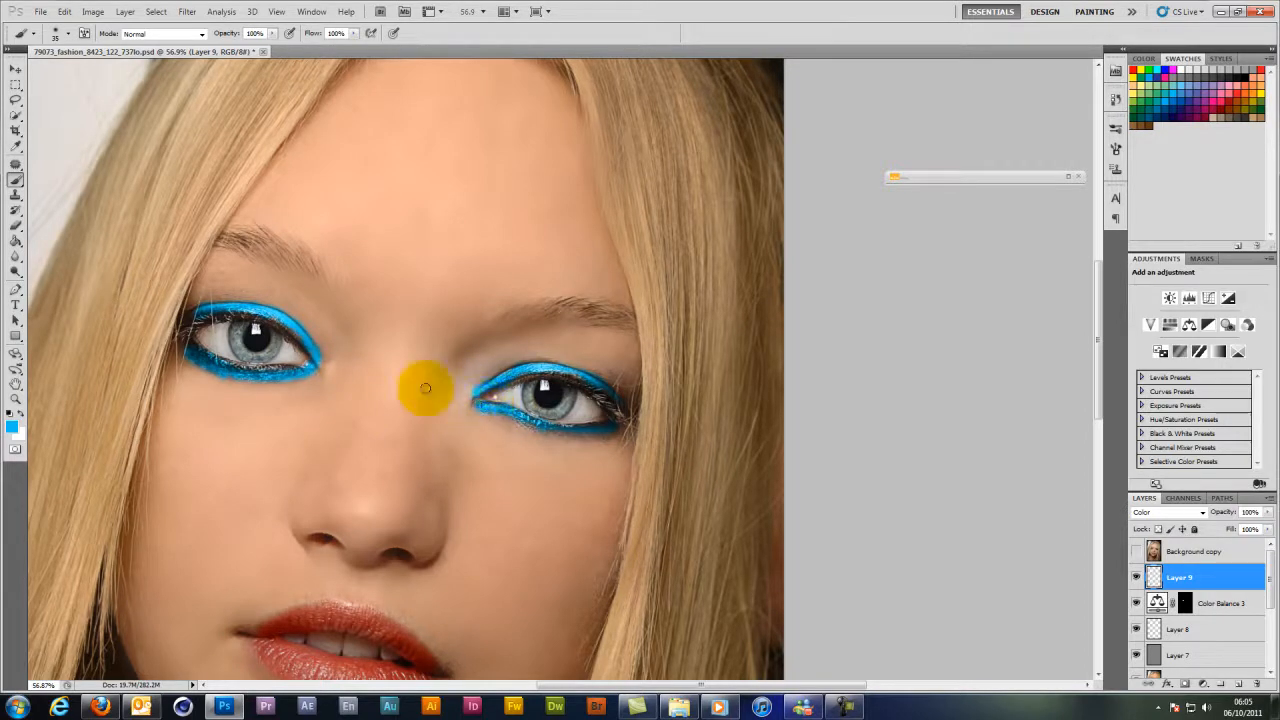
{"action": "scroll", "coordinate": [398, 381], "scroll_direction": "down", "scroll_amount": 2}
{"action": "scroll", "coordinate": [398, 381], "scroll_direction": "down", "scroll_amount": 2}
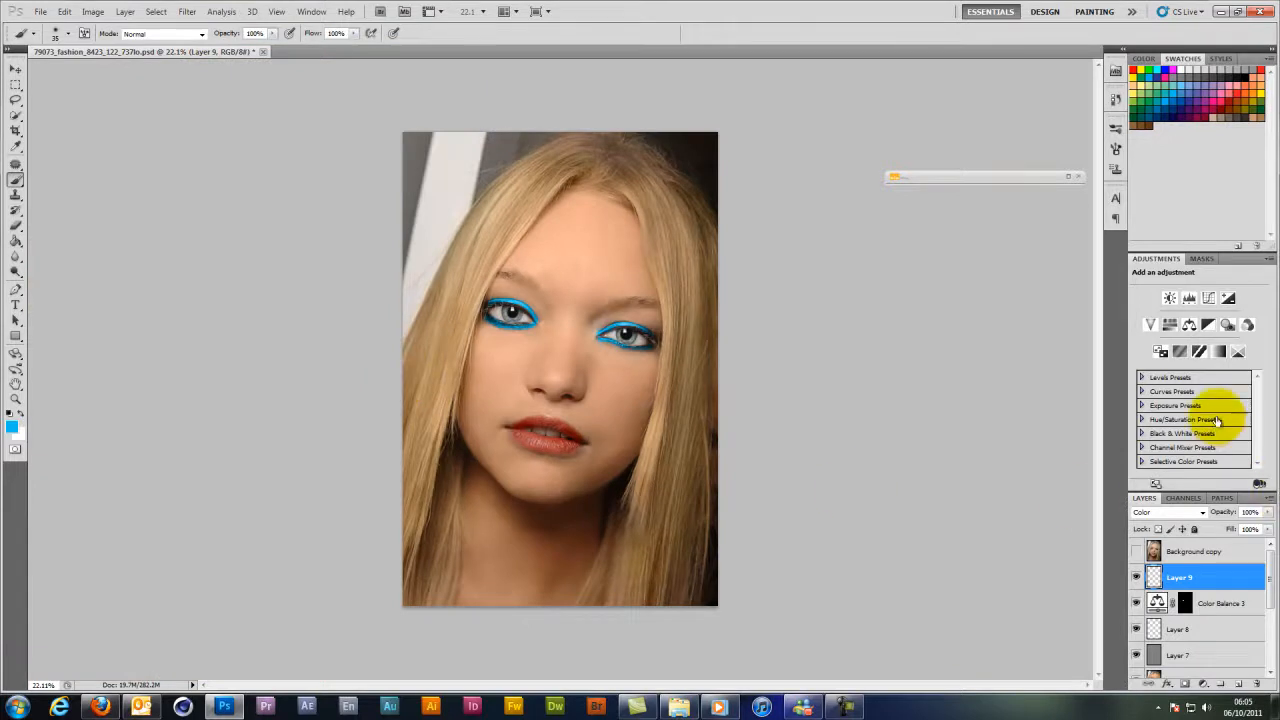
{"action": "left_click", "coordinate": [1267, 512]}
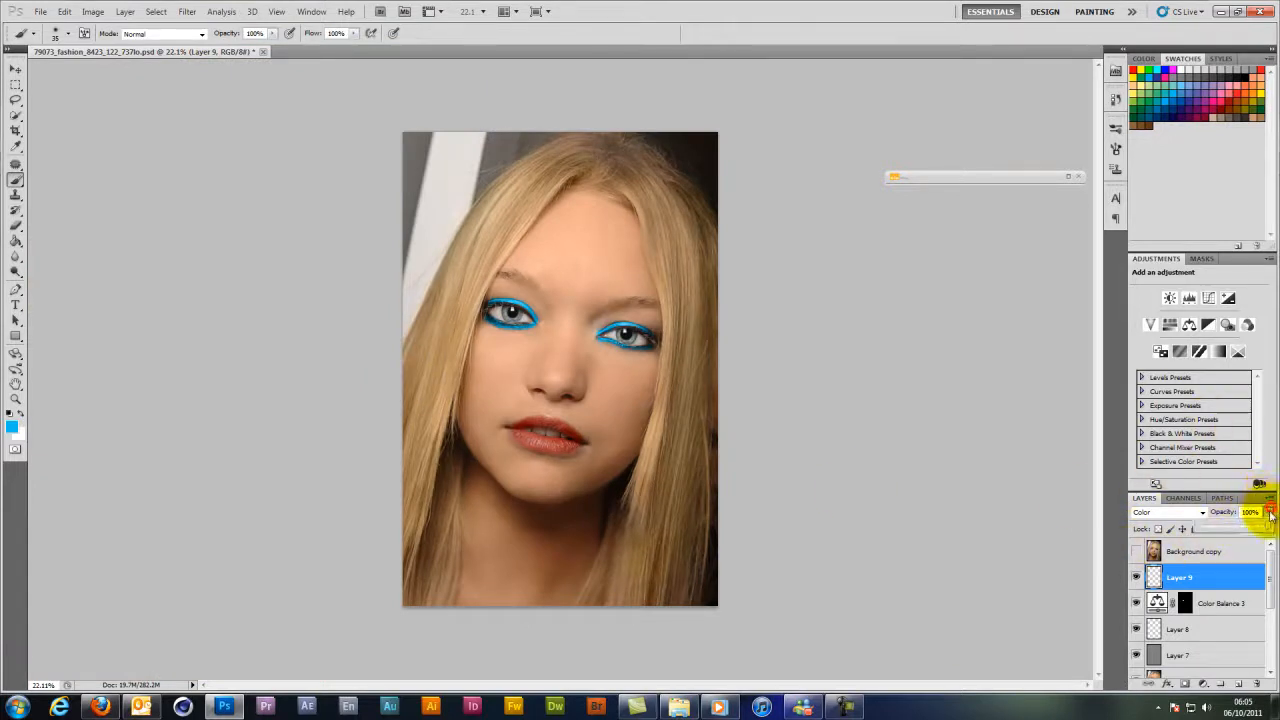
{"action": "left_click_drag", "start_coordinate": [1266, 530], "coordinate": [1220, 532]}
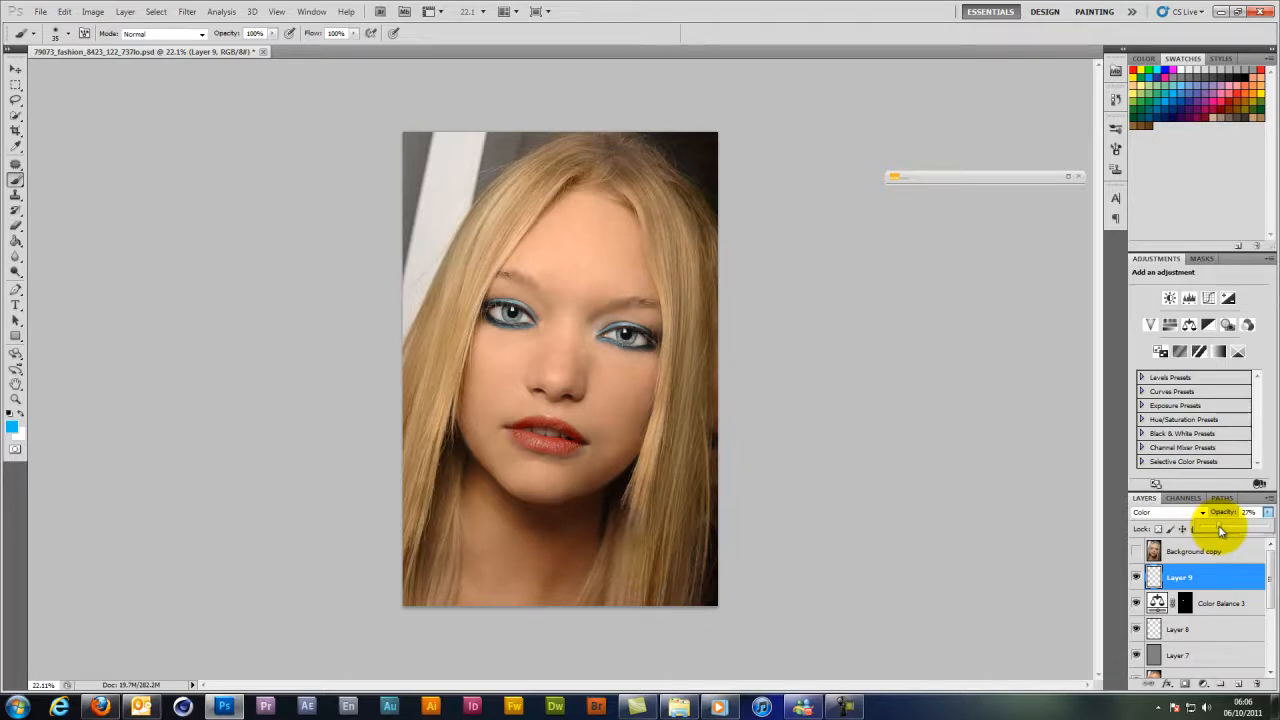
{"action": "left_click_drag", "start_coordinate": [1220, 531], "coordinate": [1210, 531]}
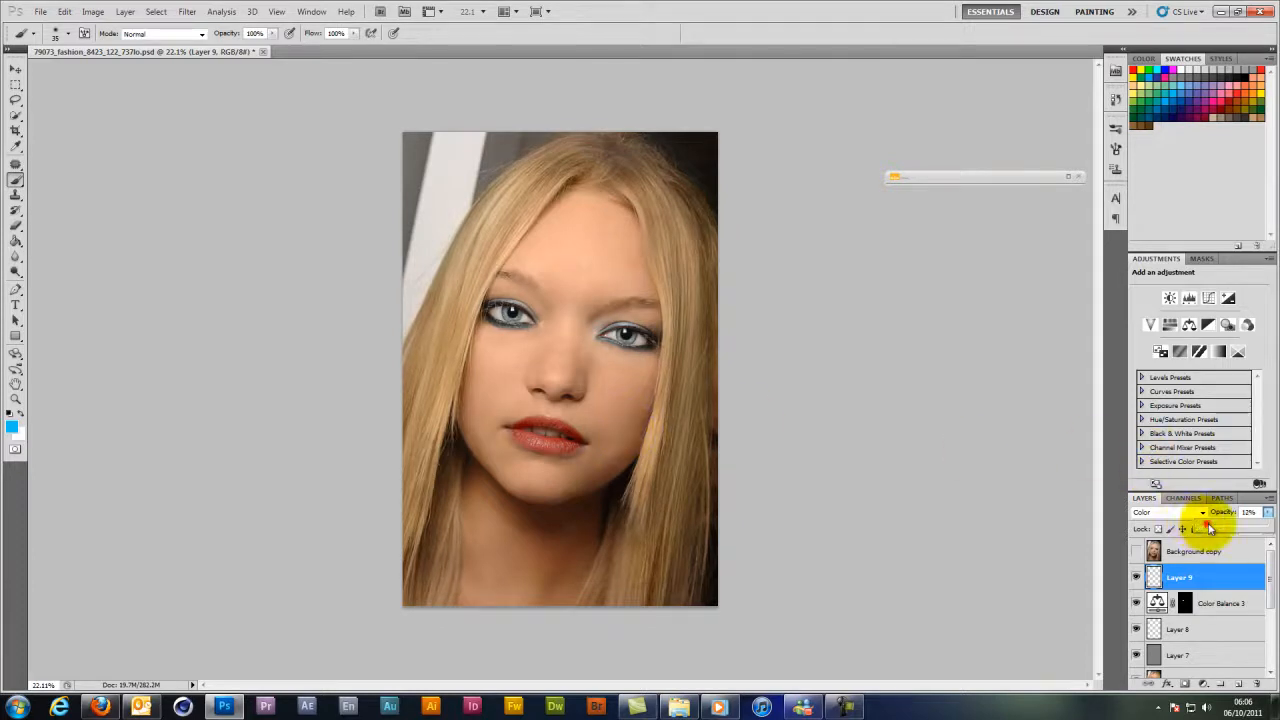
{"action": "left_click_drag", "start_coordinate": [1207, 527], "coordinate": [1210, 529]}
Set the eyeliner layer to Soft Light at 60% opacity and compare the portrait with the original Background copy.
{"action": "left_click", "coordinate": [1201, 513]}
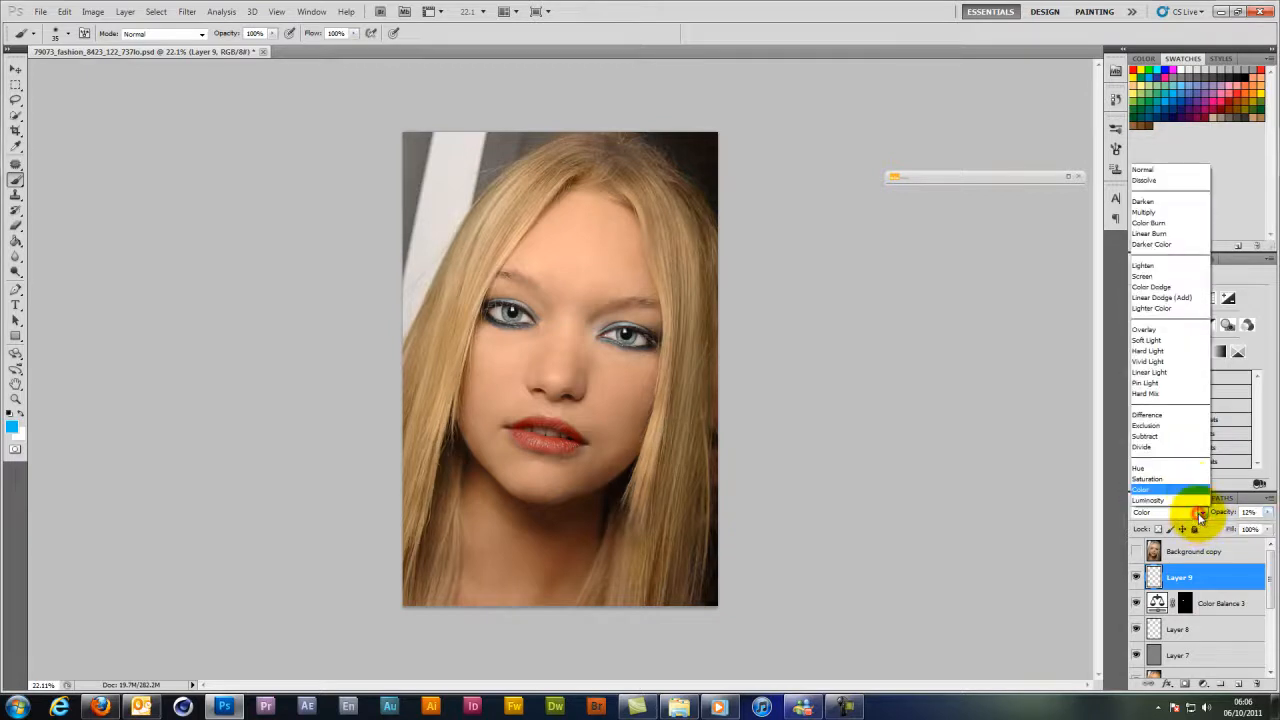
{"action": "left_click", "coordinate": [1177, 342]}
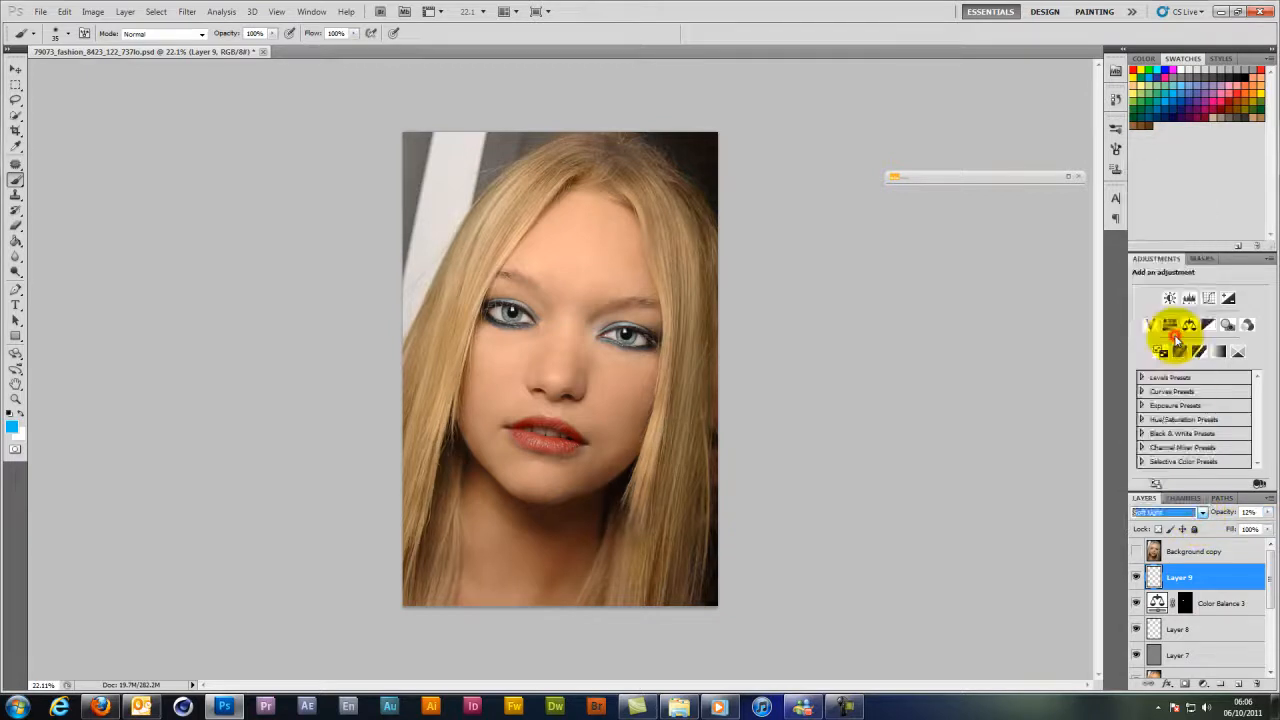
{"action": "left_click", "coordinate": [1268, 513]}
{"action": "left_click_drag", "start_coordinate": [1208, 530], "coordinate": [1240, 530]}
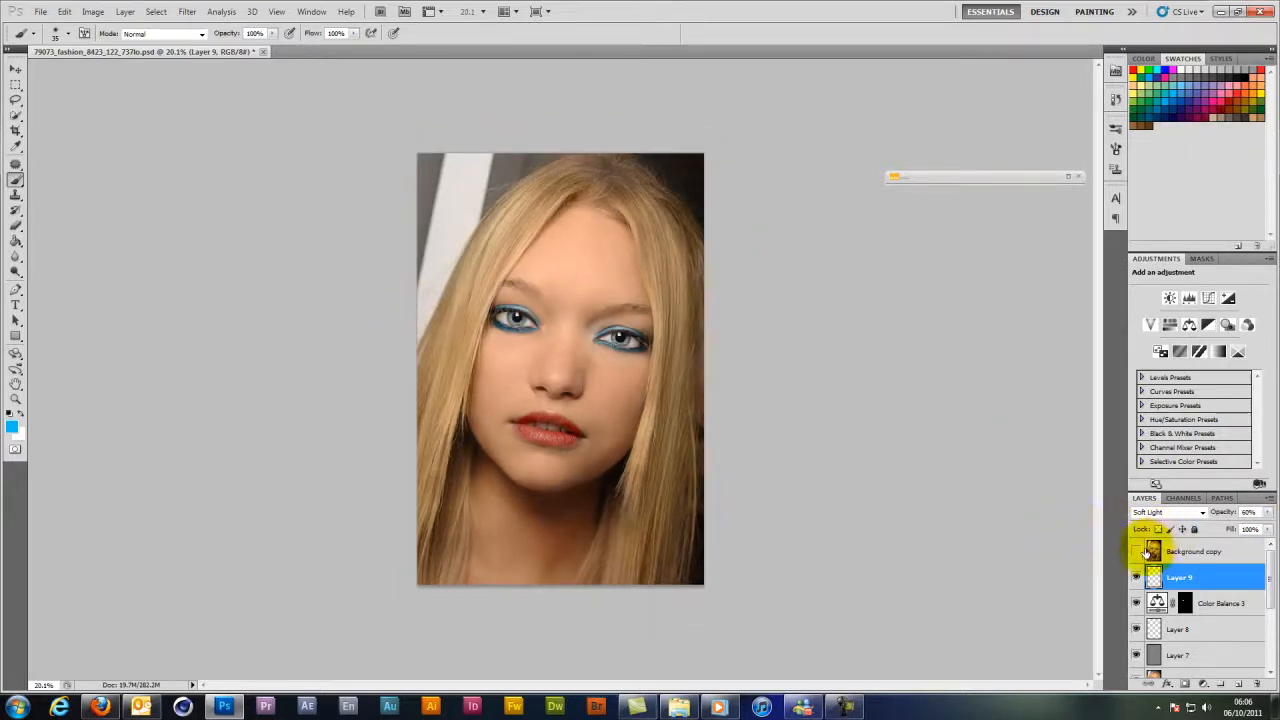
{"action": "left_click", "coordinate": [1137, 552]}
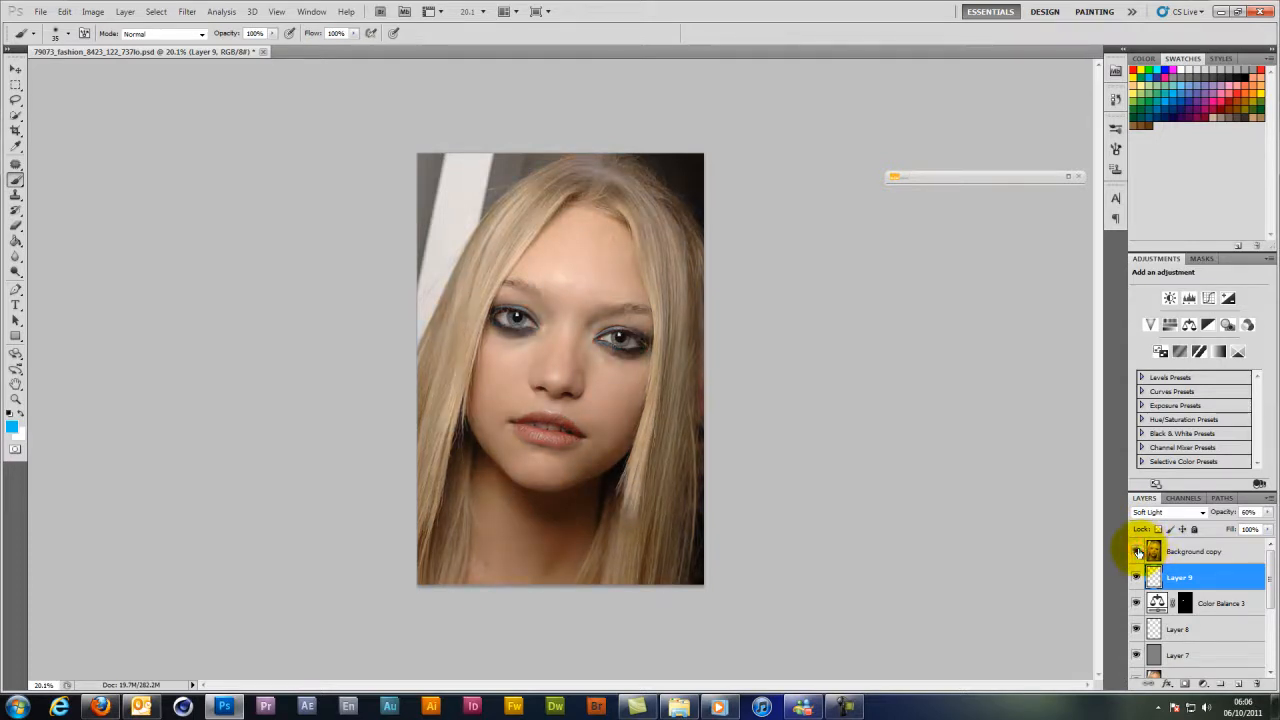
{"action": "left_click", "coordinate": [1137, 552]}
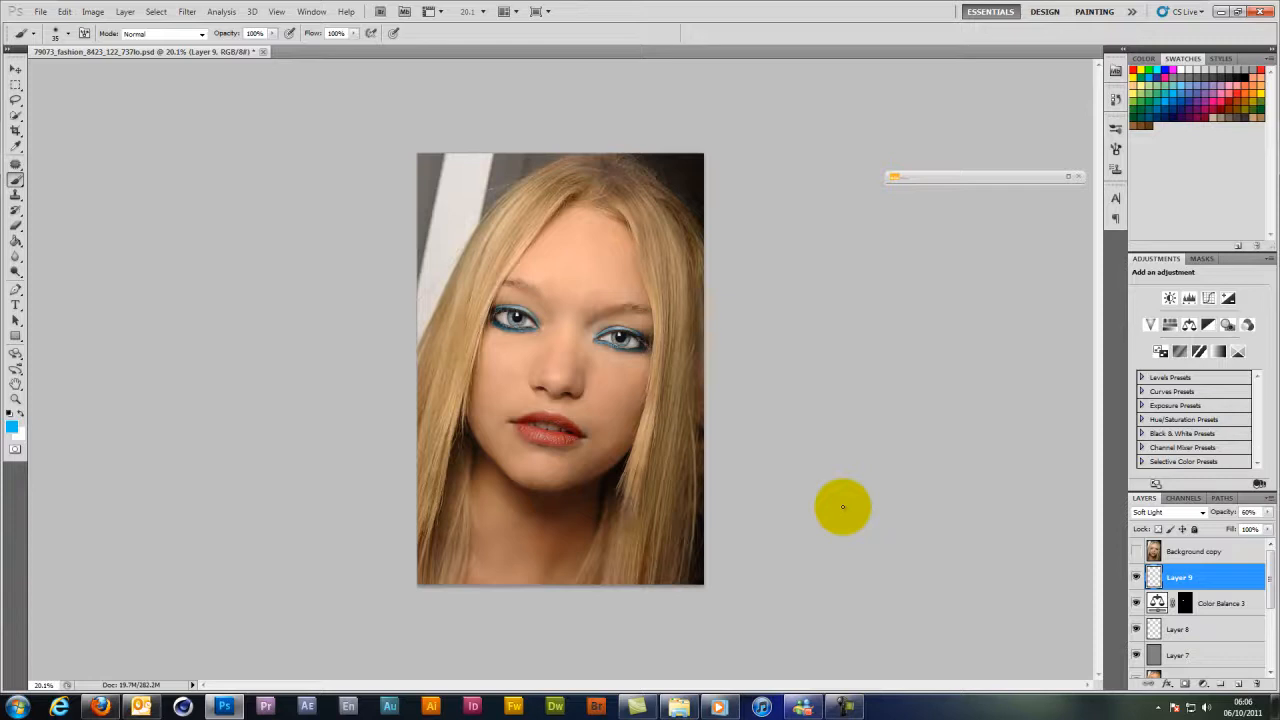
{"action": "left_click", "coordinate": [843, 707]}
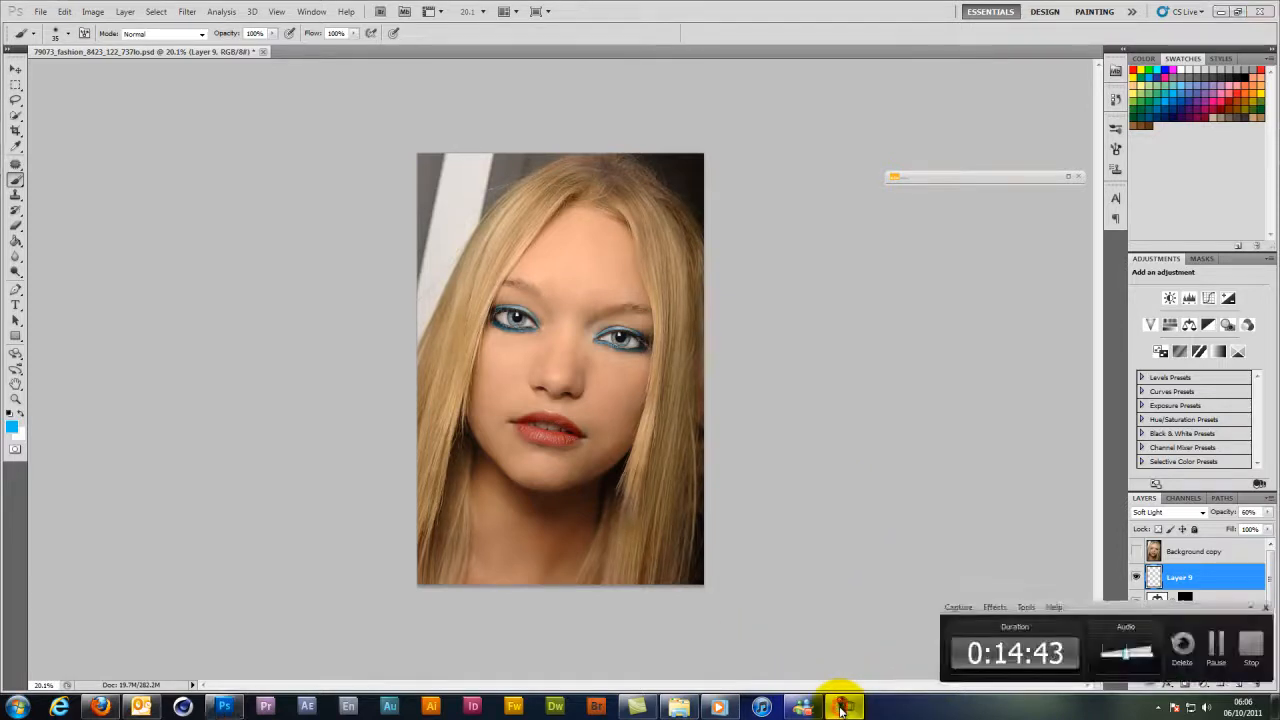